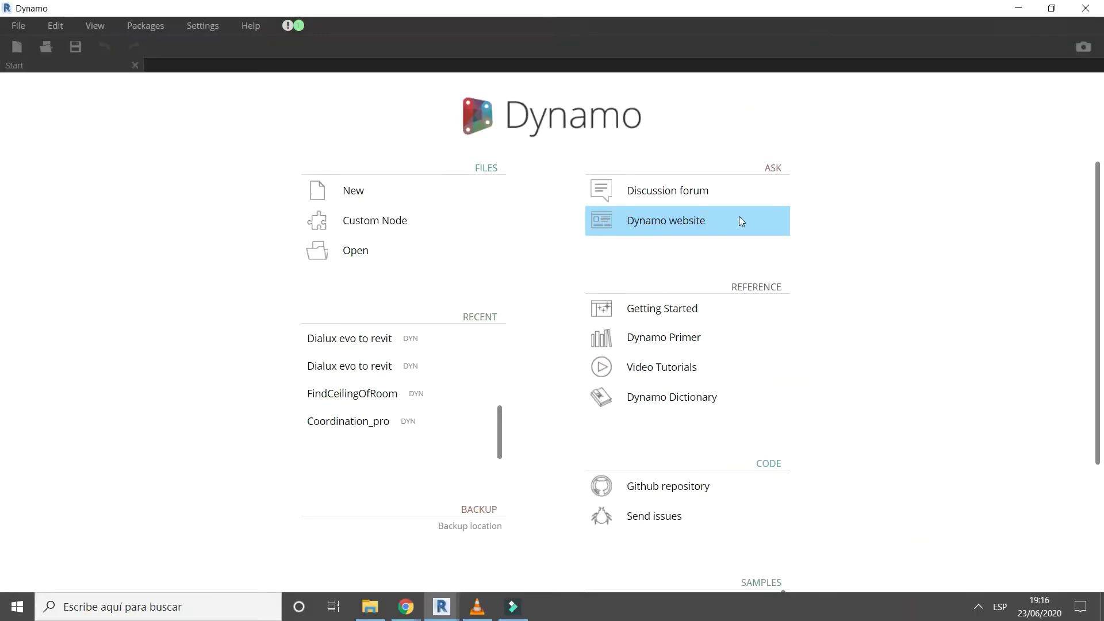
- Create a new blank Home workspace from the Dynamo start page
{"action": "left_click", "coordinate": [351, 192]}
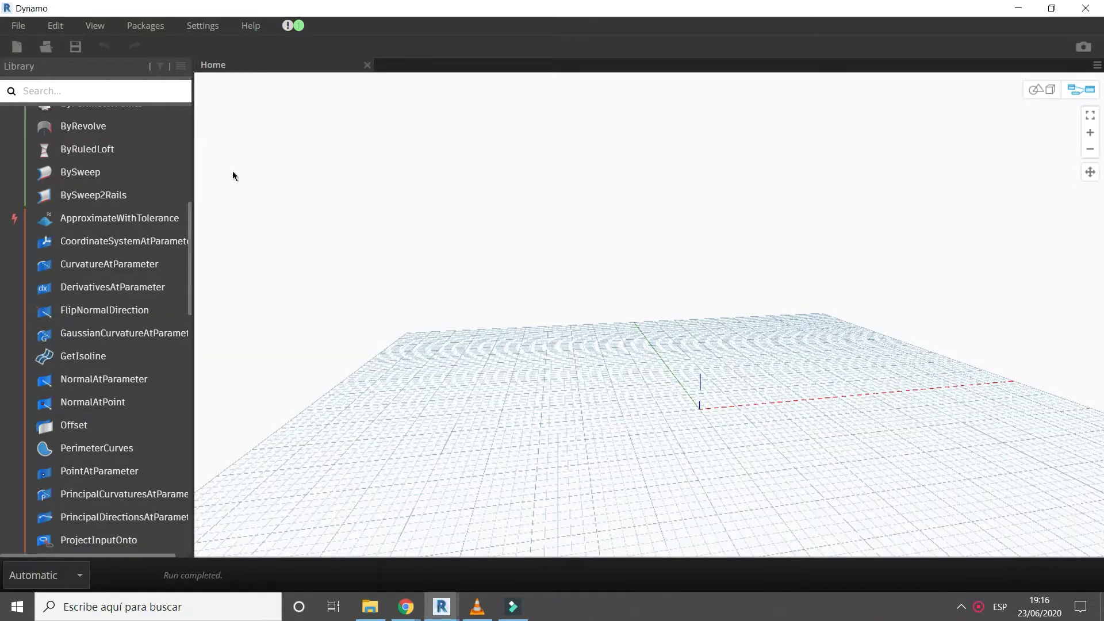
- Add a Point.ByCoordinates node to the canvas via node search for 'point'
{"action": "right_click", "coordinate": [424, 190]}
{"action": "type", "text": "po"}
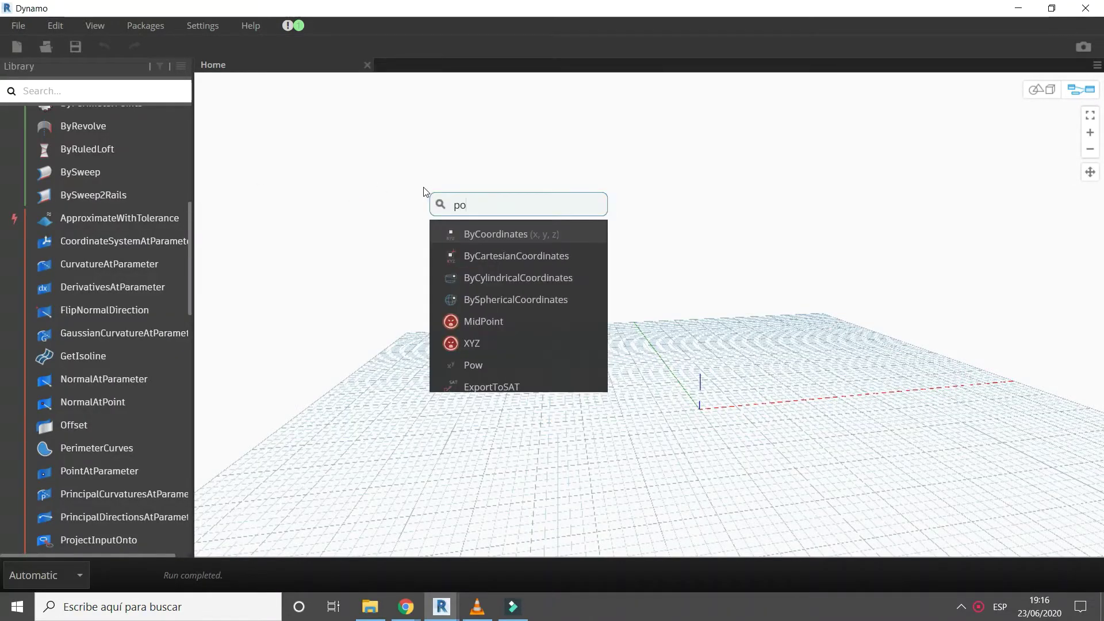
{"action": "type", "text": "in"}
{"action": "left_click", "coordinate": [481, 232]}
{"action": "left_click_drag", "start_coordinate": [510, 254], "coordinate": [492, 174]}
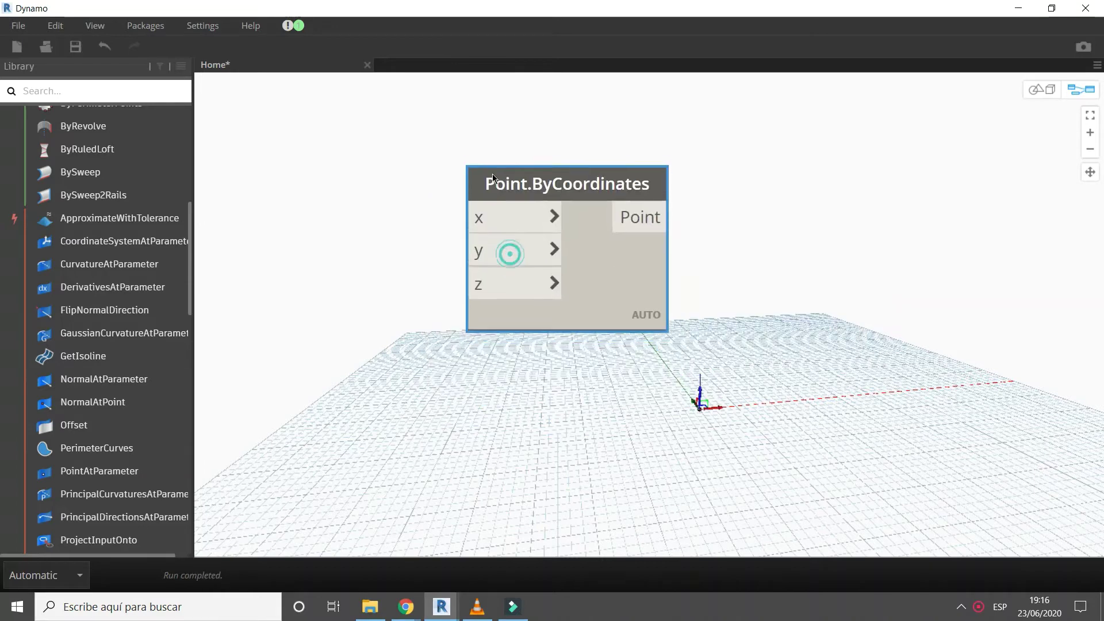
{"action": "scroll", "coordinate": [493, 173], "scroll_direction": "down", "scroll_amount": 4}
{"action": "scroll", "coordinate": [405, 175], "scroll_direction": "up", "scroll_amount": 1}
- Add a Code Block holding 20, 15 and 40 left of the point node
{"action": "left_click", "coordinate": [363, 175]}
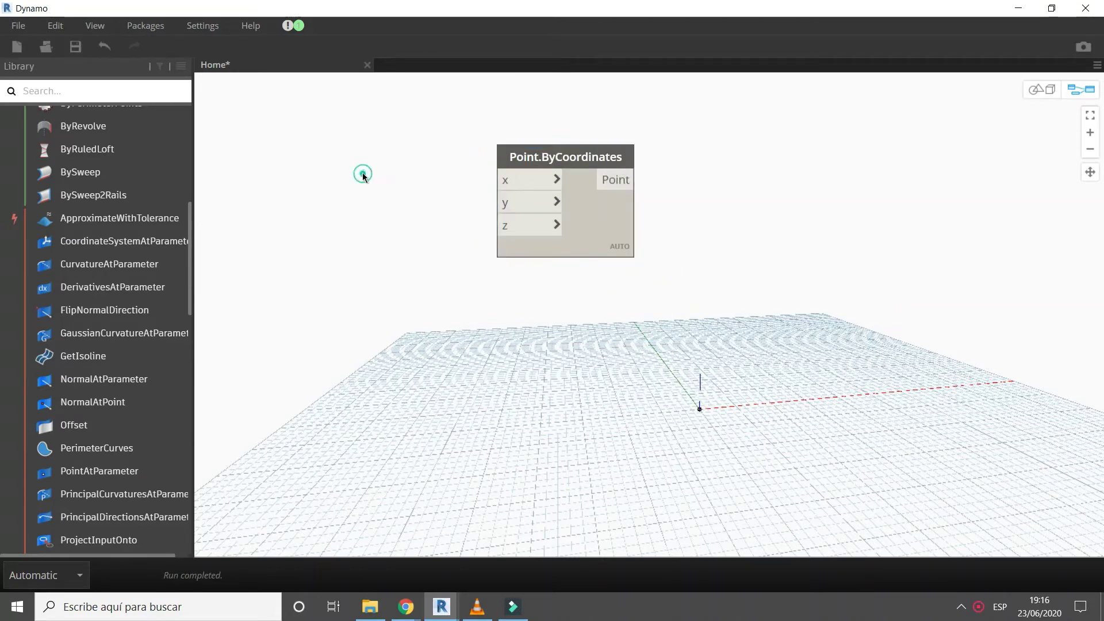
{"action": "double_click", "coordinate": [363, 175]}
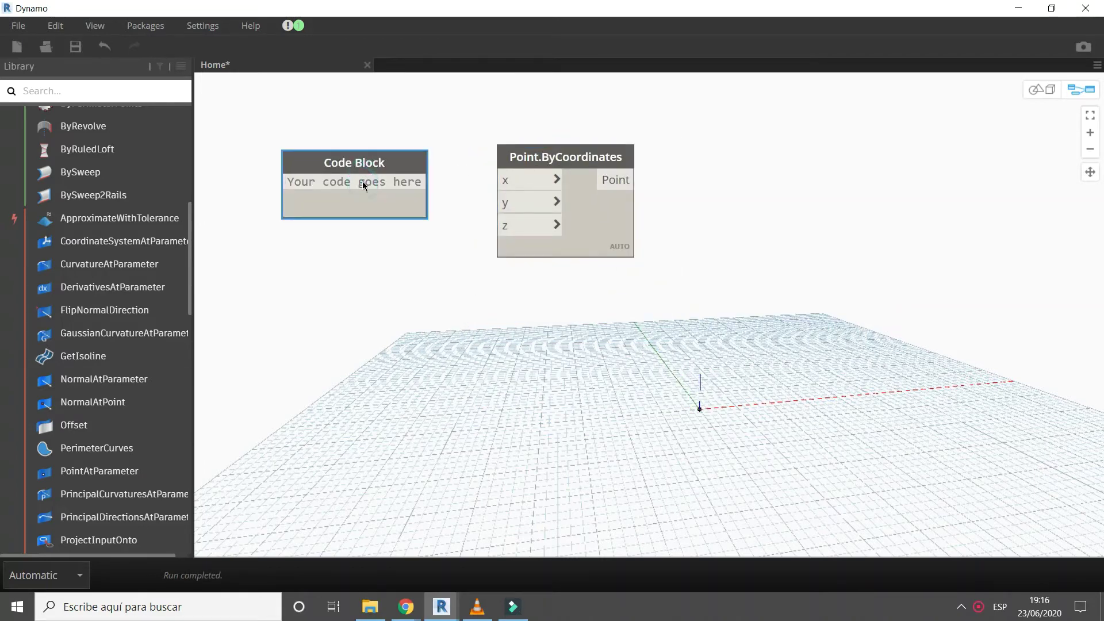
{"action": "type", "text": "20;"}
{"action": "key", "text": "Return"}
{"action": "type", "text": "15;"}
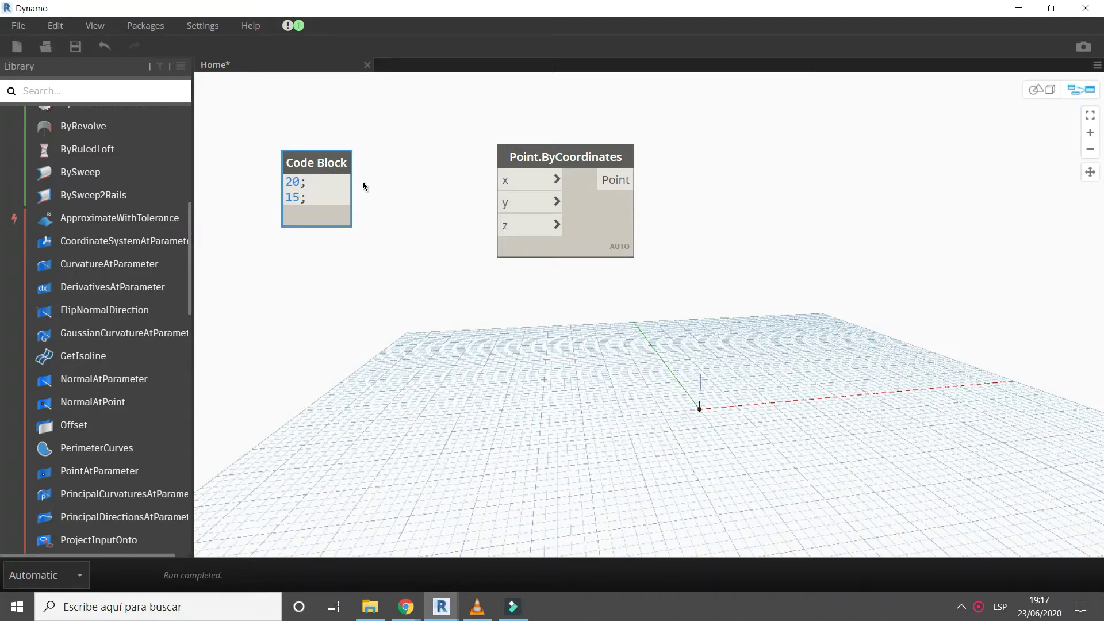
{"action": "key", "text": "Return"}
{"action": "type", "text": "40;"}
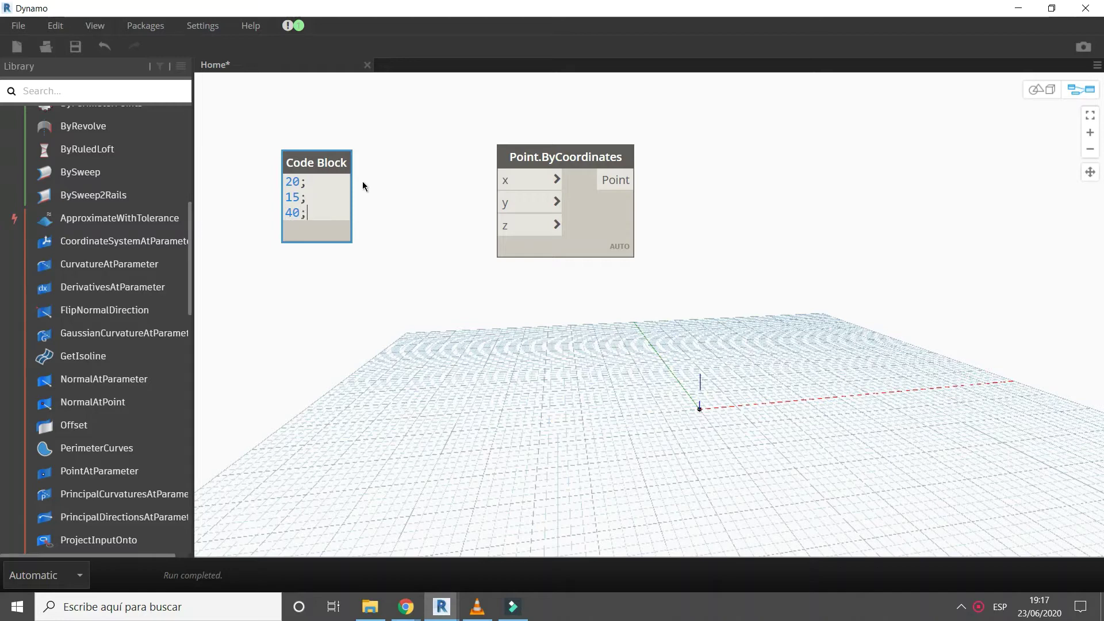
{"action": "left_click", "coordinate": [357, 185]}
- Wire the Code Block's 20, 15, 40 outputs into the point's x, y, z inputs
{"action": "left_click", "coordinate": [495, 180]}
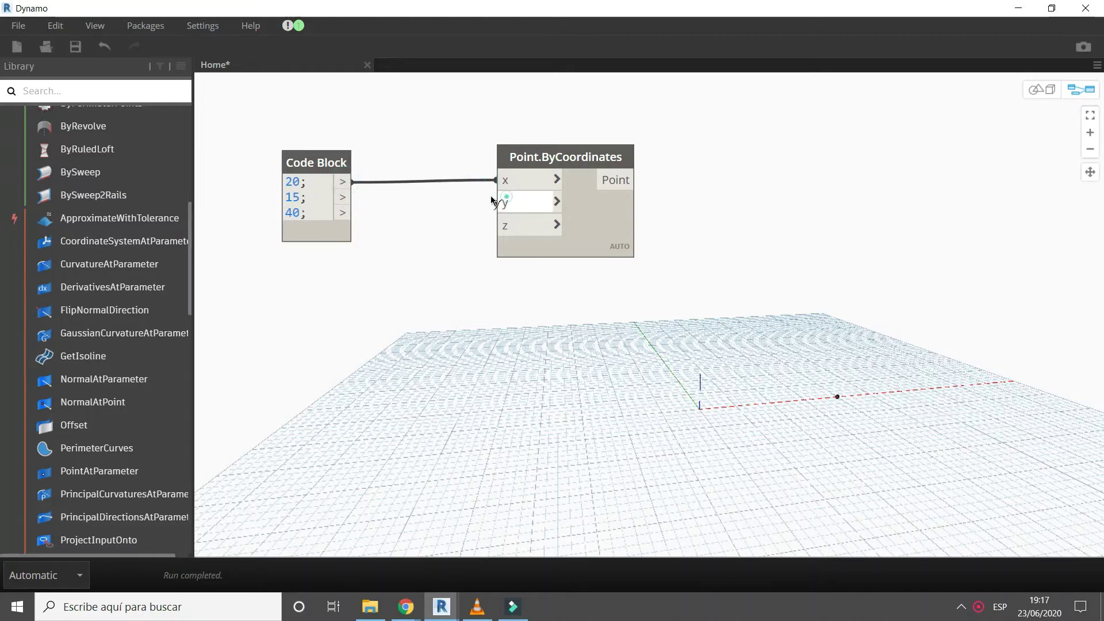
{"action": "left_click", "coordinate": [496, 203]}
{"action": "left_click", "coordinate": [354, 198]}
{"action": "left_click", "coordinate": [495, 225]}
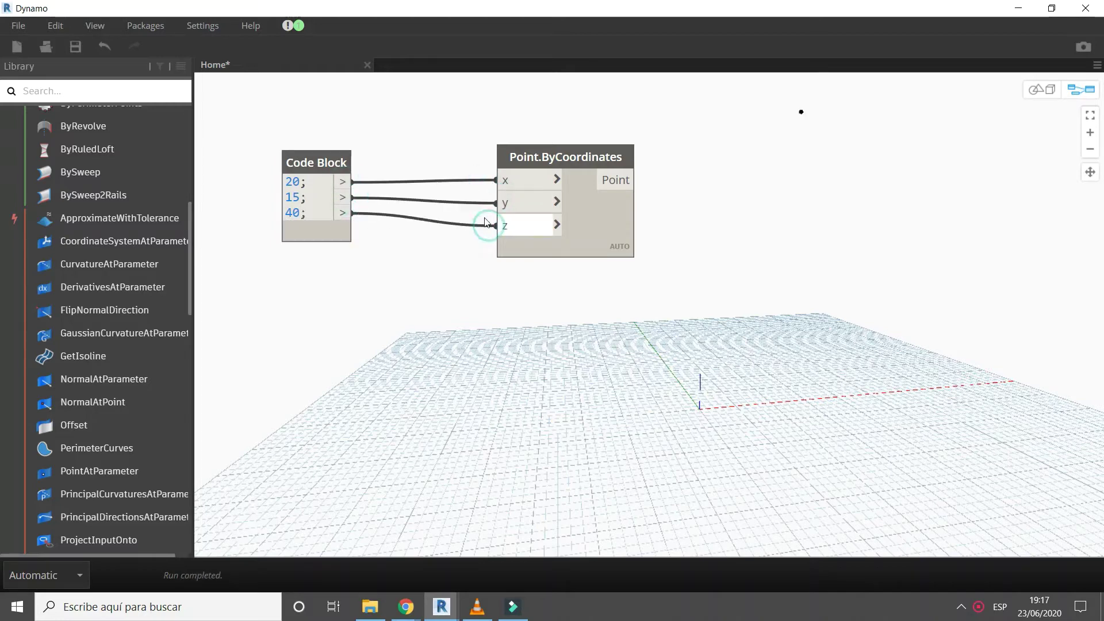
{"action": "scroll", "coordinate": [503, 227], "scroll_direction": "down", "scroll_amount": 1}
{"action": "left_click_drag", "start_coordinate": [366, 175], "coordinate": [376, 178]}
{"action": "left_click_drag", "start_coordinate": [497, 258], "coordinate": [304, 147]}
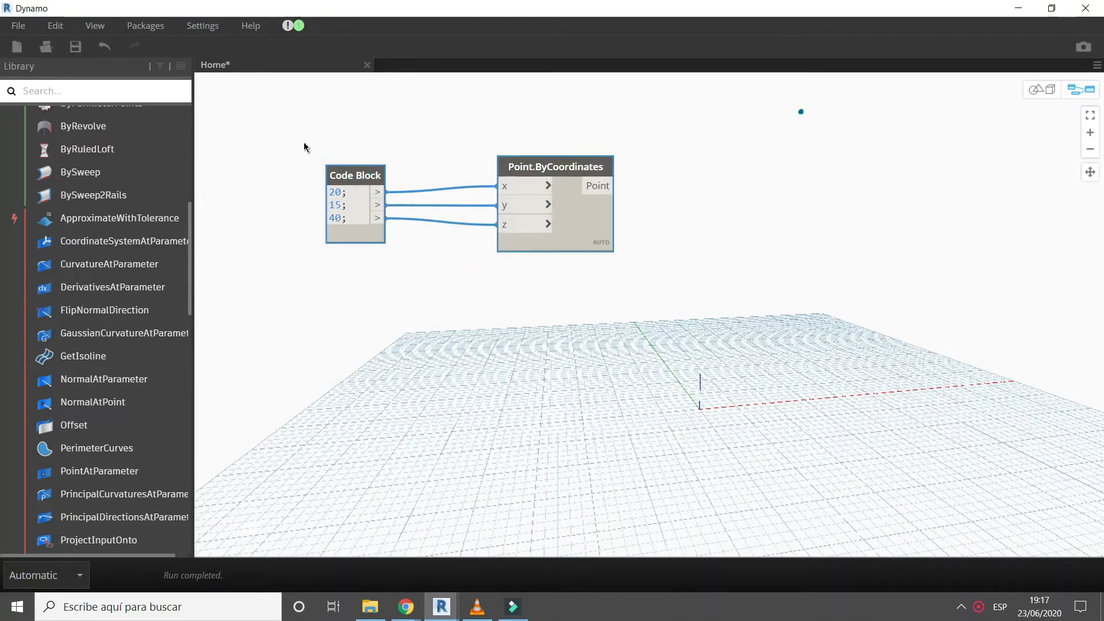
- Duplicate the Code Block–point pair below and change its values to 20, 0, 30
{"action": "key", "text": "ctrl+c"}
{"action": "key", "text": "ctrl+v"}
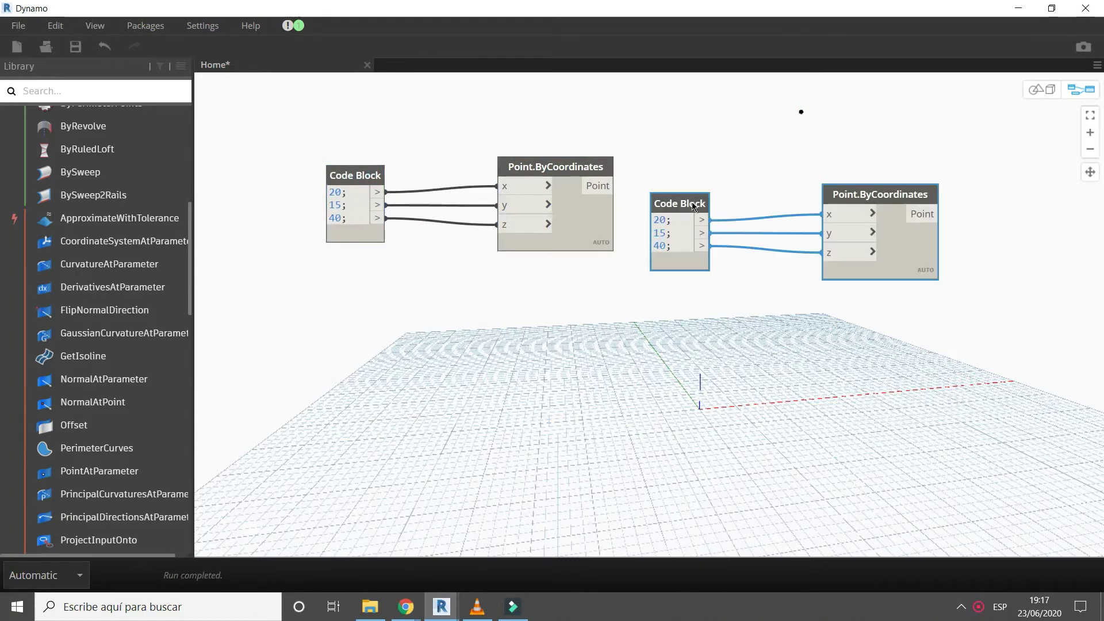
{"action": "left_click_drag", "start_coordinate": [524, 285], "coordinate": [363, 311]}
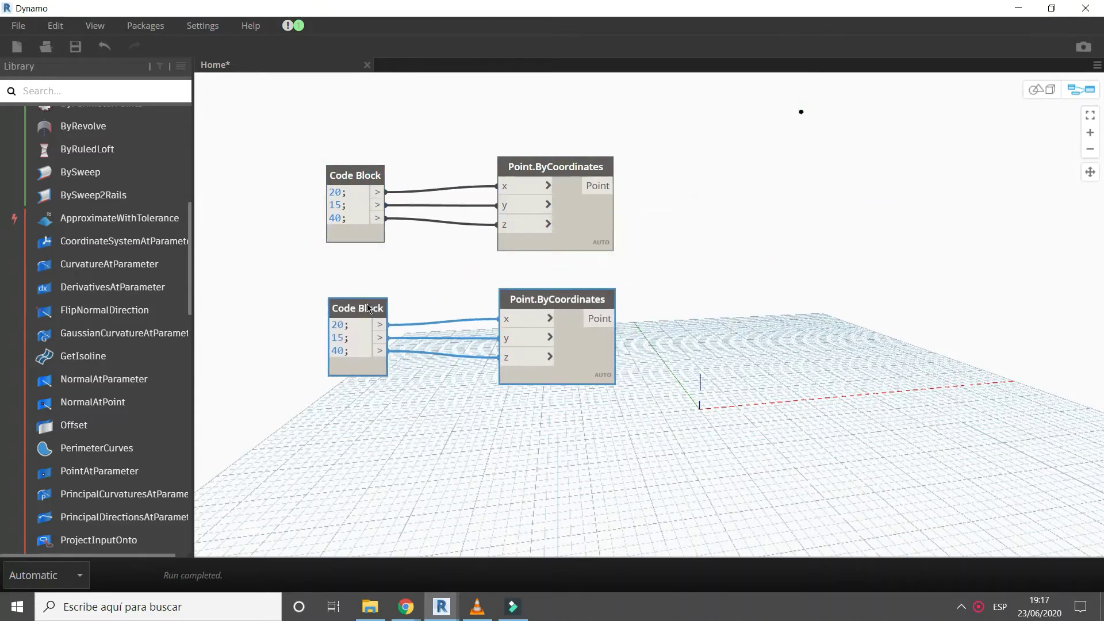
{"action": "left_click", "coordinate": [337, 338]}
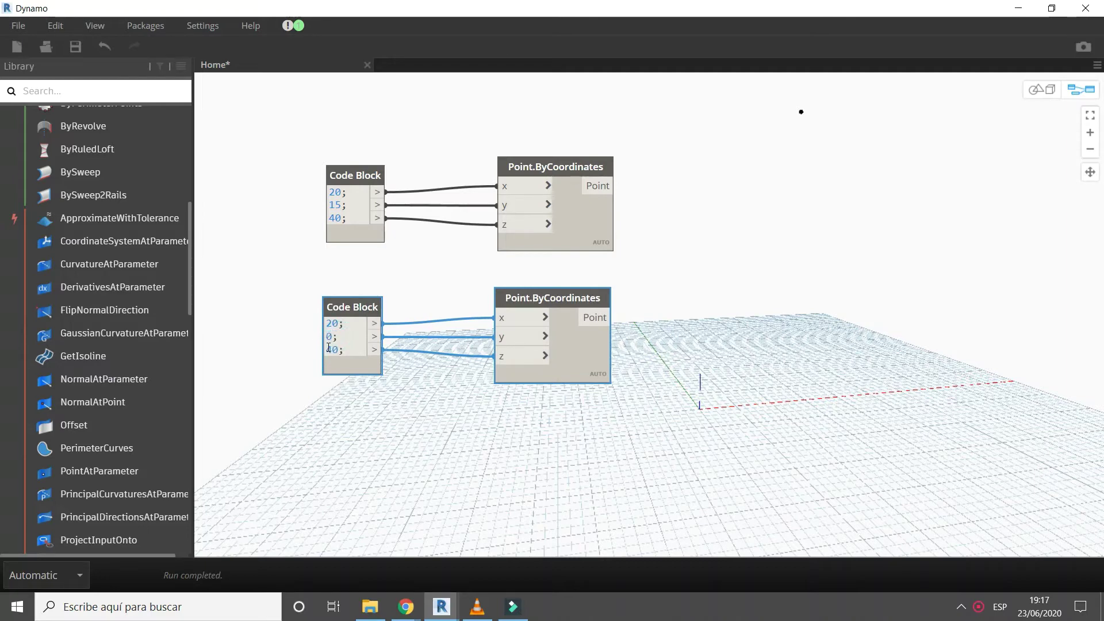
{"action": "left_click", "coordinate": [281, 314]}
- Duplicate the second pair below it and change its values to 20, 0, 0
{"action": "scroll", "coordinate": [429, 333], "scroll_direction": "down", "scroll_amount": 2}
{"action": "scroll", "coordinate": [485, 316], "scroll_direction": "down", "scroll_amount": 2}
{"action": "left_click_drag", "start_coordinate": [495, 336], "coordinate": [346, 292]}
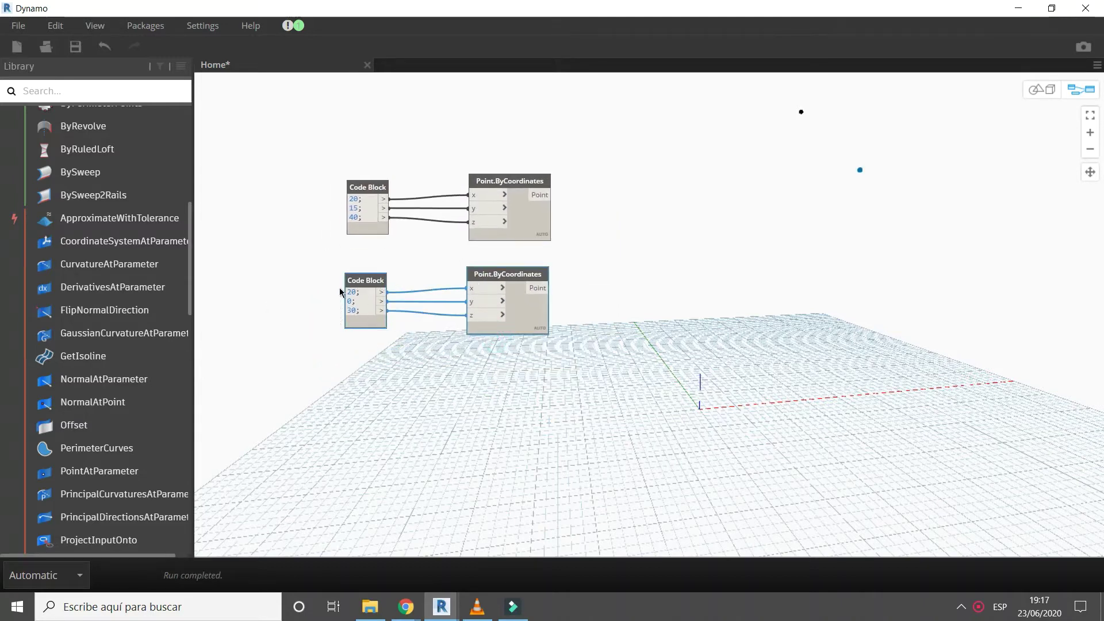
{"action": "key", "text": "ctrl+c"}
{"action": "key", "text": "ctrl+v"}
{"action": "mouse_move", "coordinate": [718, 299]}
{"action": "left_mouse_down"}
{"action": "mouse_move", "coordinate": [505, 368]}
{"action": "mouse_move", "coordinate": [479, 365]}
{"action": "left_mouse_up"}
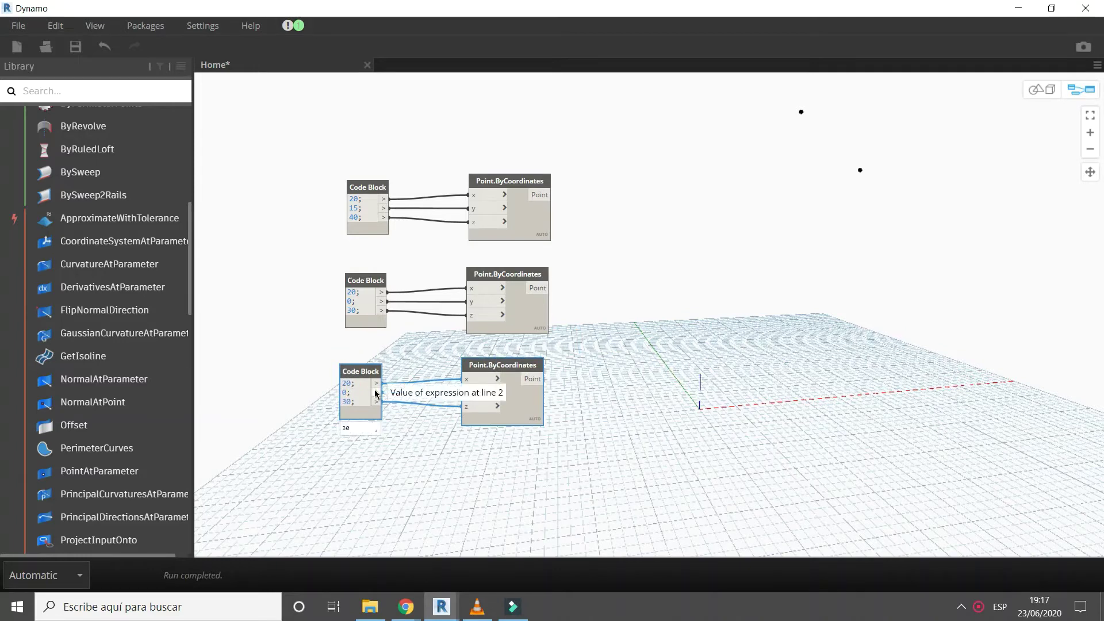
{"action": "double_click", "coordinate": [345, 400]}
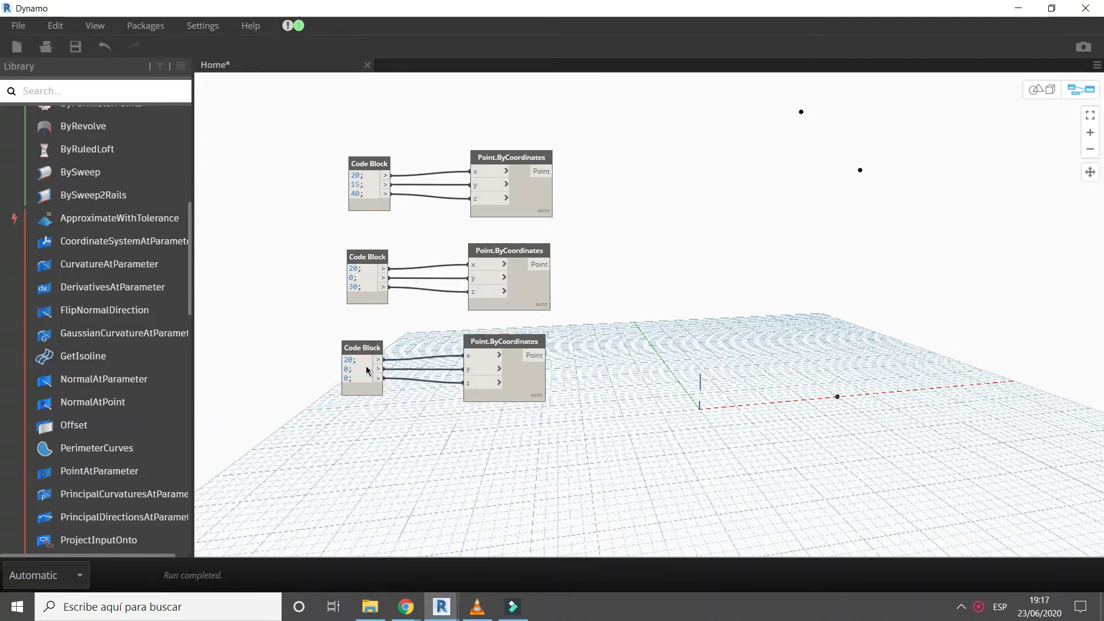
{"action": "scroll", "coordinate": [532, 402], "scroll_direction": "down", "scroll_amount": 3}
- Duplicate the third pair as a fourth one with values 20, 50, 0
{"action": "left_click_drag", "start_coordinate": [535, 393], "coordinate": [363, 316]}
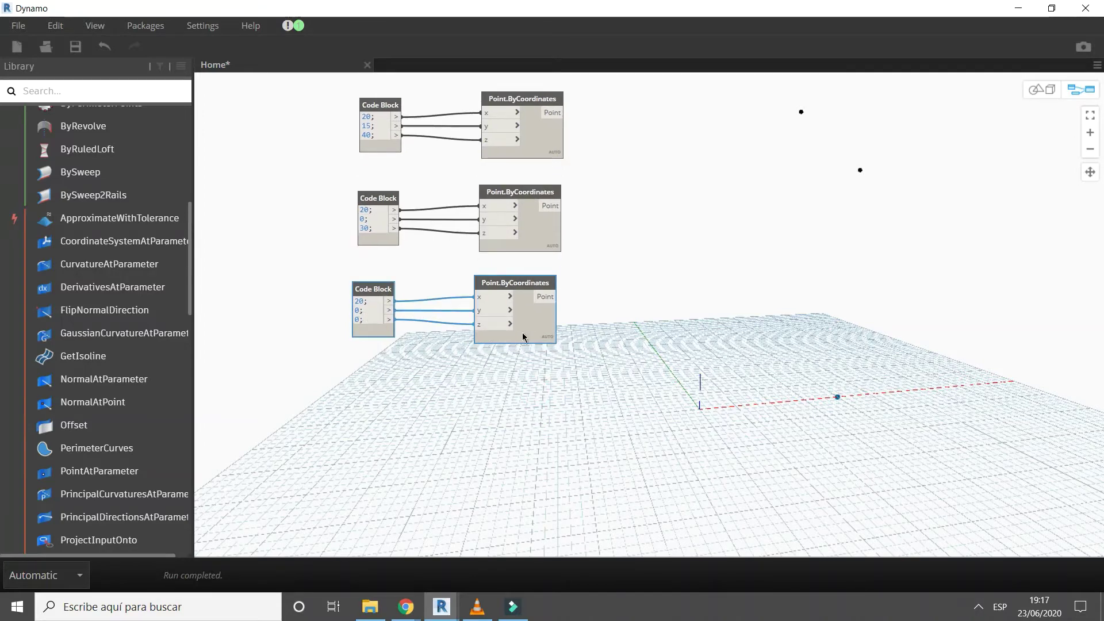
{"action": "key", "text": "ctrl+c"}
{"action": "key", "text": "ctrl+v"}
{"action": "left_click_drag", "start_coordinate": [695, 280], "coordinate": [482, 383]}
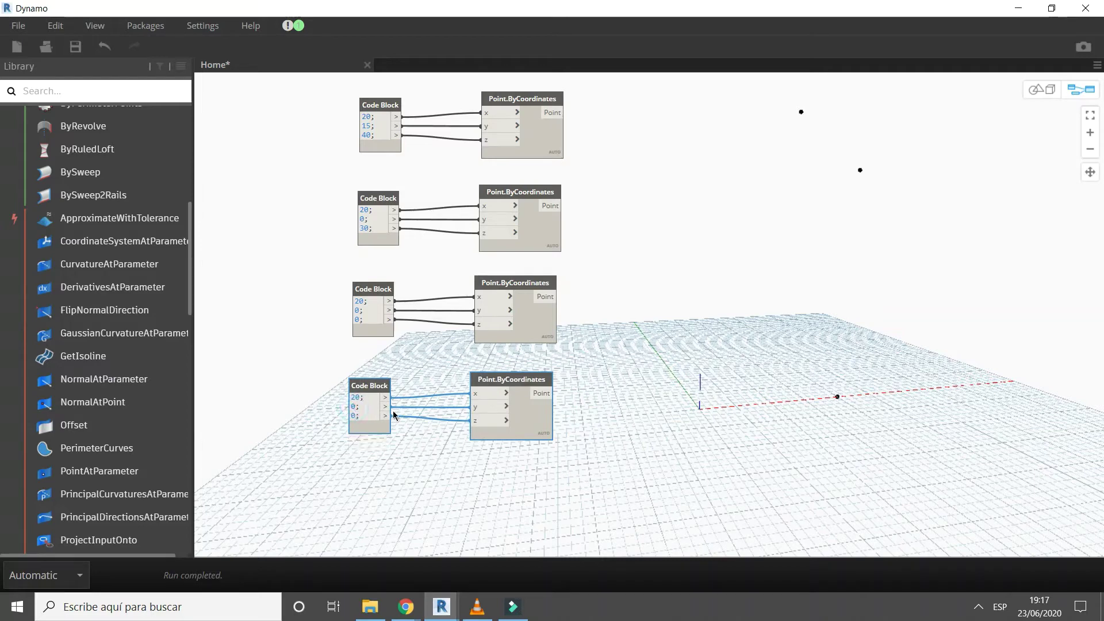
{"action": "left_click", "coordinate": [303, 374]}
{"action": "scroll", "coordinate": [305, 375], "scroll_direction": "up", "scroll_amount": 2}
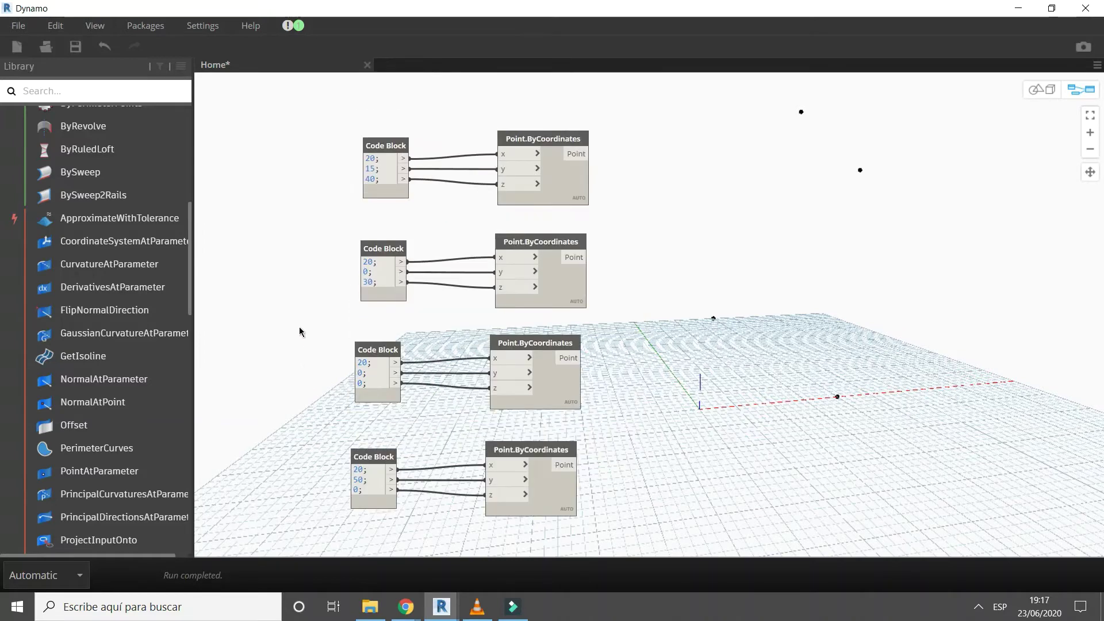
{"action": "scroll", "coordinate": [282, 289], "scroll_direction": "down", "scroll_amount": 3}
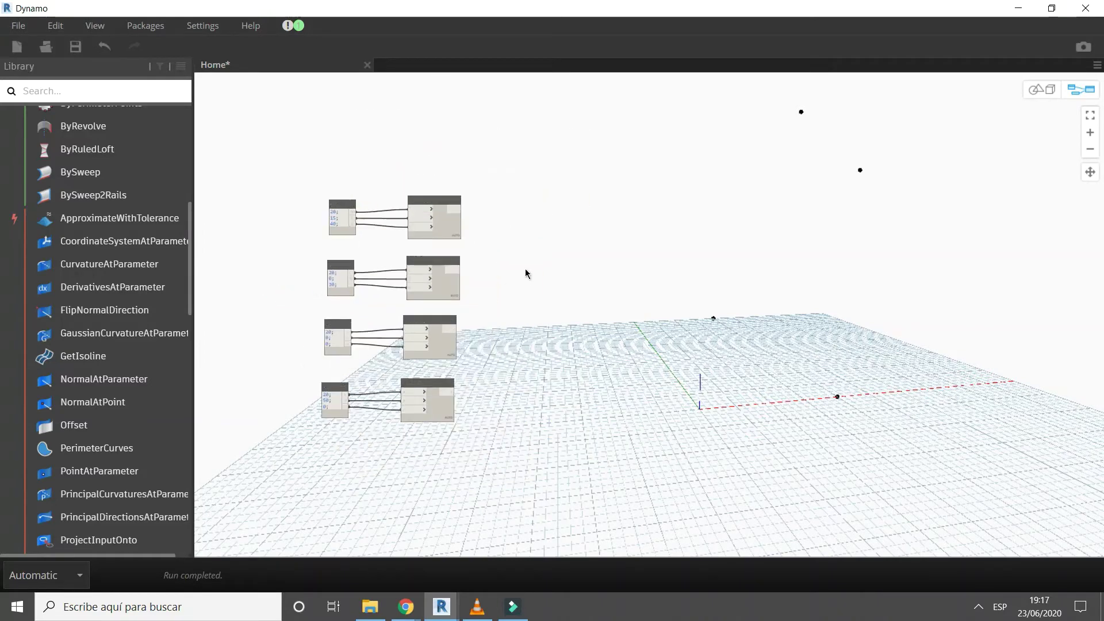
{"action": "scroll", "coordinate": [525, 274], "scroll_direction": "up", "scroll_amount": 3}
- Add a List Create node with three item inputs
{"action": "right_click", "coordinate": [572, 258]}
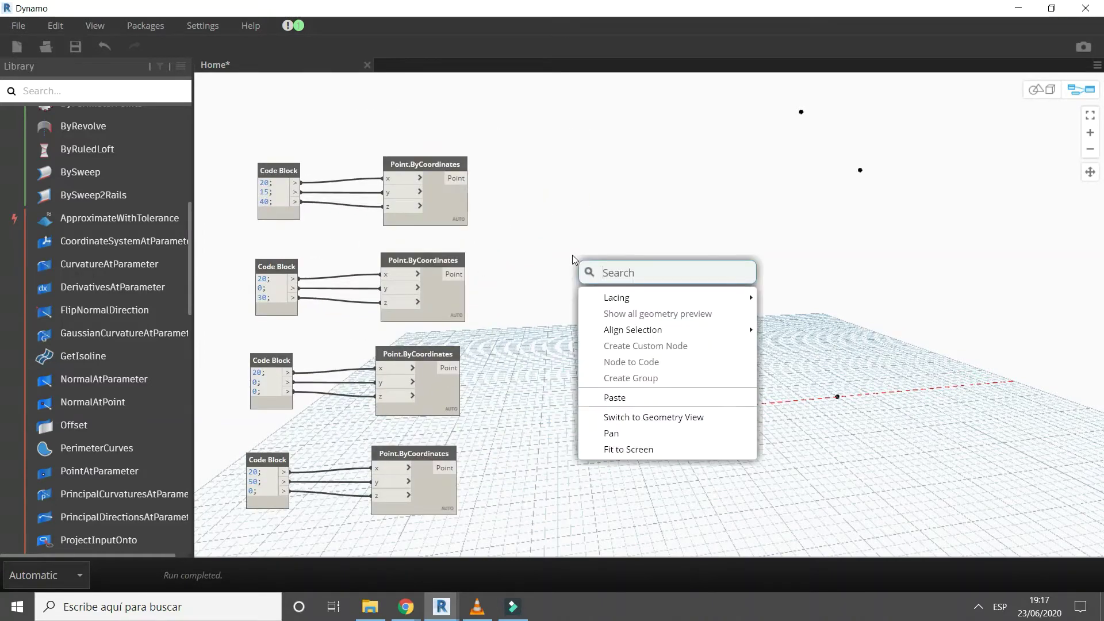
{"action": "type", "text": "list"}
{"action": "left_click", "coordinate": [601, 301]}
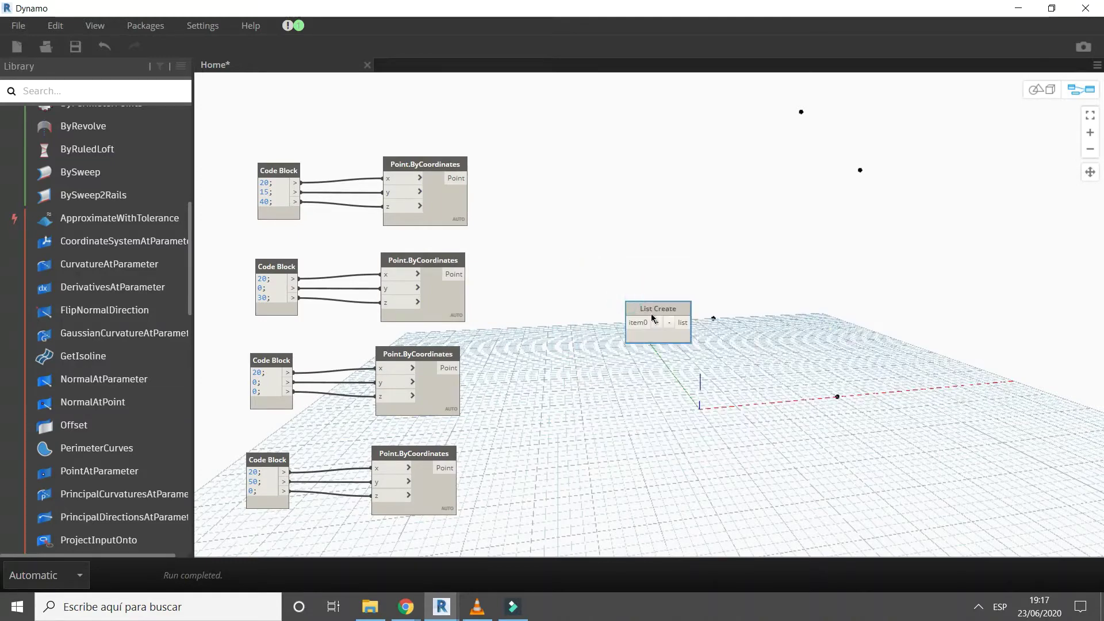
{"action": "left_click", "coordinate": [655, 322]}
{"action": "left_click", "coordinate": [469, 178]}
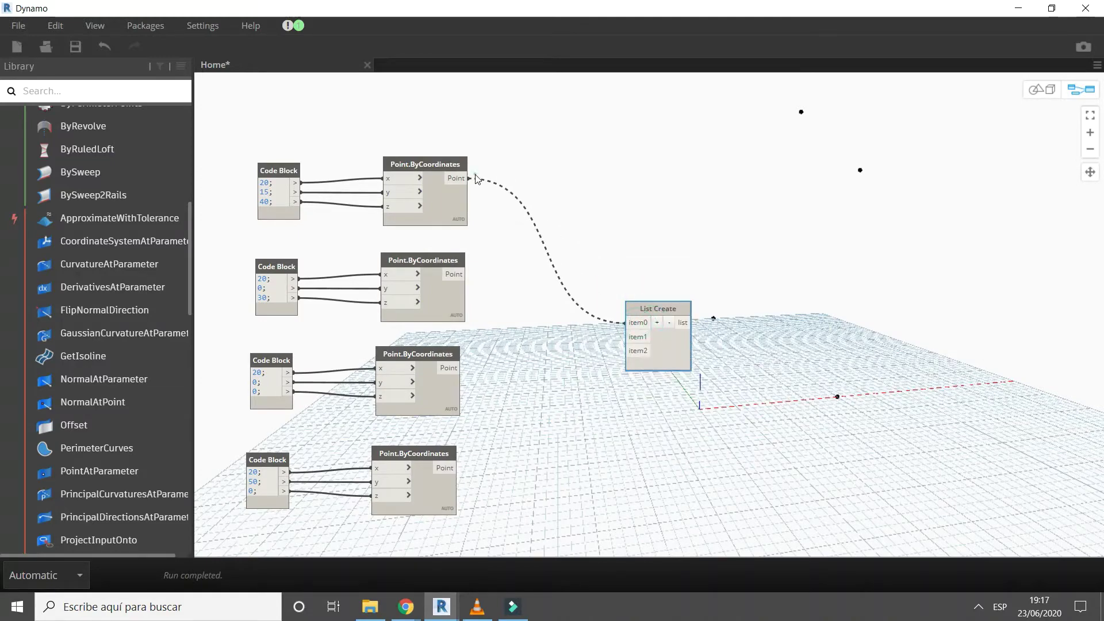
- Wire the first three points into List Create's item0, item1 and item2
{"action": "left_click", "coordinate": [636, 322]}
{"action": "left_click", "coordinate": [466, 275]}
{"action": "left_click", "coordinate": [636, 336]}
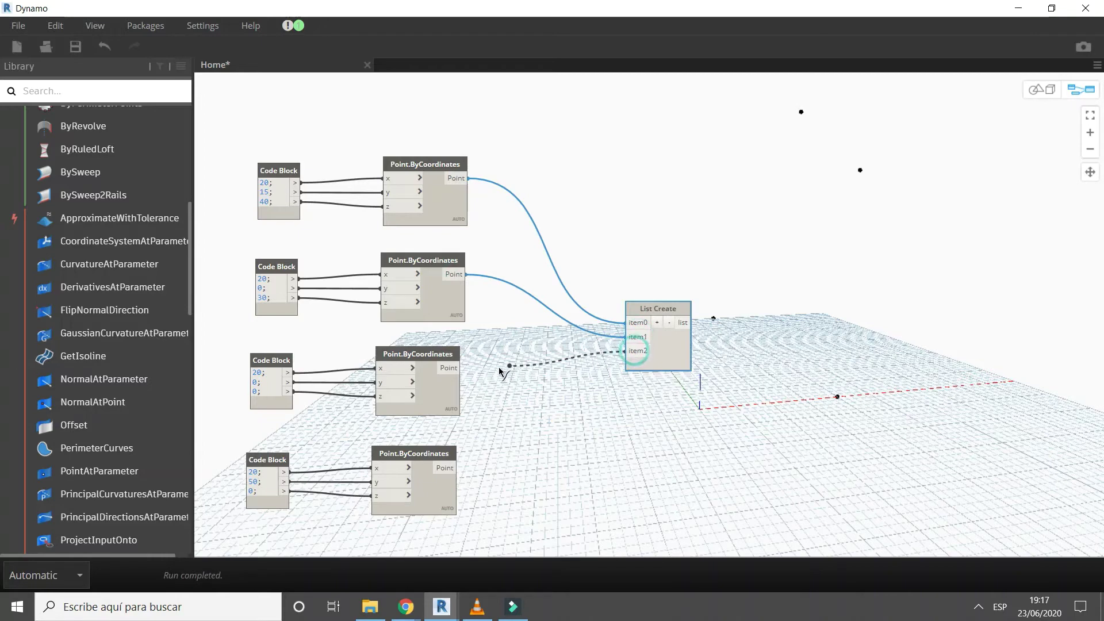
{"action": "left_click", "coordinate": [461, 368]}
{"action": "left_click_drag", "start_coordinate": [645, 309], "coordinate": [555, 256]}
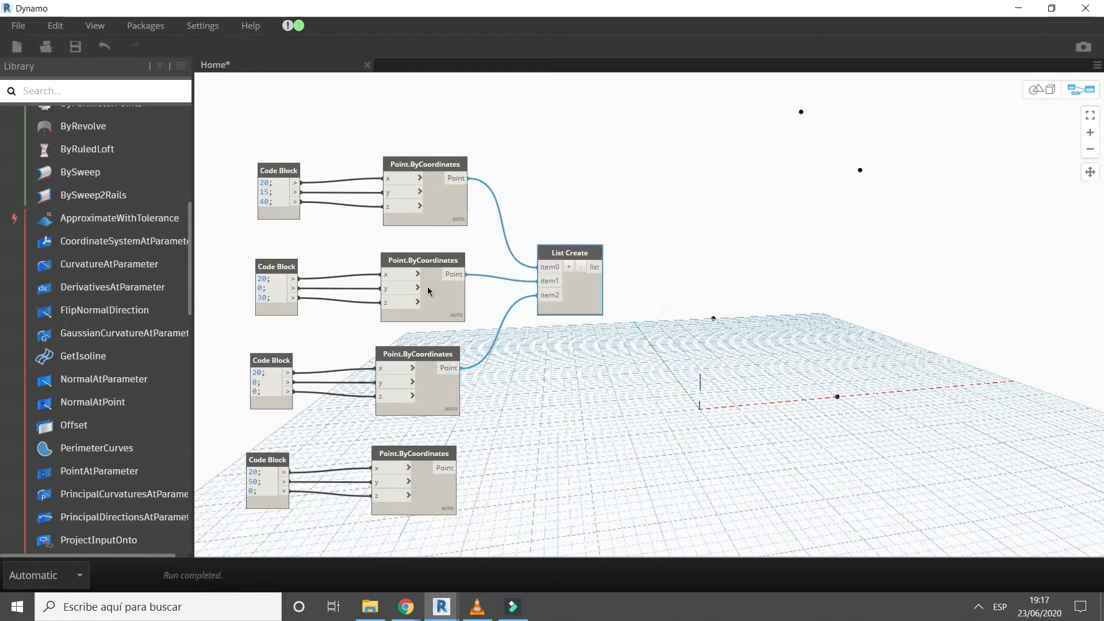
{"action": "scroll", "coordinate": [103, 184], "scroll_direction": "up", "scroll_amount": 3}
{"action": "left_click", "coordinate": [89, 195]}
{"action": "scroll", "coordinate": [77, 151], "scroll_direction": "up", "scroll_amount": 3}
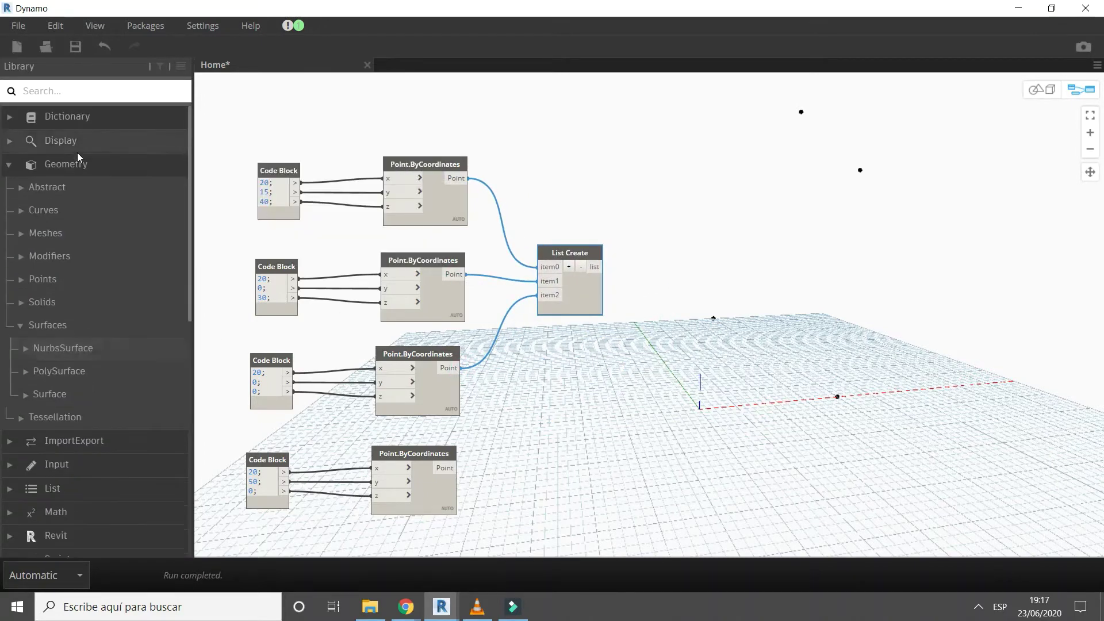
- Add a NurbsCurve.ByPoints node from the Geometry > Curves library
{"action": "left_click", "coordinate": [86, 164]}
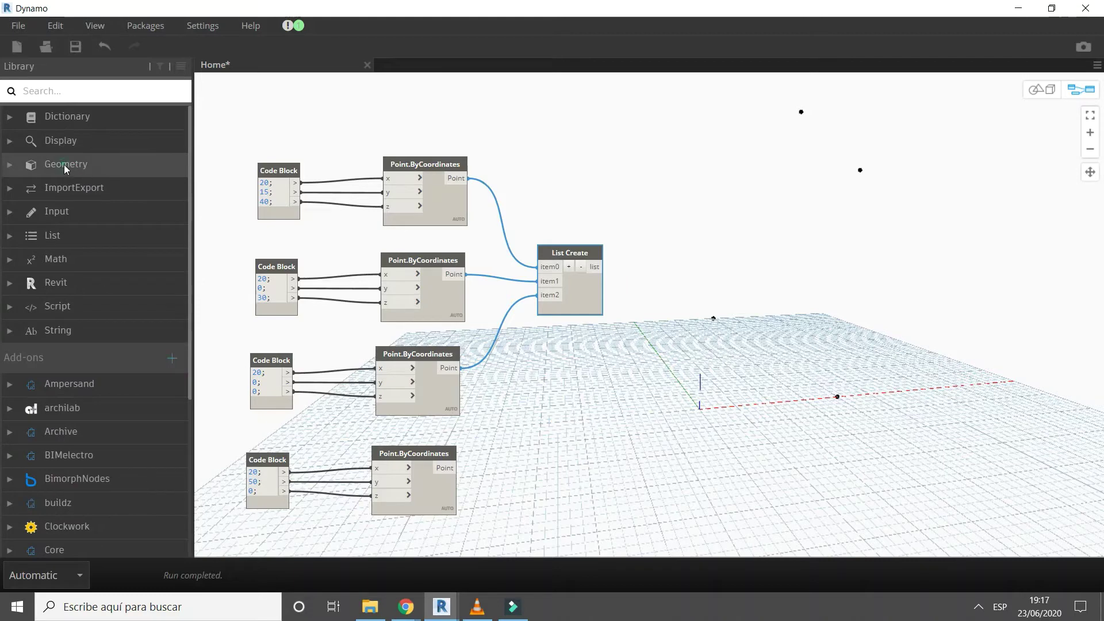
{"action": "left_click", "coordinate": [64, 164]}
{"action": "left_click", "coordinate": [66, 211]}
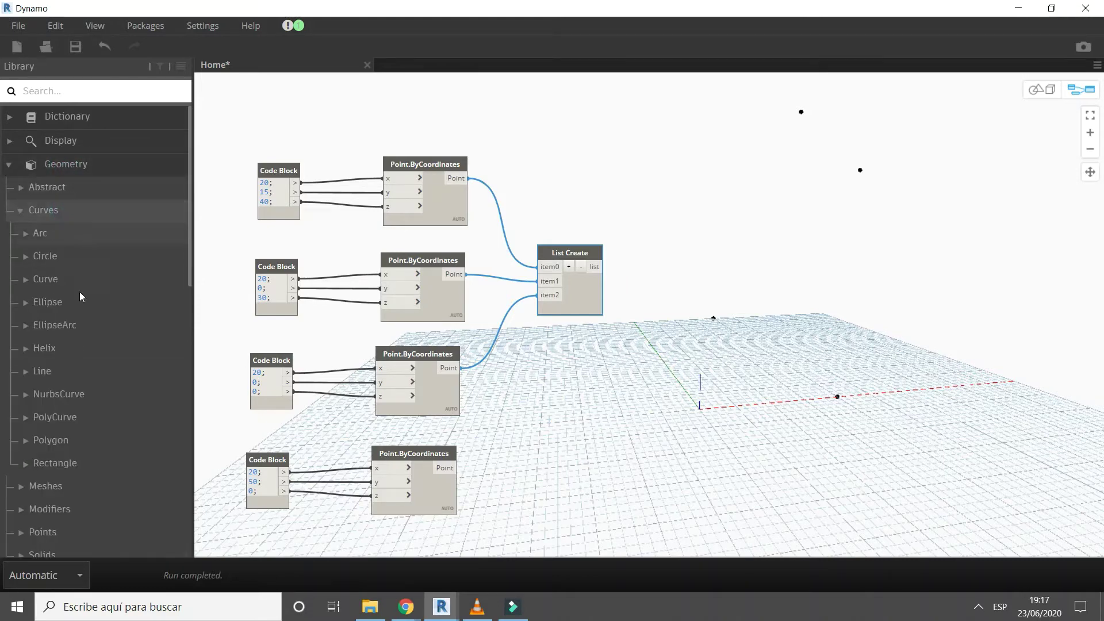
{"action": "left_click", "coordinate": [86, 394]}
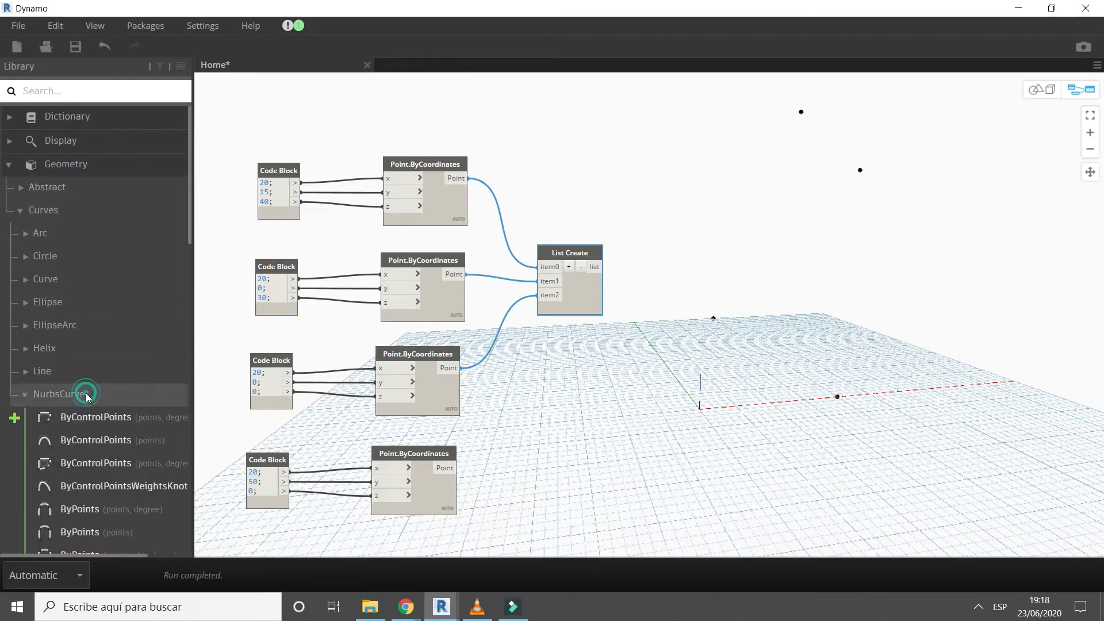
{"action": "scroll", "coordinate": [86, 398], "scroll_direction": "down", "scroll_amount": 1}
{"action": "scroll", "coordinate": [88, 402], "scroll_direction": "down", "scroll_amount": 3}
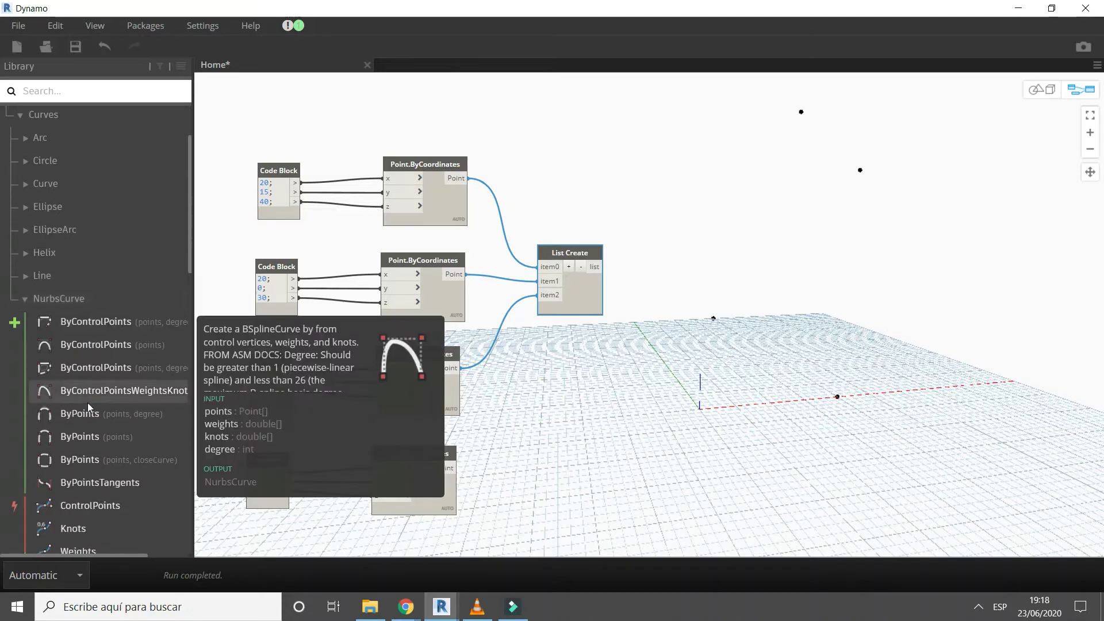
{"action": "left_click", "coordinate": [102, 435]}
- Feed List Create's point list into NurbsCurve.ByPoints to draw the curved profile
{"action": "left_click", "coordinate": [691, 381]}
{"action": "left_click", "coordinate": [605, 267]}
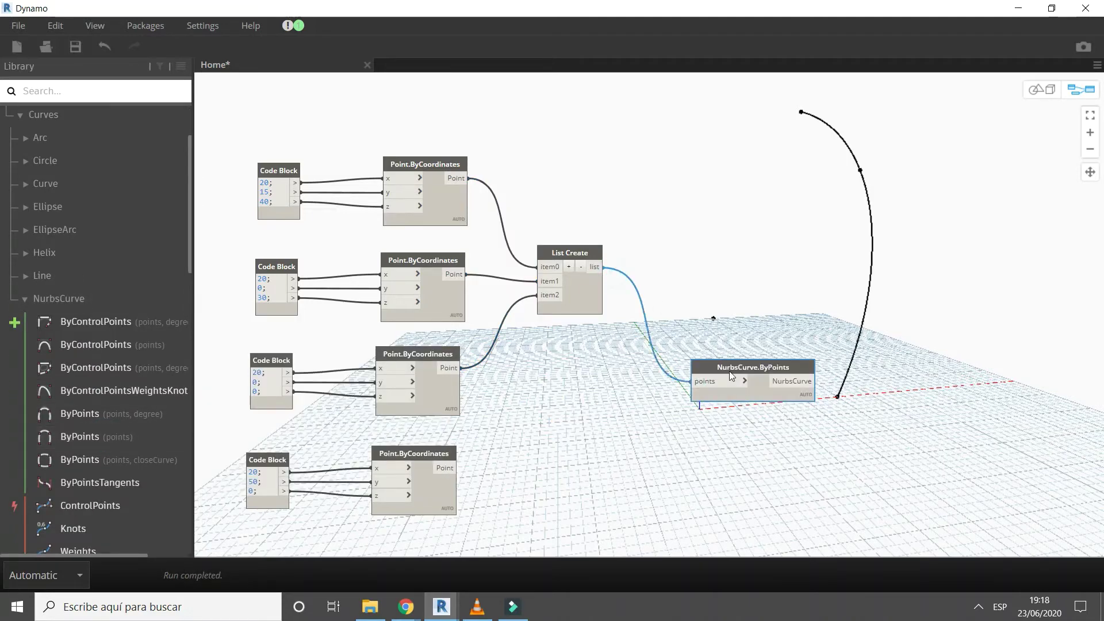
{"action": "left_click_drag", "start_coordinate": [728, 370], "coordinate": [698, 259]}
{"action": "scroll", "coordinate": [688, 262], "scroll_direction": "down", "scroll_amount": 2}
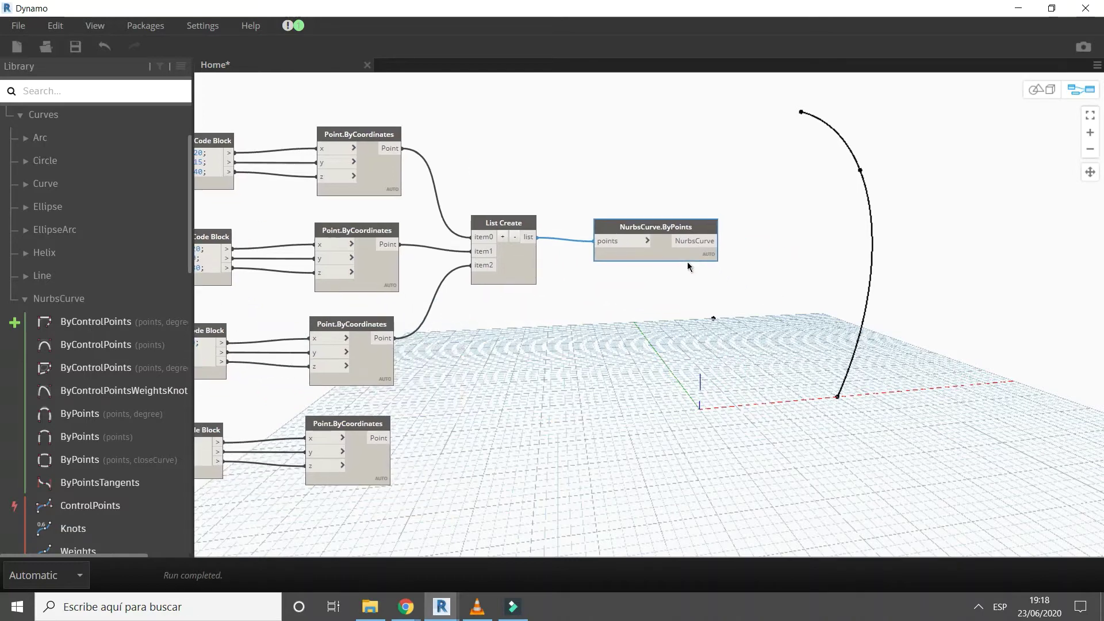
{"action": "scroll", "coordinate": [688, 268], "scroll_direction": "down", "scroll_amount": 1}
{"action": "left_click", "coordinate": [688, 273]}
{"action": "scroll", "coordinate": [77, 208], "scroll_direction": "up", "scroll_amount": 1}
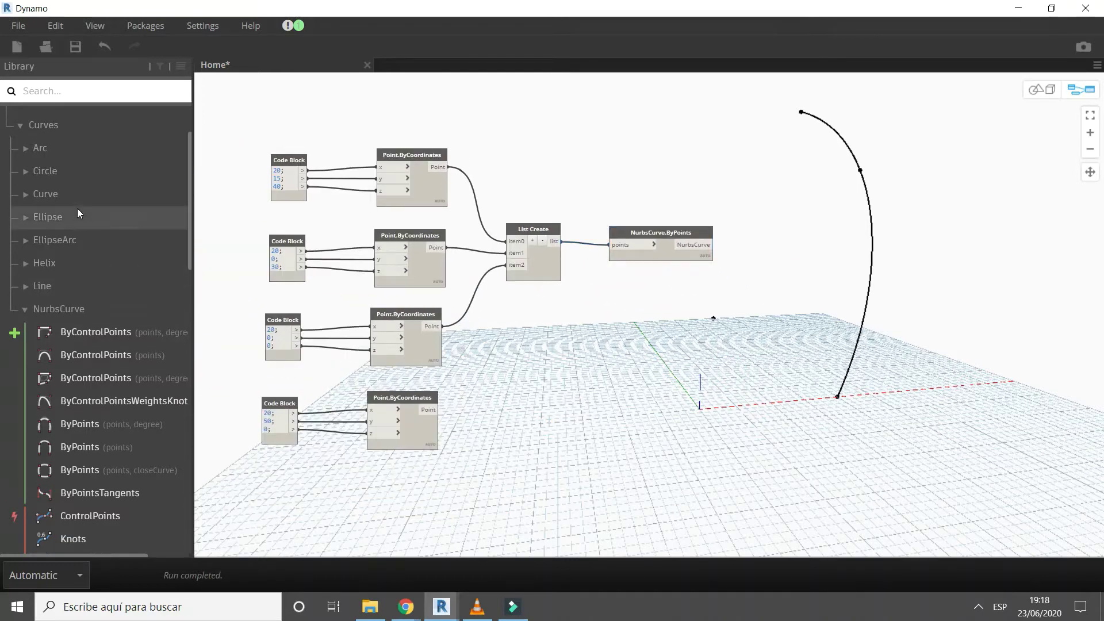
{"action": "scroll", "coordinate": [77, 208], "scroll_direction": "up", "scroll_amount": 3}
{"action": "left_click", "coordinate": [85, 166]}
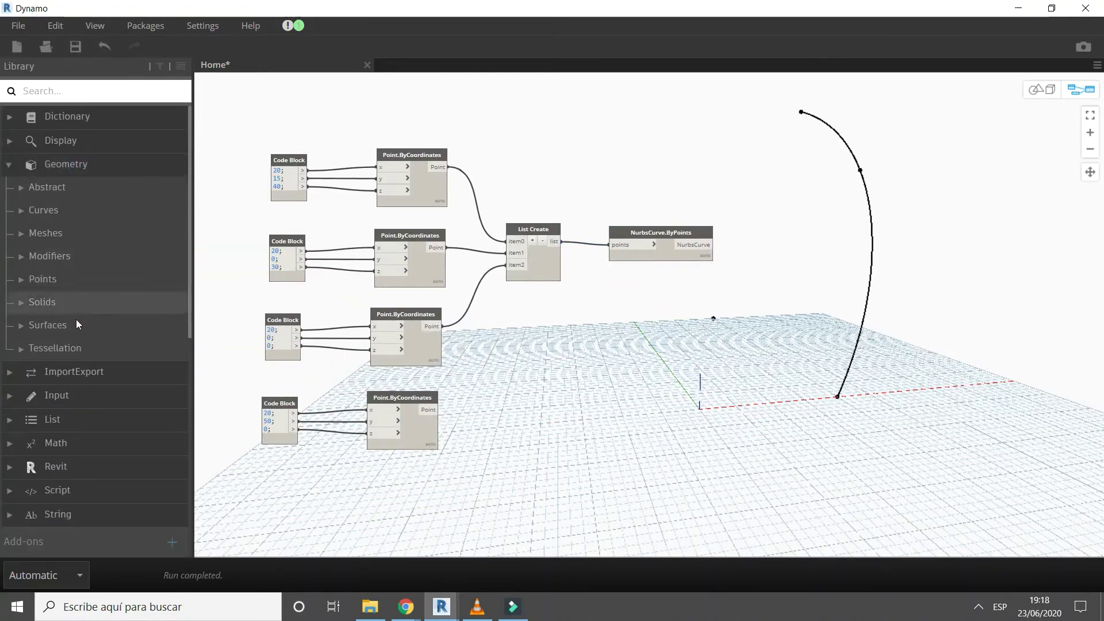
- Add a Surface.ByRevolve node and use the fourth point as its axis origin
{"action": "left_click", "coordinate": [76, 322]}
{"action": "left_click", "coordinate": [77, 395]}
{"action": "scroll", "coordinate": [78, 396], "scroll_direction": "down", "scroll_amount": 4}
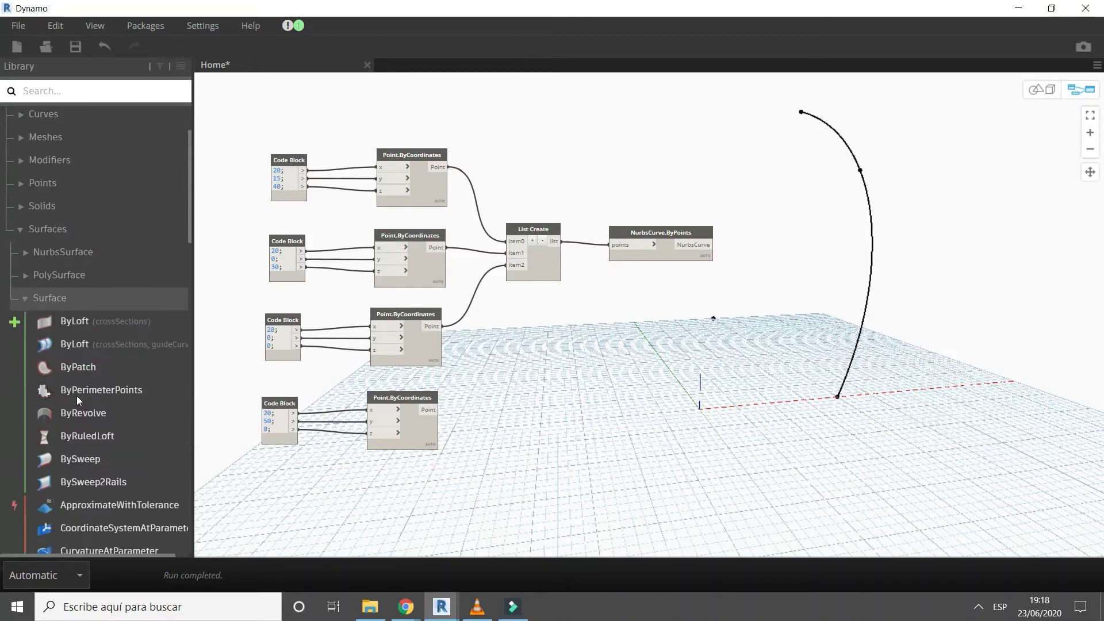
{"action": "scroll", "coordinate": [77, 395], "scroll_direction": "down", "scroll_amount": 3}
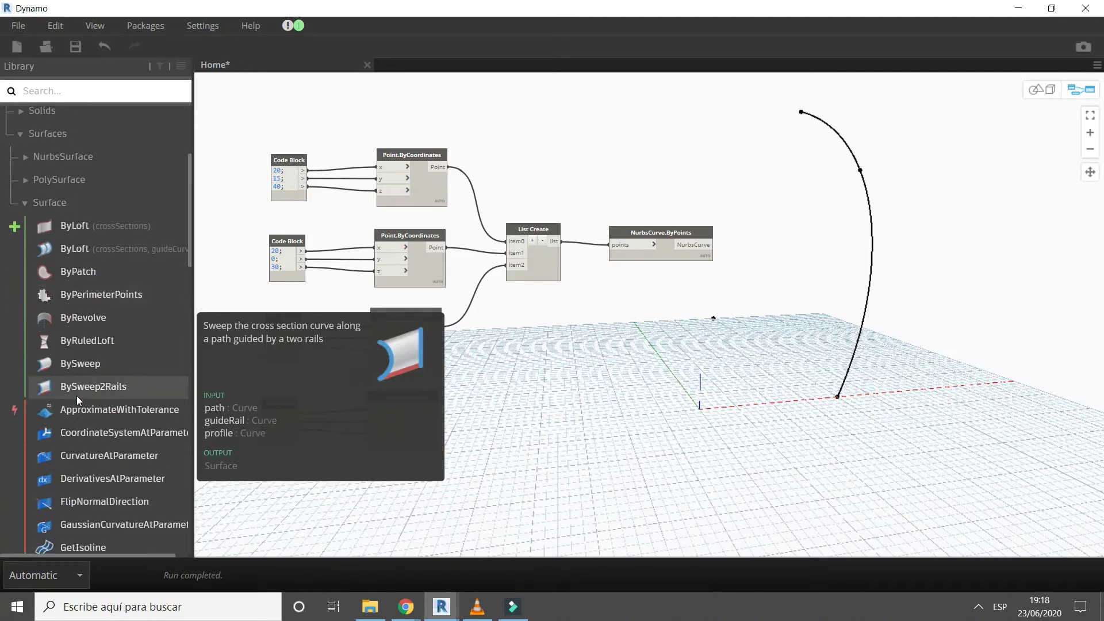
{"action": "left_click", "coordinate": [163, 317]}
{"action": "scroll", "coordinate": [760, 306], "scroll_direction": "up", "scroll_amount": 1}
{"action": "mouse_move", "coordinate": [681, 298]}
{"action": "left_mouse_down"}
{"action": "mouse_move", "coordinate": [832, 237]}
{"action": "mouse_move", "coordinate": [855, 209]}
{"action": "left_mouse_up"}
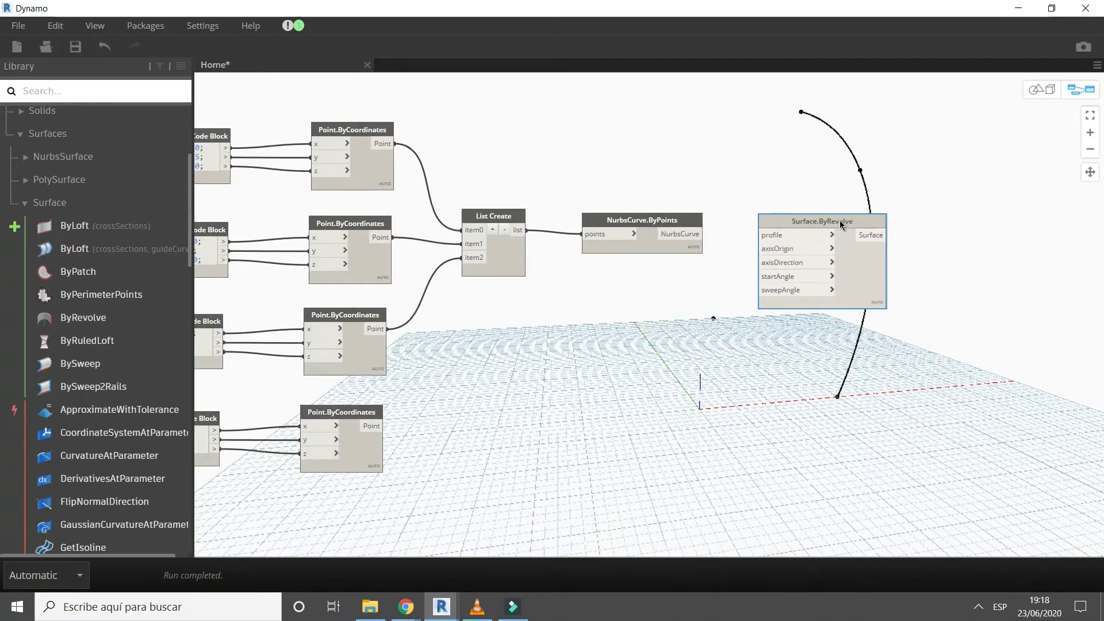
{"action": "left_click", "coordinate": [759, 248]}
{"action": "left_click", "coordinate": [388, 428]}
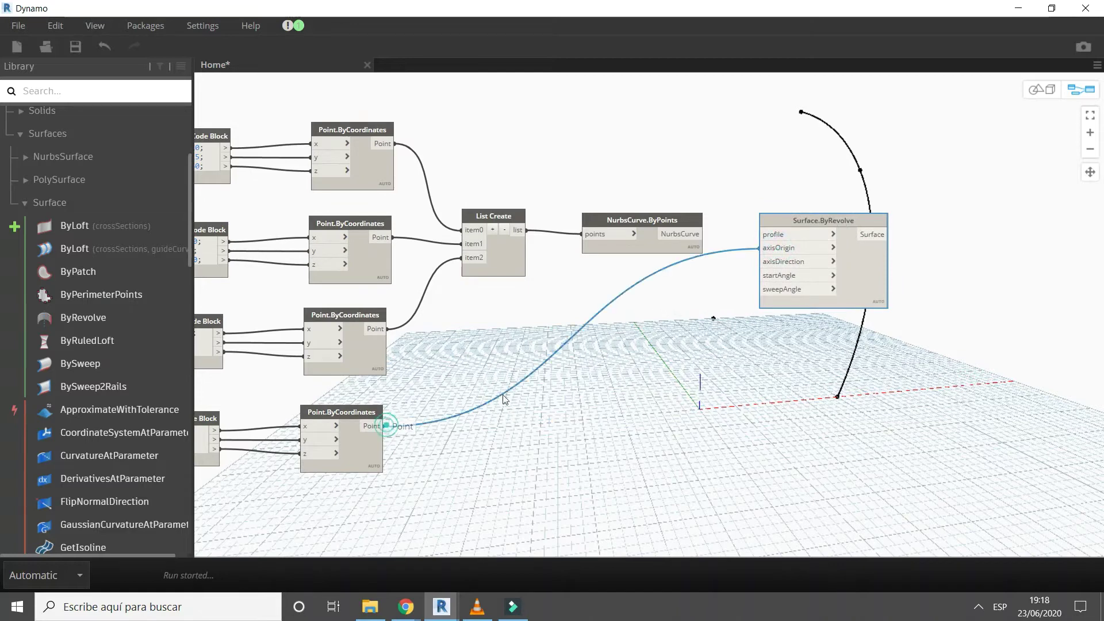
{"action": "scroll", "coordinate": [788, 247], "scroll_direction": "up", "scroll_amount": 1}
- Add a Code Block with 0 and -180 wired to the start and sweep angles
{"action": "double_click", "coordinate": [705, 299]}
{"action": "type", "text": "0;"}
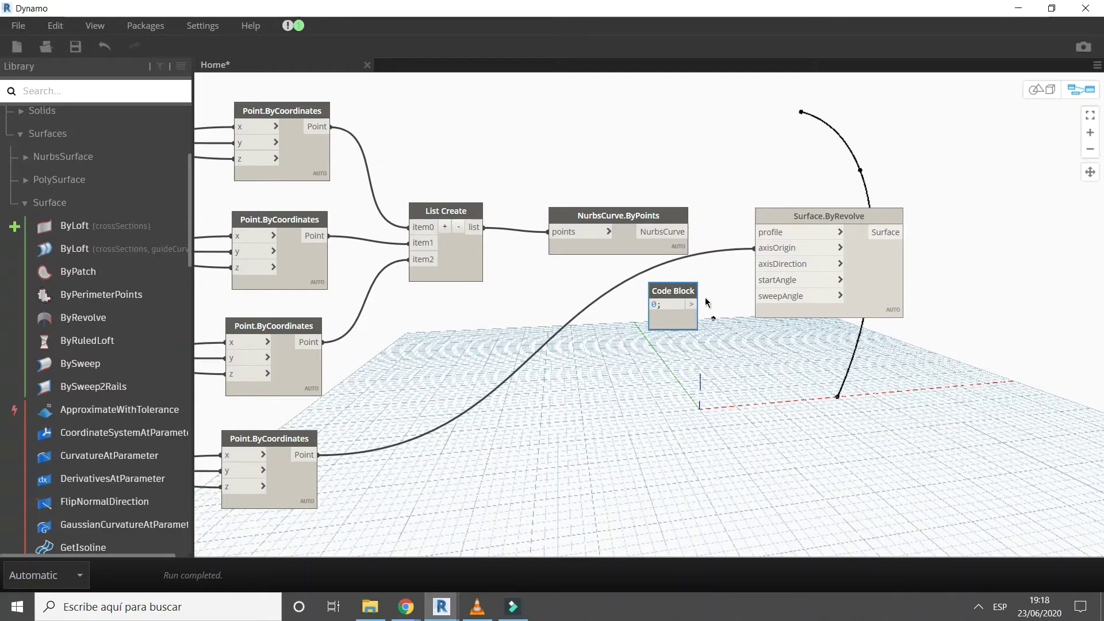
{"action": "key", "text": "Return"}
{"action": "type", "text": "-180;"}
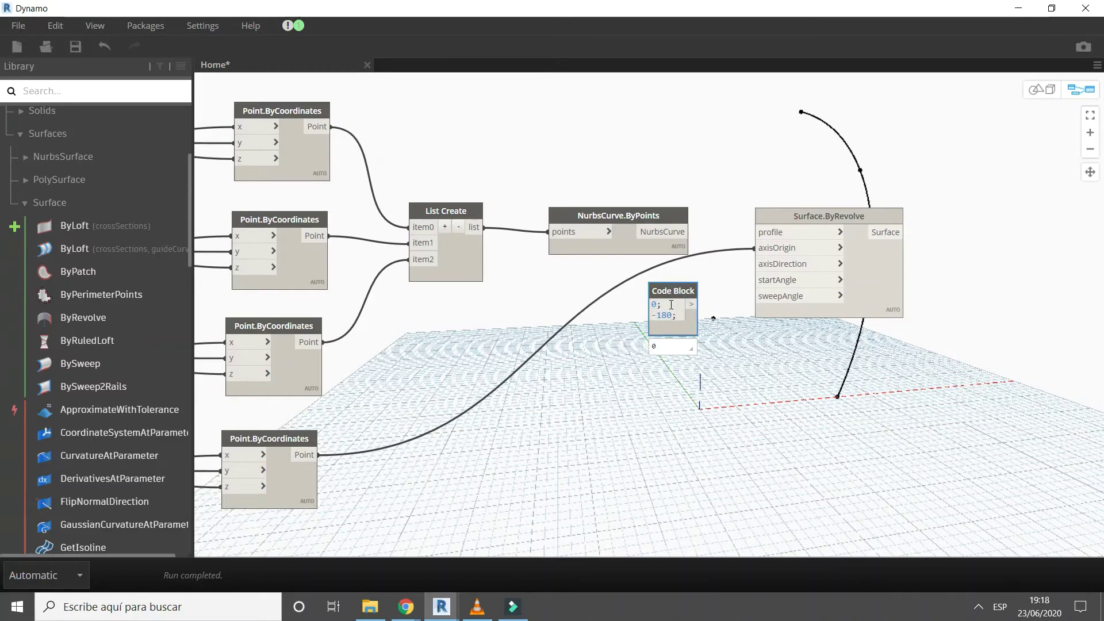
{"action": "left_click", "coordinate": [706, 311]}
{"action": "scroll", "coordinate": [704, 302], "scroll_direction": "up", "scroll_amount": 2}
{"action": "left_click", "coordinate": [696, 304]}
{"action": "left_click", "coordinate": [772, 272]}
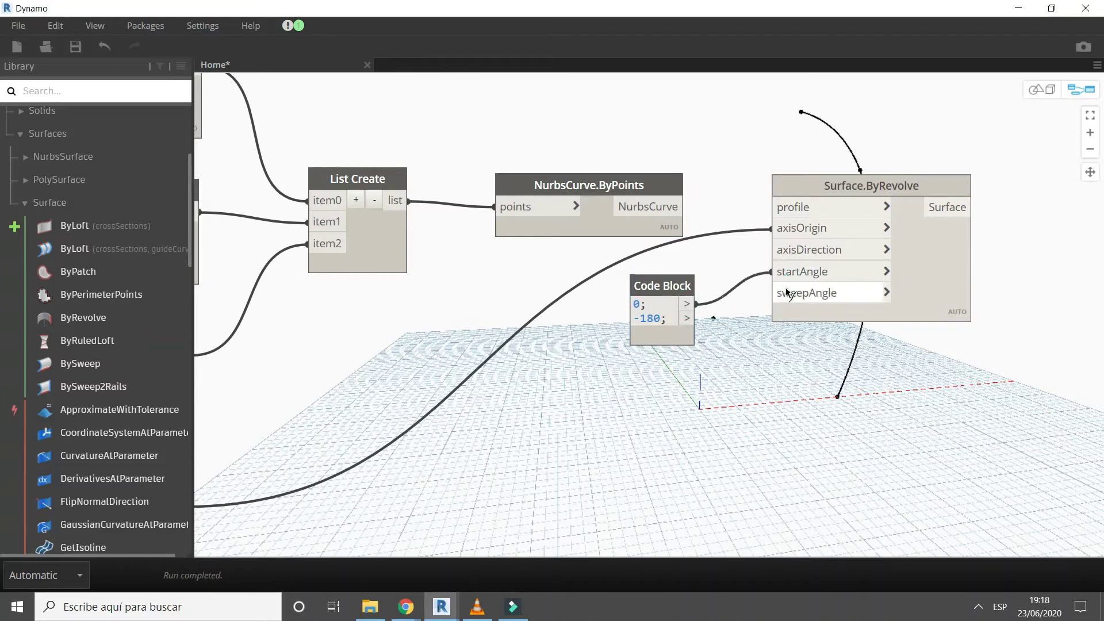
{"action": "left_click", "coordinate": [772, 293]}
{"action": "left_click", "coordinate": [696, 318]}
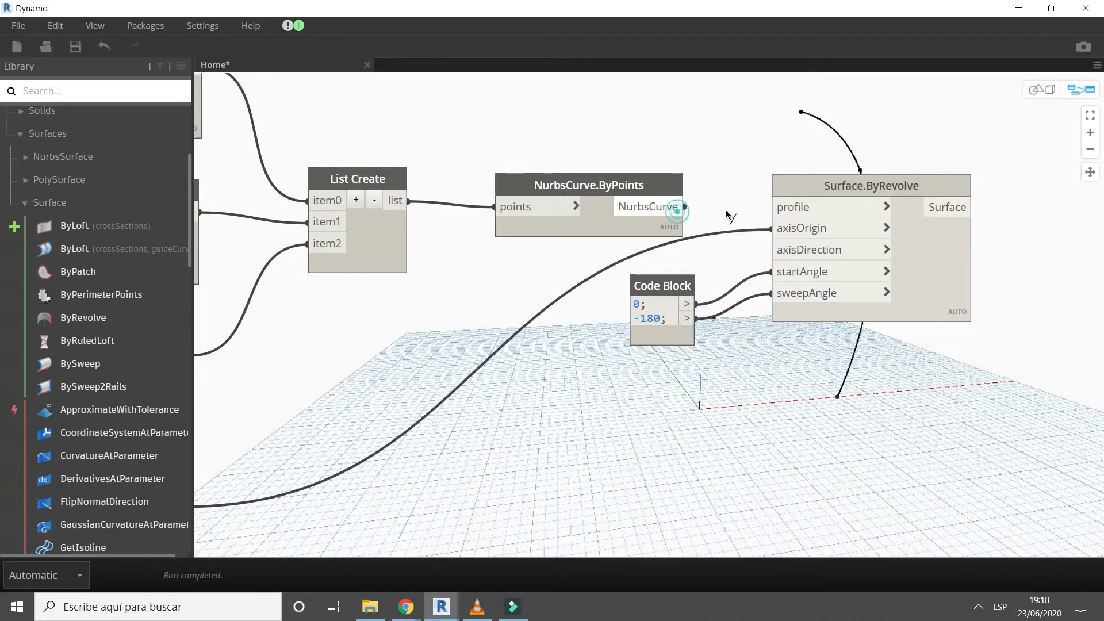
{"action": "scroll", "coordinate": [569, 167], "scroll_direction": "down", "scroll_amount": 3}
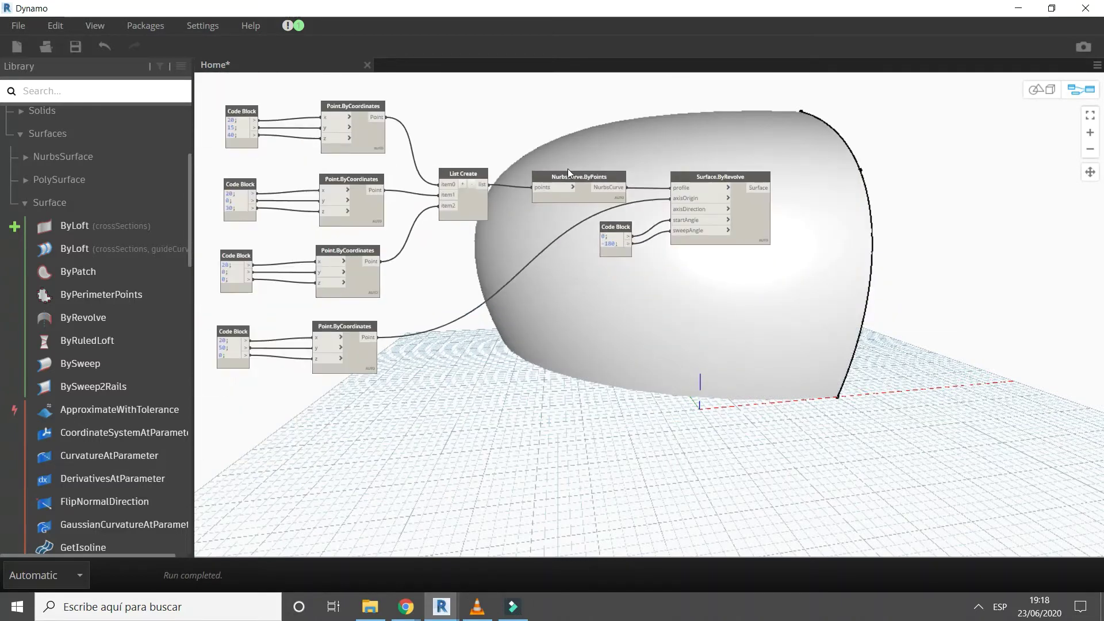
{"action": "scroll", "coordinate": [568, 167], "scroll_direction": "down", "scroll_amount": 2}
{"action": "middle_click_drag", "start_coordinate": [661, 213], "coordinate": [617, 206]}
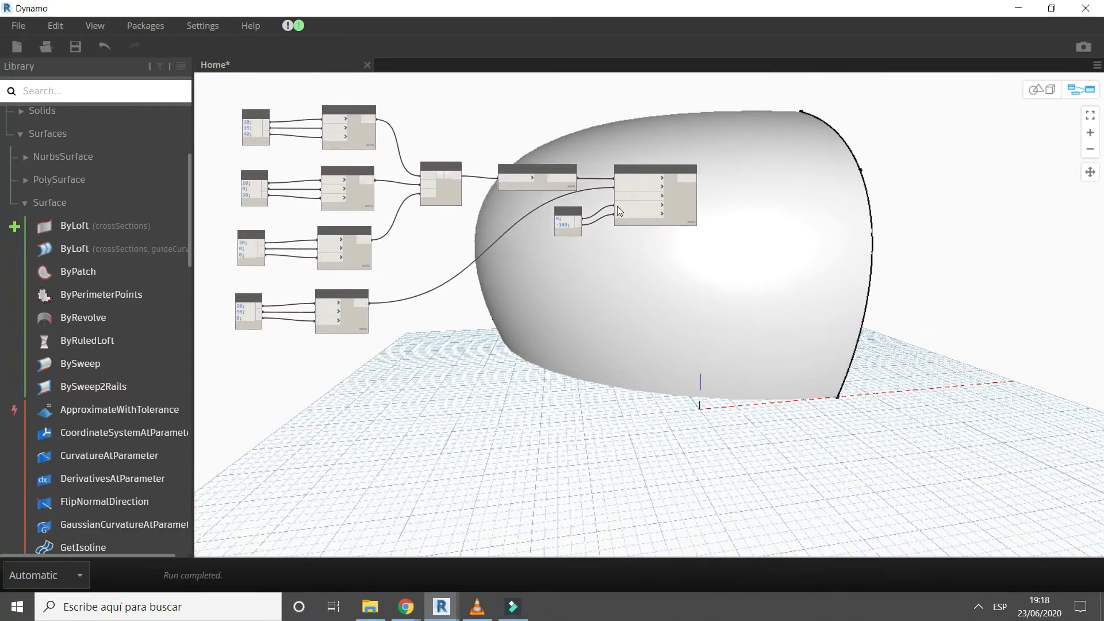
{"action": "left_click", "coordinate": [1035, 92]}
{"action": "mouse_move", "coordinate": [853, 316]}
{"action": "right_mouse_down"}
{"action": "mouse_move", "coordinate": [635, 350]}
{"action": "mouse_move", "coordinate": [829, 364]}
{"action": "mouse_move", "coordinate": [855, 338]}
{"action": "mouse_move", "coordinate": [769, 364]}
{"action": "mouse_move", "coordinate": [697, 330]}
{"action": "right_mouse_up"}
{"action": "middle_click_drag", "start_coordinate": [698, 330], "coordinate": [717, 370]}
{"action": "scroll", "coordinate": [717, 371], "scroll_direction": "up", "scroll_amount": 2}
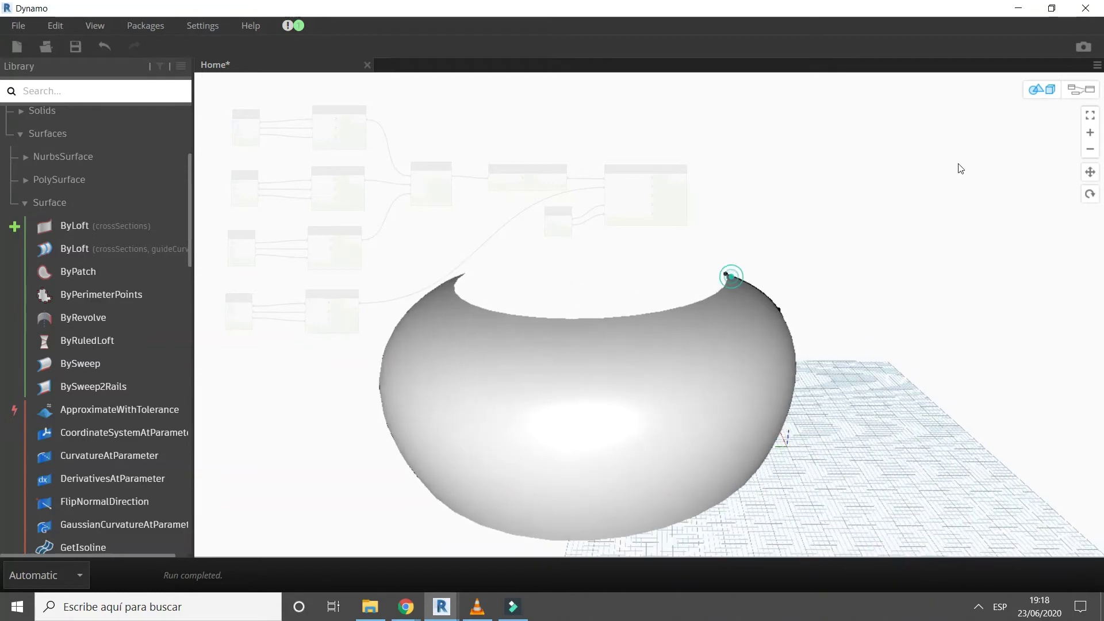
{"action": "left_click", "coordinate": [1033, 96]}
{"action": "scroll", "coordinate": [682, 177], "scroll_direction": "up", "scroll_amount": 5}
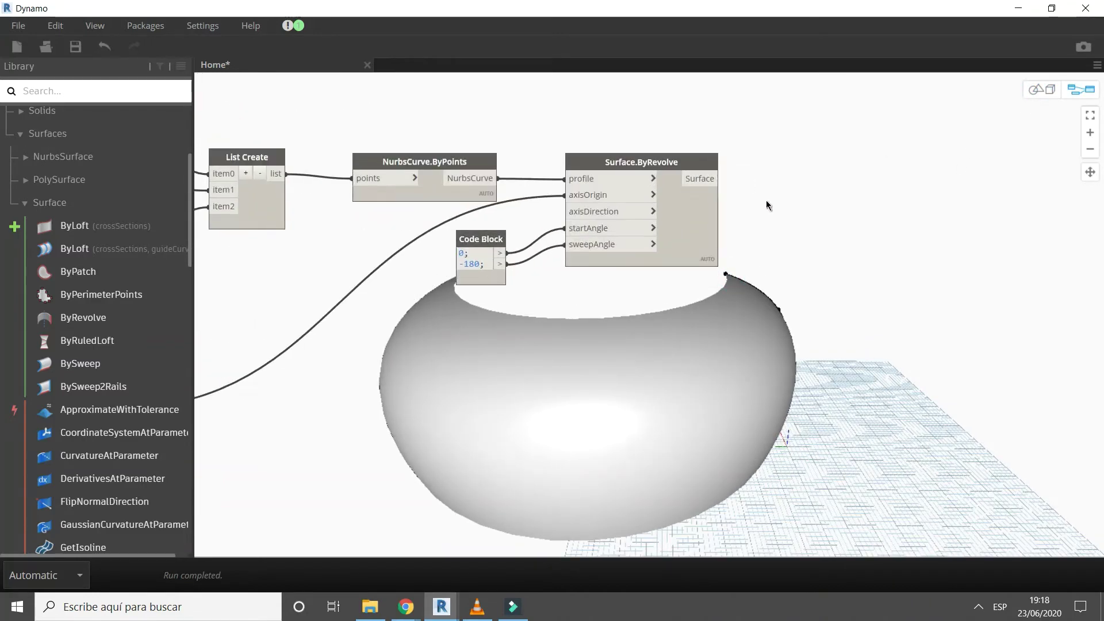
{"action": "scroll", "coordinate": [119, 367], "scroll_direction": "down", "scroll_amount": 5}
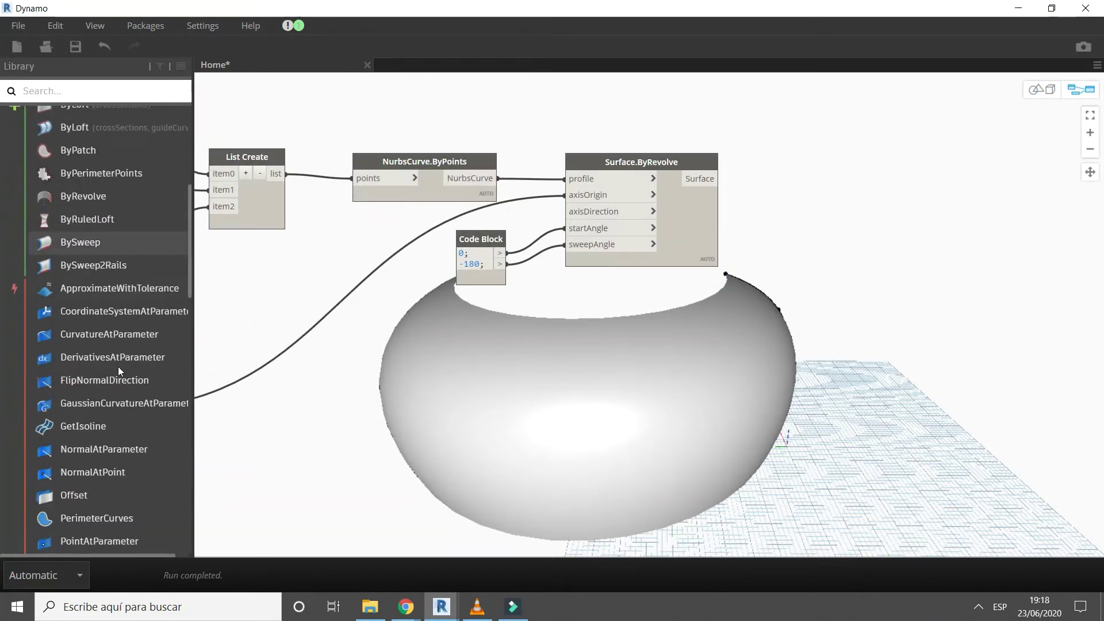
{"action": "scroll", "coordinate": [115, 380], "scroll_direction": "down", "scroll_amount": 5}
- Add Surface.GetIsoline on the revolved surface with parameters from a 0..1..0.1 Code Block
{"action": "left_click", "coordinate": [105, 260]}
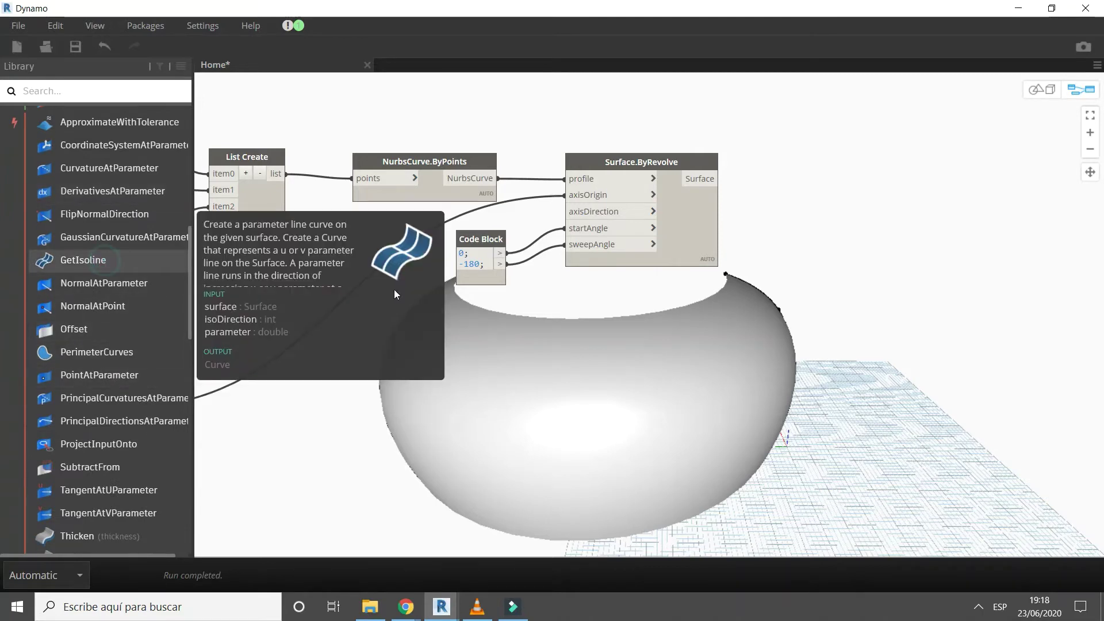
{"action": "left_click_drag", "start_coordinate": [759, 312], "coordinate": [921, 159]}
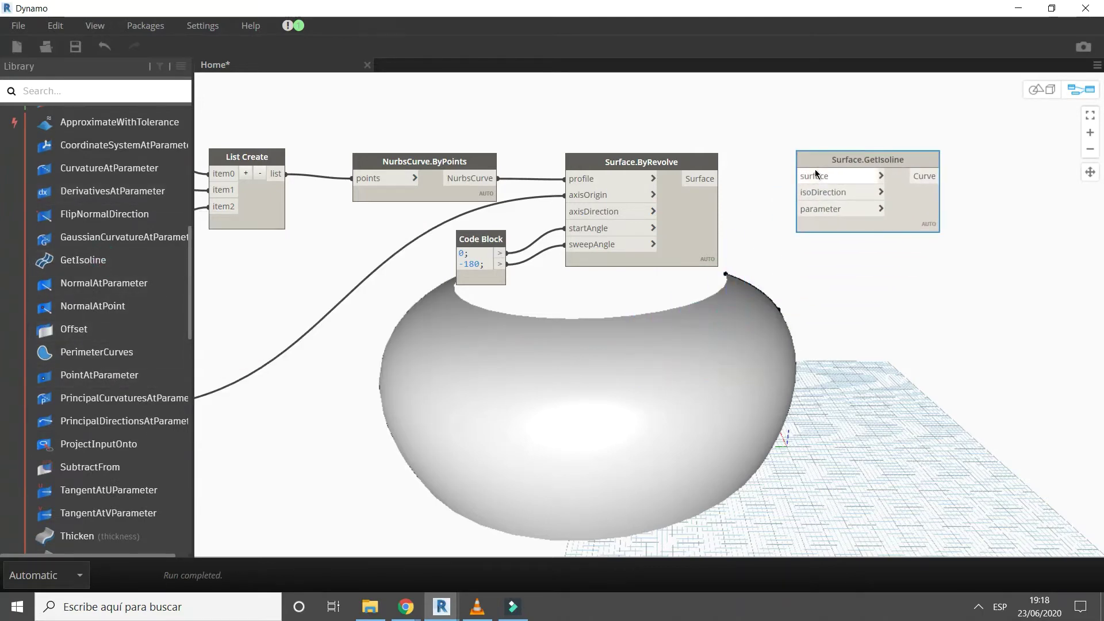
{"action": "left_click_drag", "start_coordinate": [799, 176], "coordinate": [719, 179]}
{"action": "left_click_drag", "start_coordinate": [900, 217], "coordinate": [964, 221]}
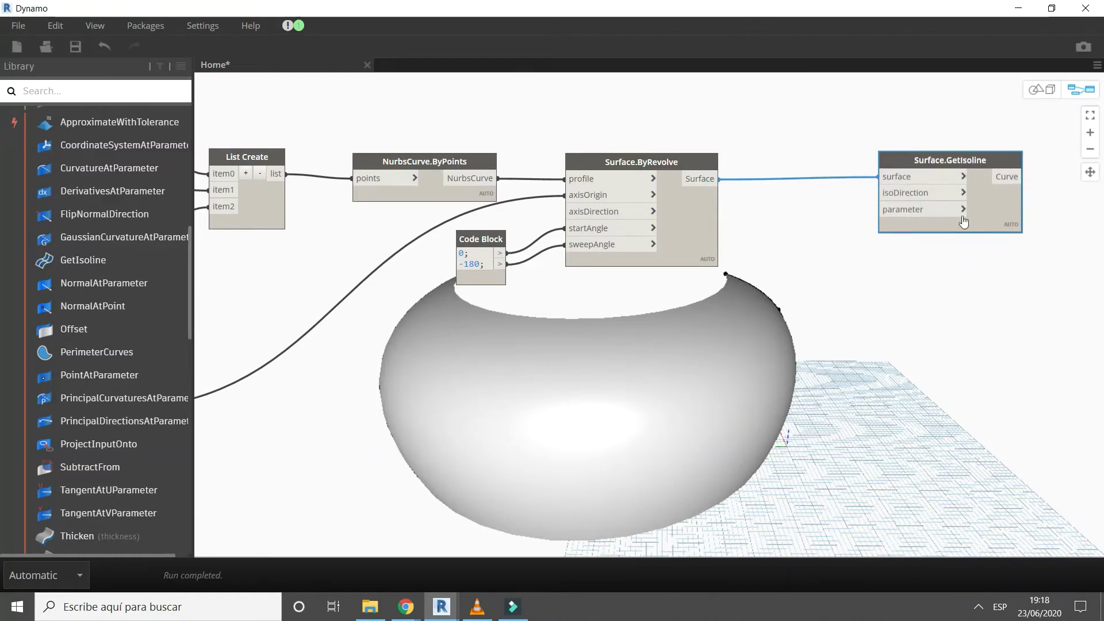
{"action": "double_click", "coordinate": [805, 249]}
{"action": "type", "text": "0"}
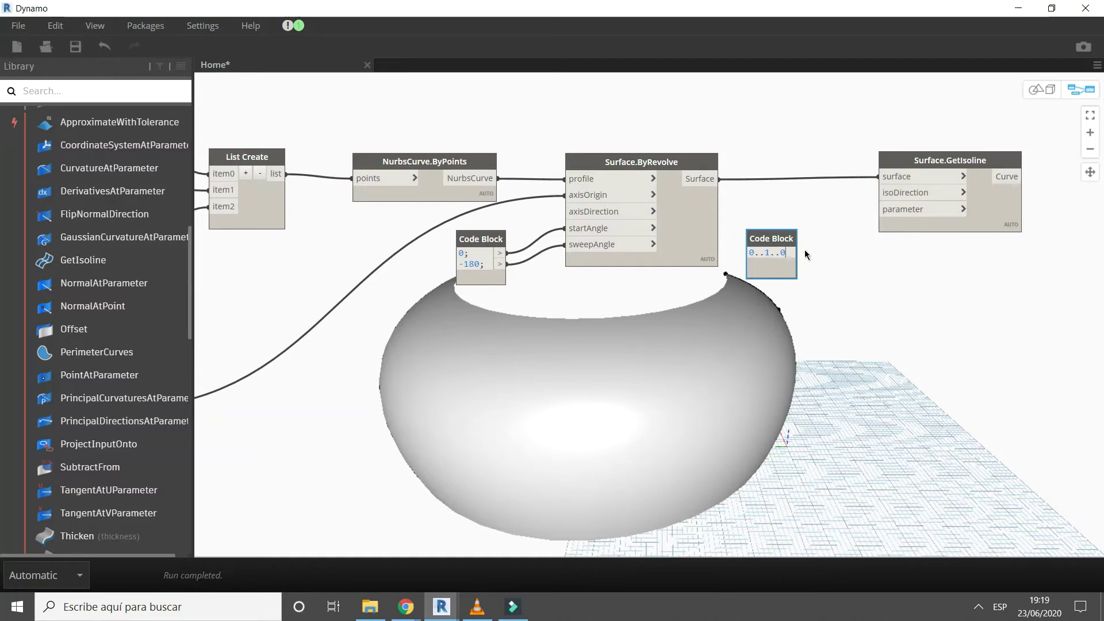
{"action": "type", "text": ".1"}
{"action": "left_click", "coordinate": [832, 263]}
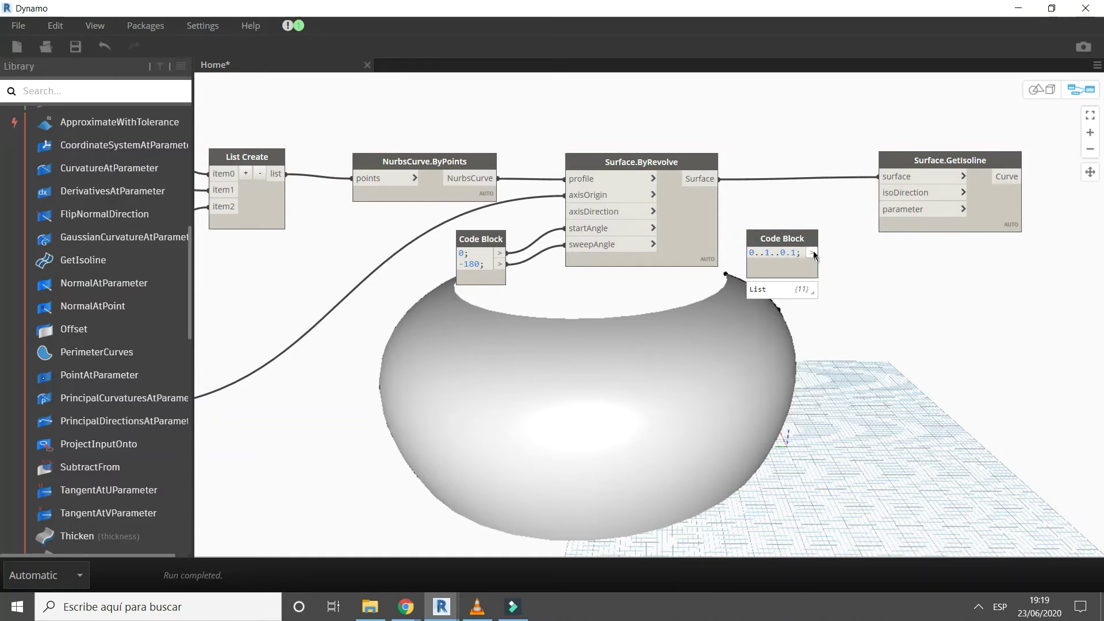
{"action": "left_click", "coordinate": [811, 252]}
{"action": "left_click", "coordinate": [878, 209]}
{"action": "middle_click_drag", "start_coordinate": [797, 246], "coordinate": [755, 239]}
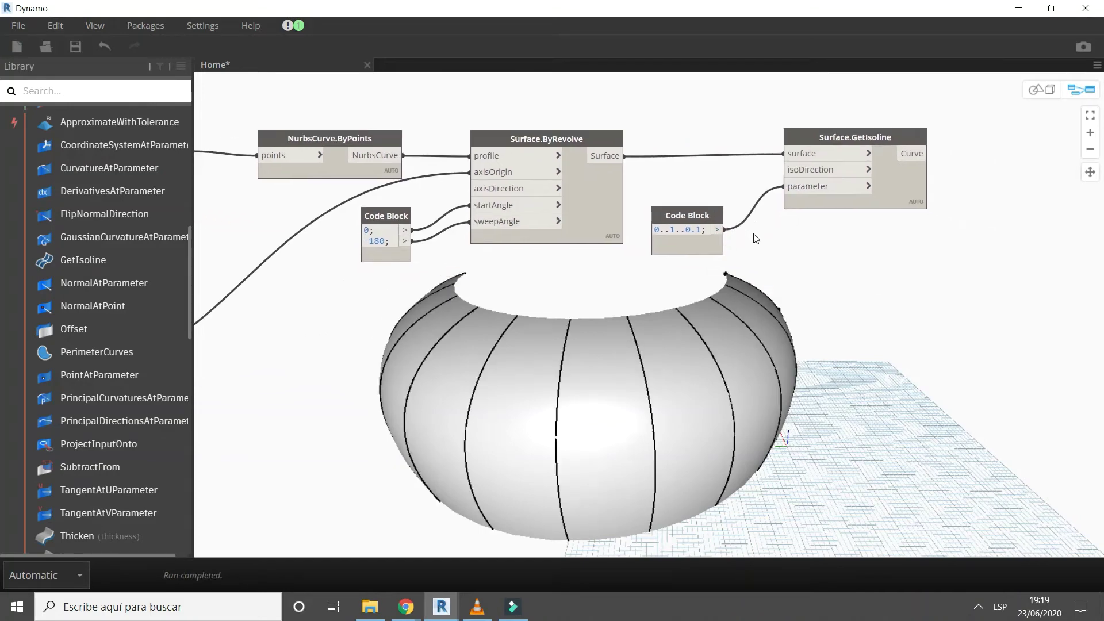
- Duplicate the isoline node and range, setting the copy's isoDirection to 1
{"action": "left_click_drag", "start_coordinate": [979, 296], "coordinate": [715, 140]}
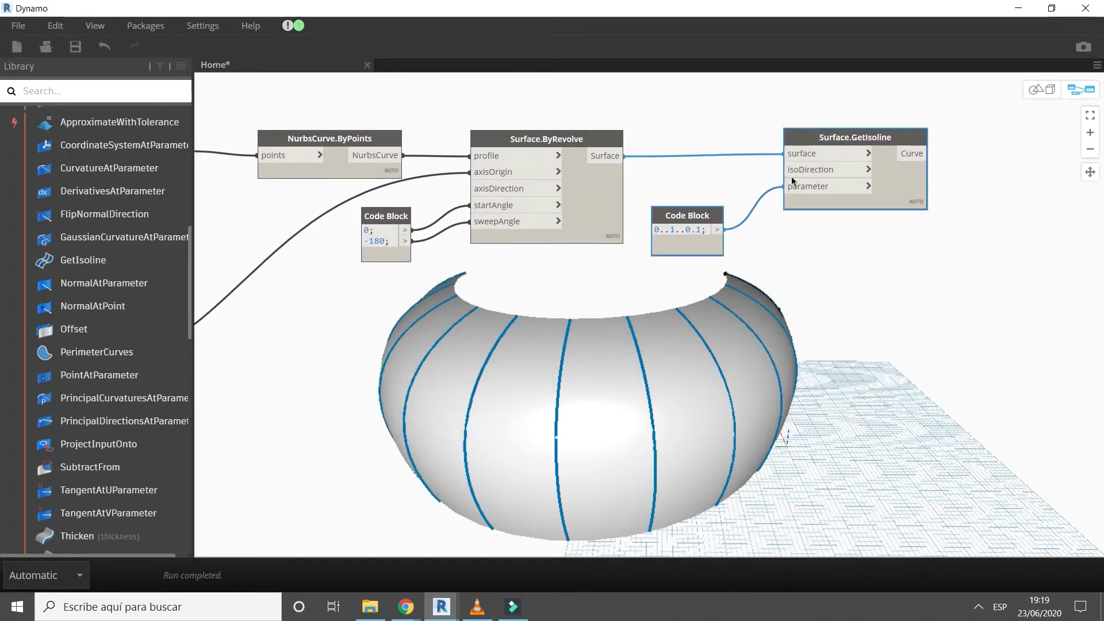
{"action": "left_click", "coordinate": [851, 212]}
{"action": "key", "text": "ctrl+v"}
{"action": "left_click_drag", "start_coordinate": [904, 336], "coordinate": [897, 256]}
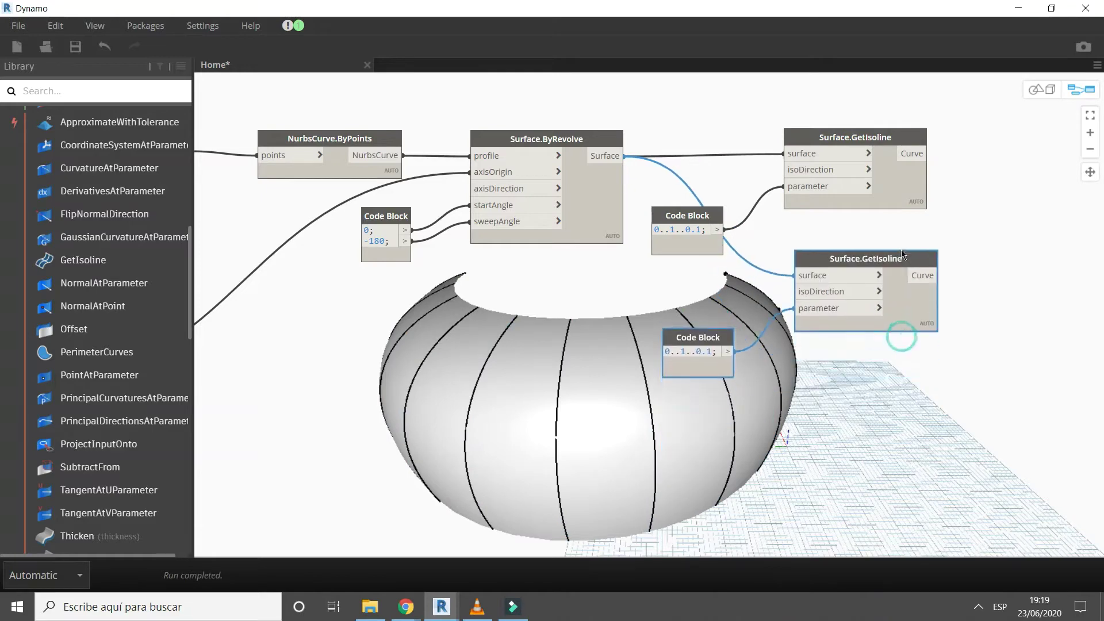
{"action": "left_click", "coordinate": [972, 269]}
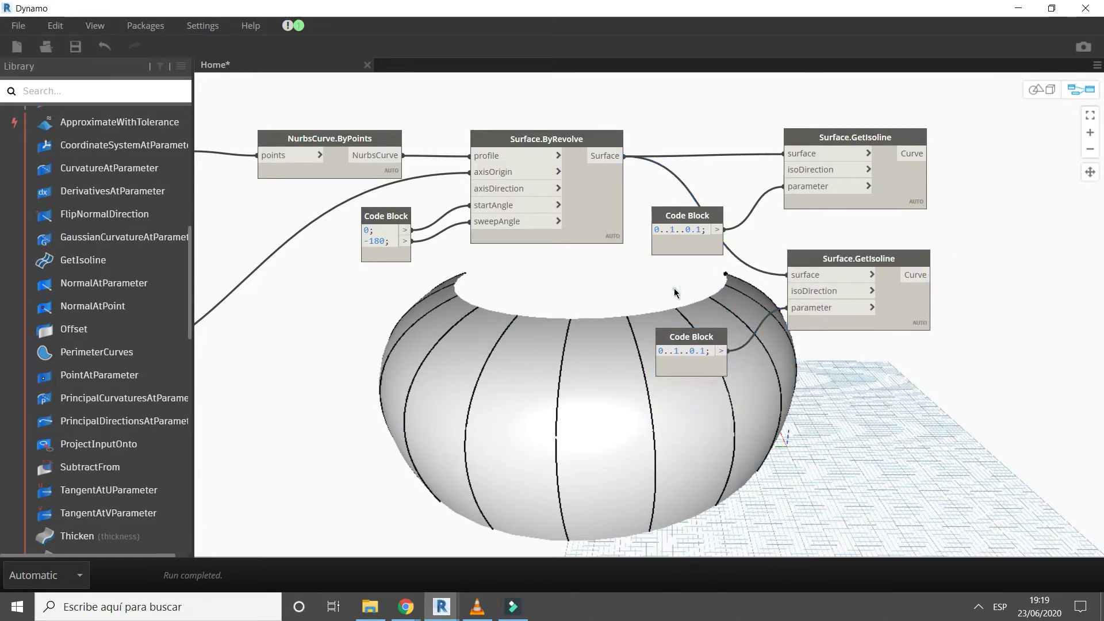
{"action": "double_click", "coordinate": [675, 296]}
{"action": "type", "text": "1"}
{"action": "left_click", "coordinate": [575, 293]}
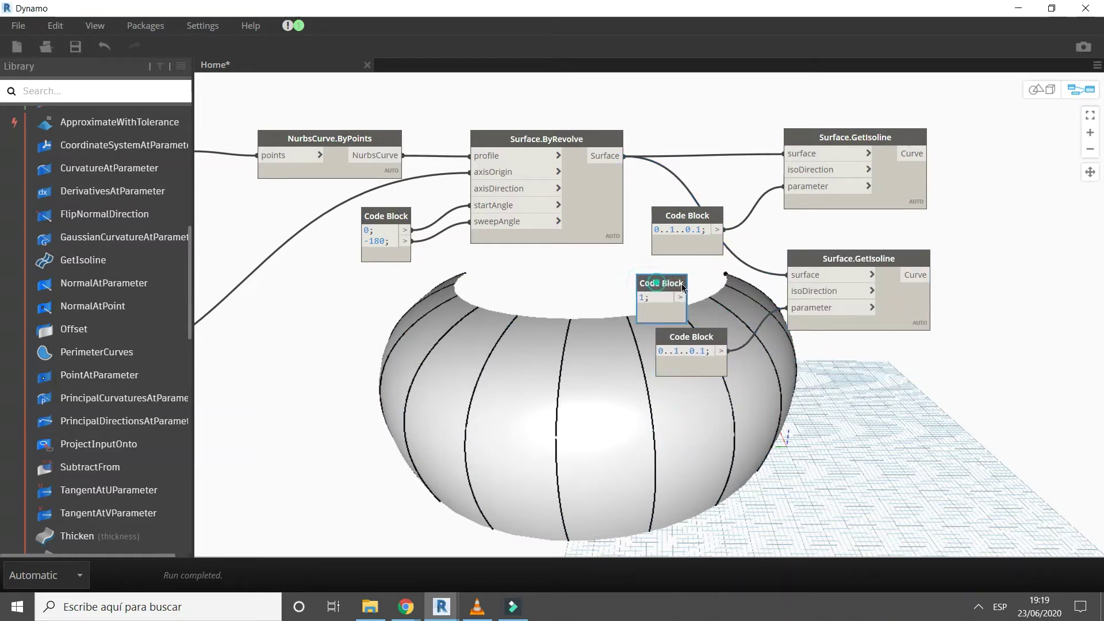
{"action": "left_click", "coordinate": [789, 291]}
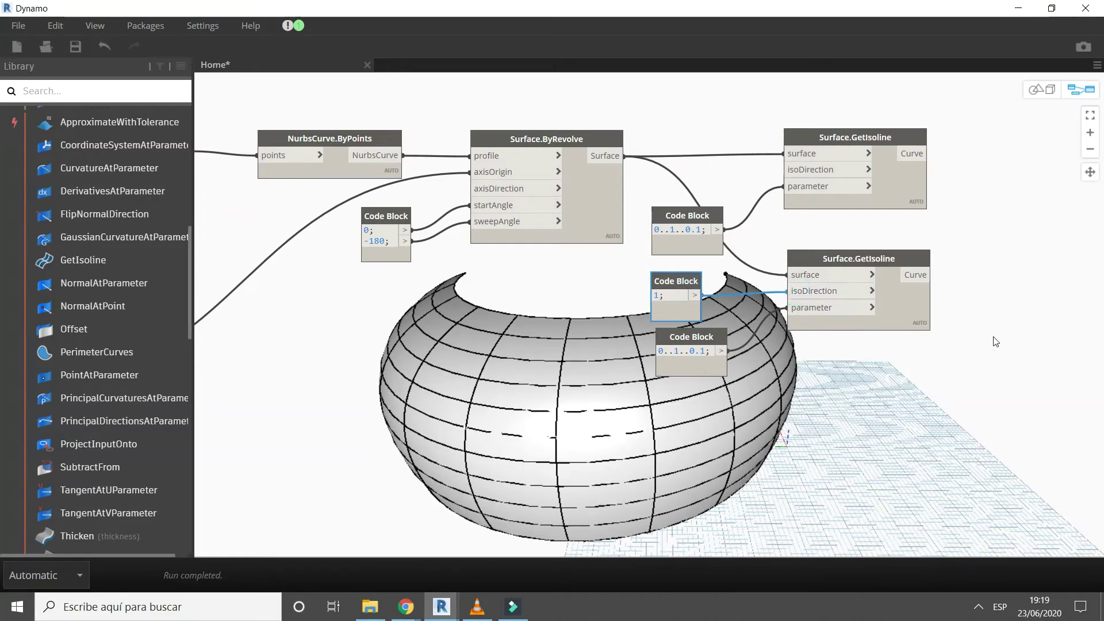
{"action": "middle_click_drag", "start_coordinate": [981, 340], "coordinate": [719, 326]}
- Intersect the vertical and horizontal isolines with Geometry.Intersect using cross-product lacing
{"action": "right_click", "coordinate": [827, 218]}
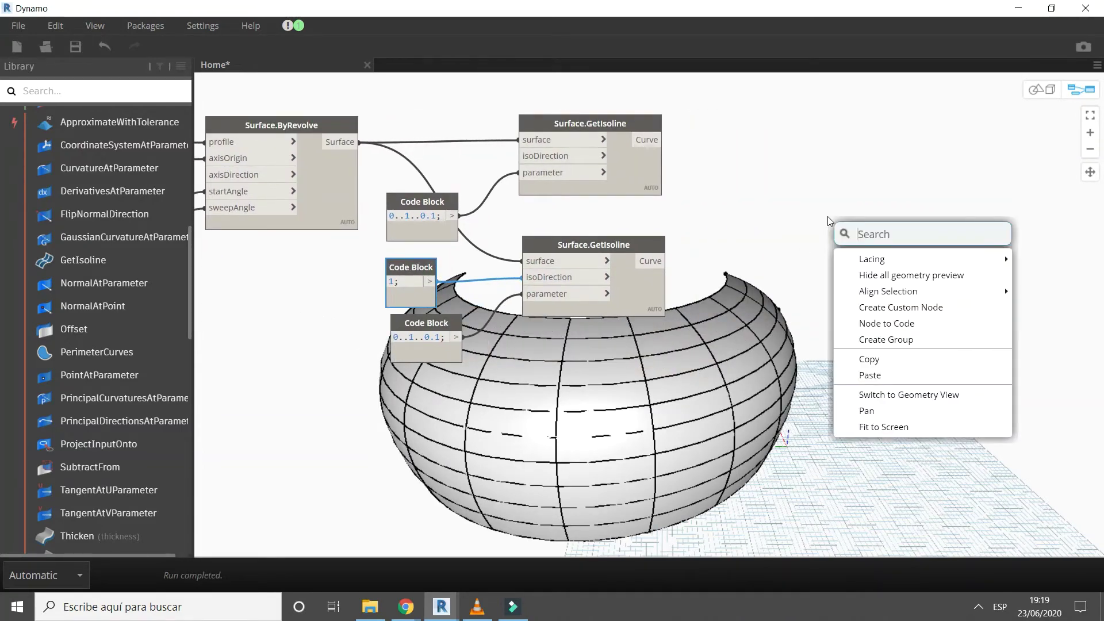
{"action": "type", "text": "inters"}
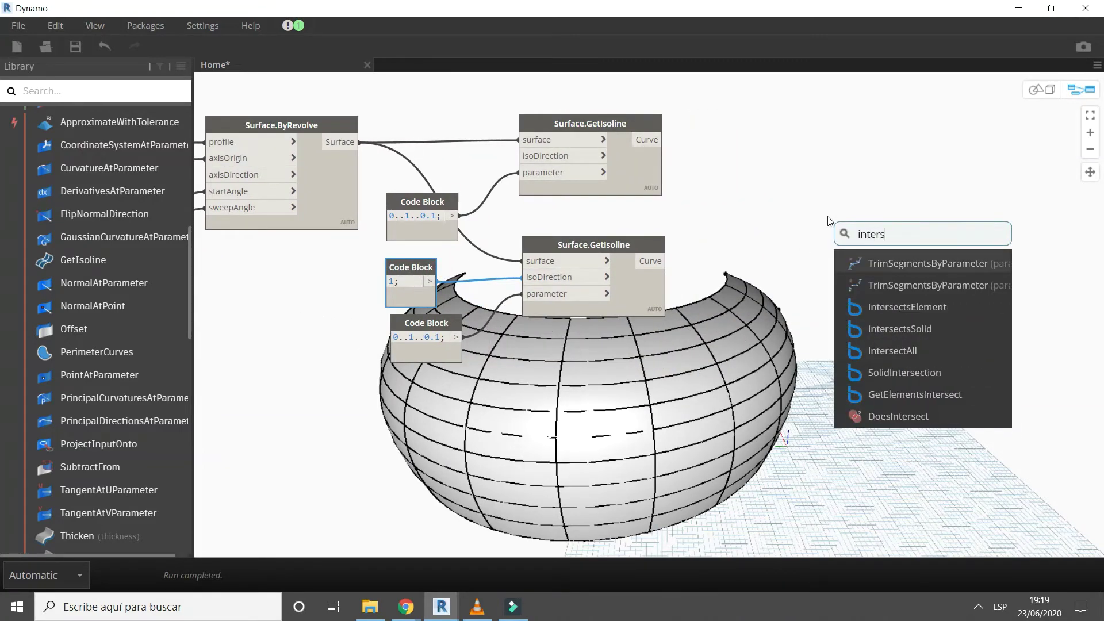
{"action": "scroll", "coordinate": [905, 334], "scroll_direction": "down", "scroll_amount": 1}
{"action": "scroll", "coordinate": [905, 338], "scroll_direction": "down", "scroll_amount": 2}
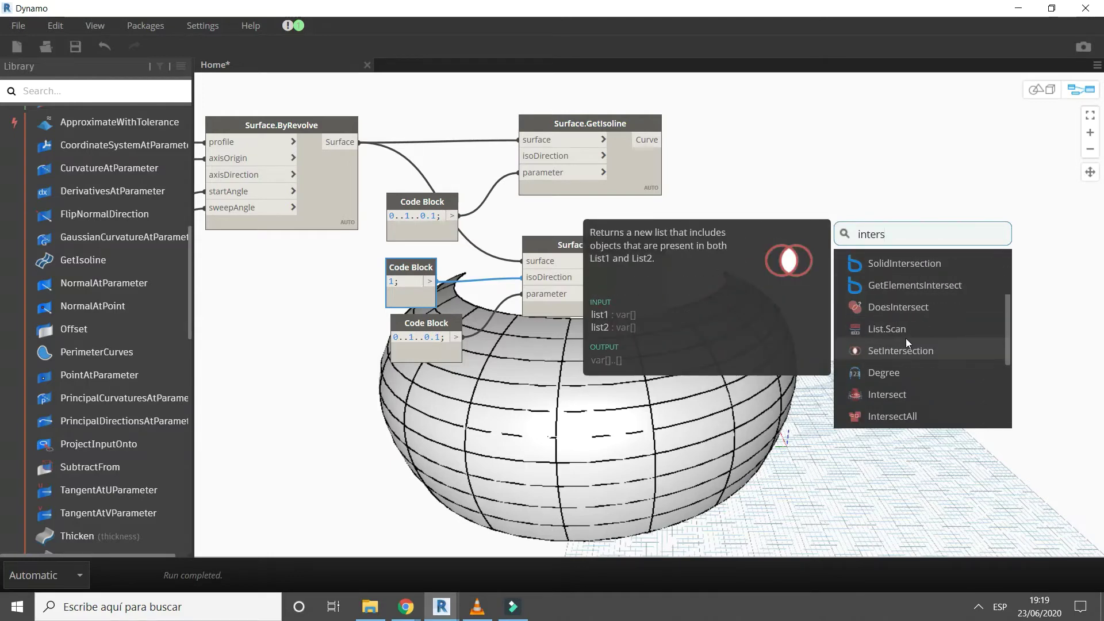
{"action": "left_click", "coordinate": [901, 391]}
{"action": "left_click_drag", "start_coordinate": [910, 397], "coordinate": [734, 152]}
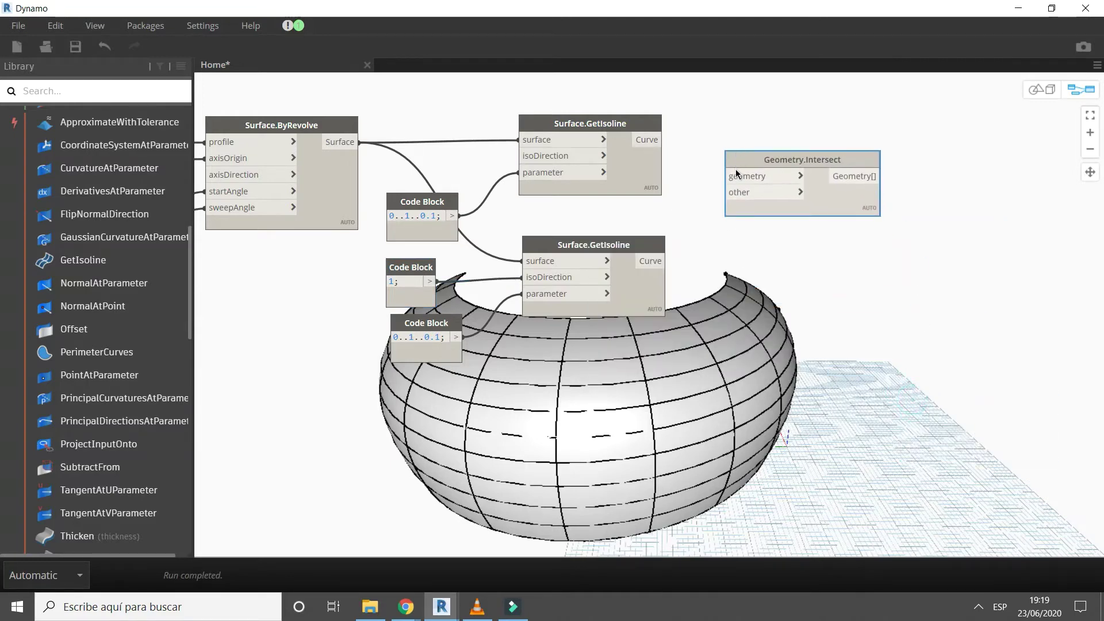
{"action": "left_click", "coordinate": [725, 176]}
{"action": "left_click", "coordinate": [663, 140]}
{"action": "left_click", "coordinate": [722, 198]}
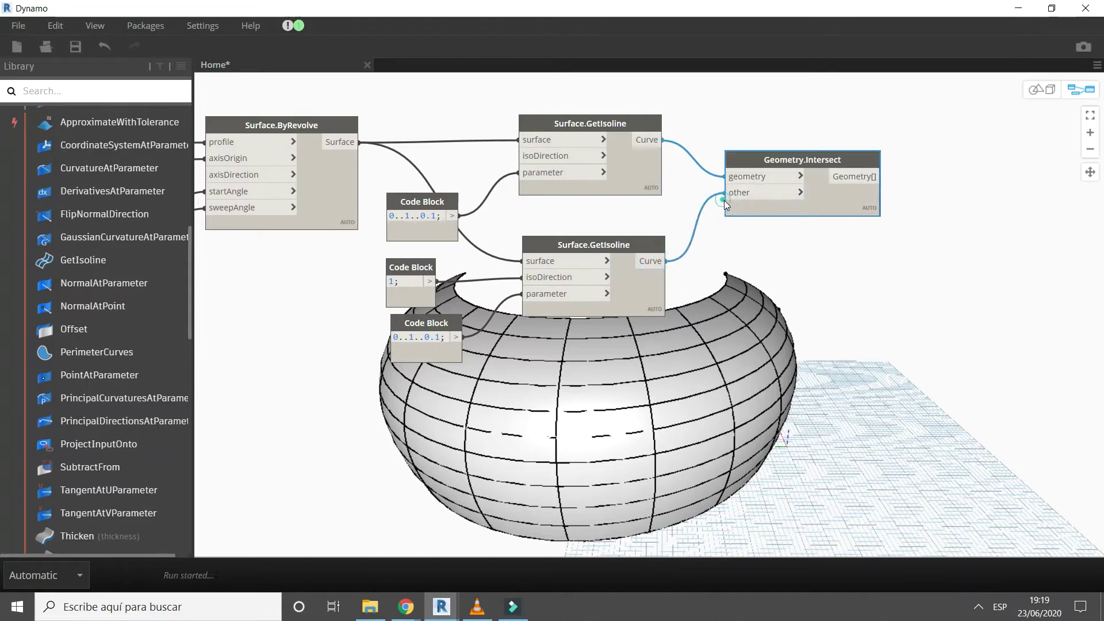
{"action": "mouse_move", "coordinate": [870, 227]}
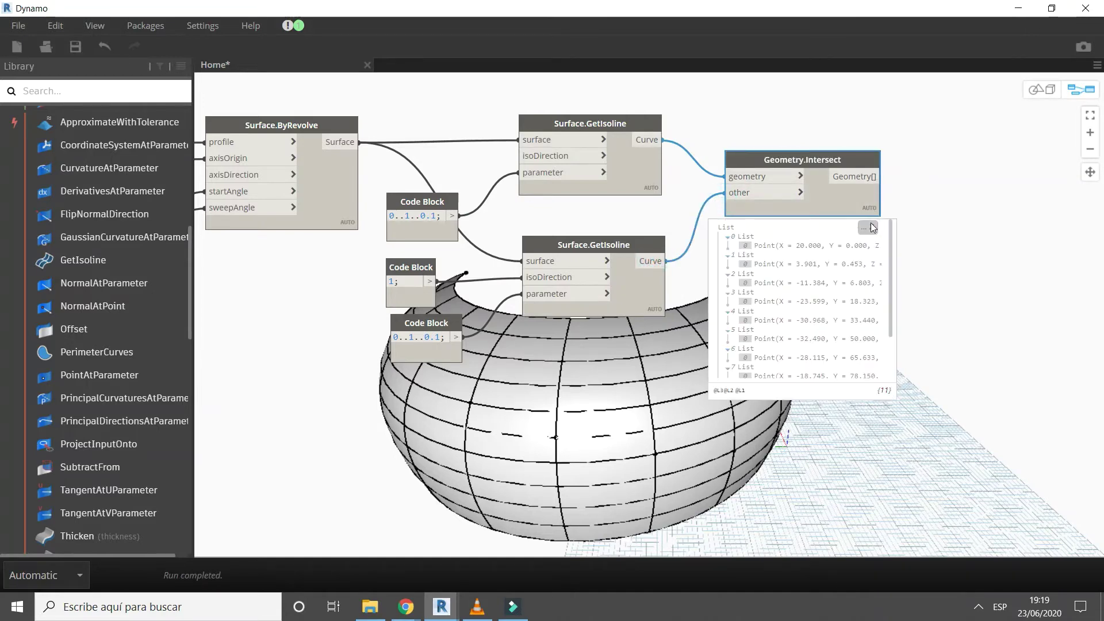
{"action": "right_click", "coordinate": [862, 206]}
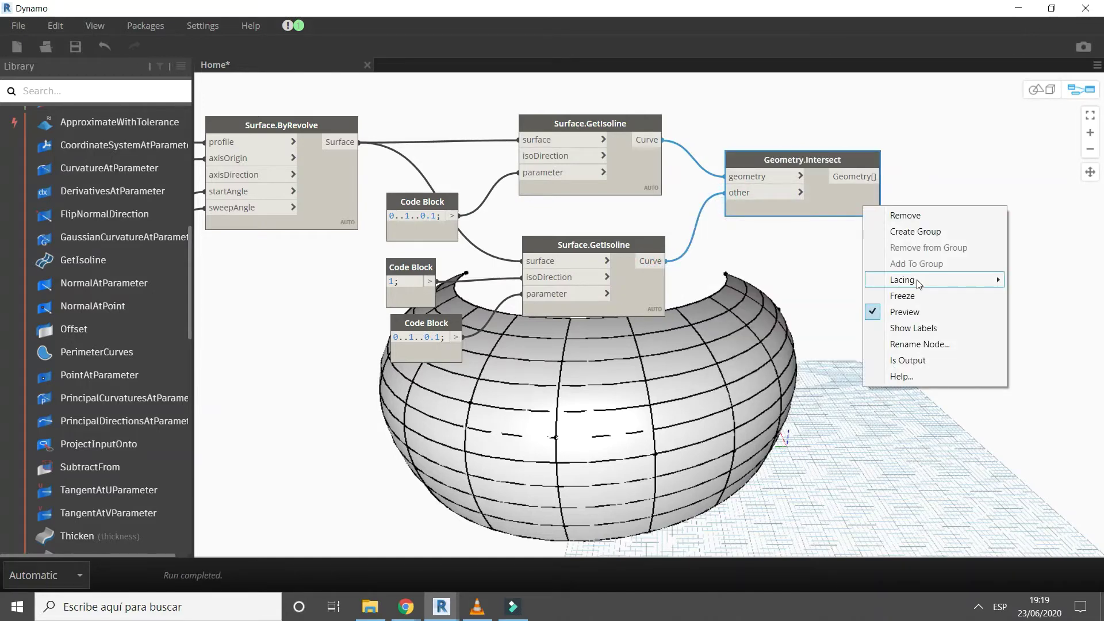
{"action": "mouse_move", "coordinate": [940, 280]}
{"action": "left_click", "coordinate": [811, 329]}
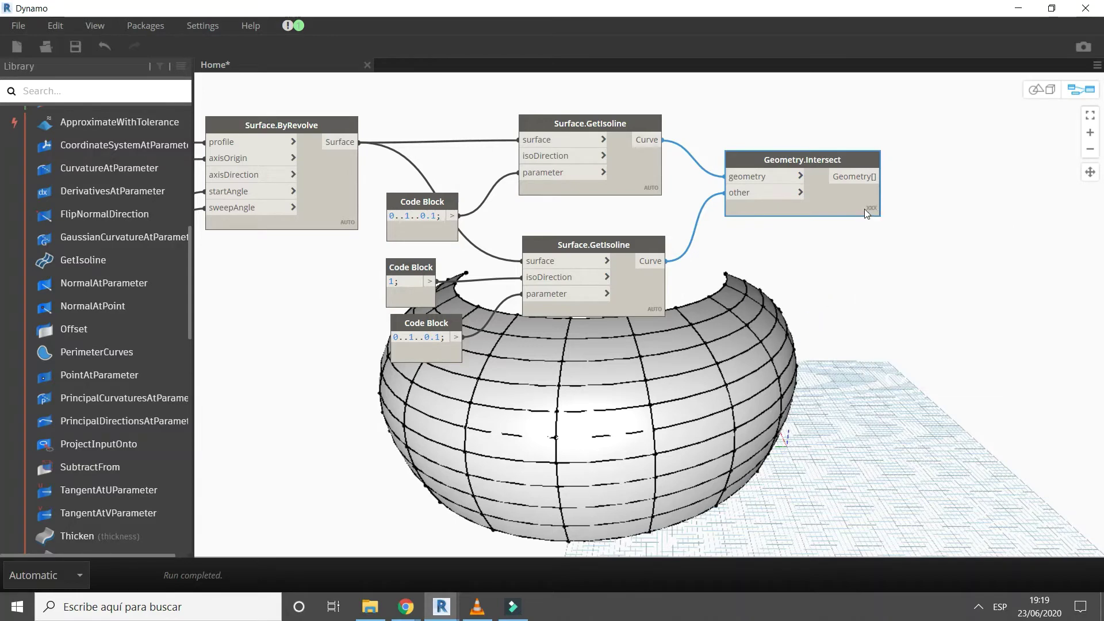
{"action": "middle_click_drag", "start_coordinate": [1032, 208], "coordinate": [836, 208]}
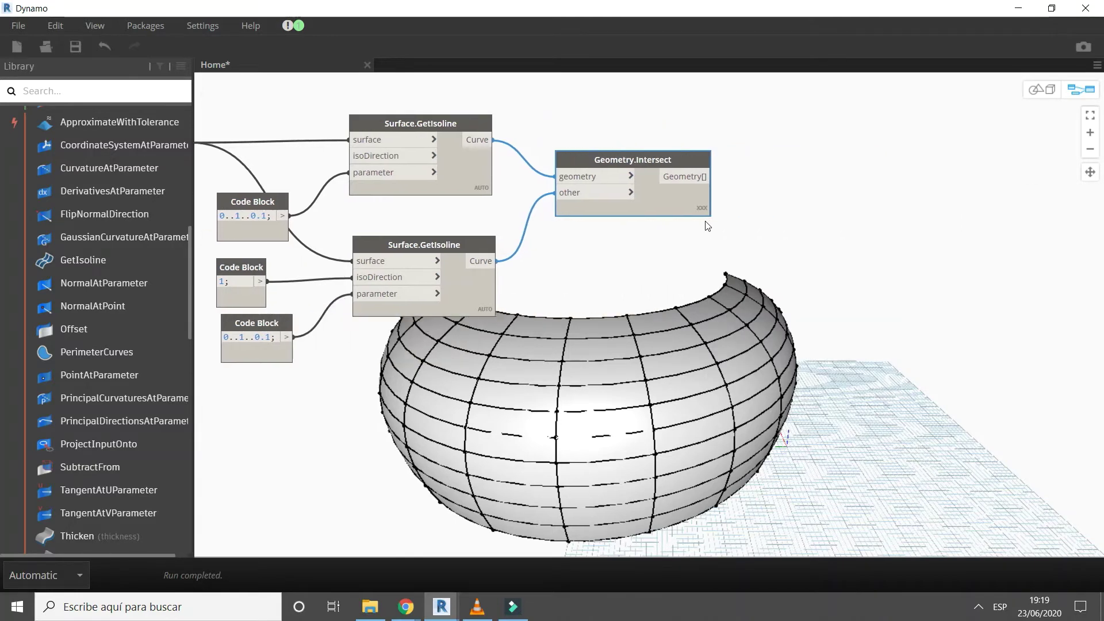
- Feed the intersection results into a new List.Flatten node and change its lacing
{"action": "right_click", "coordinate": [836, 208]}
{"action": "type", "text": "f"}
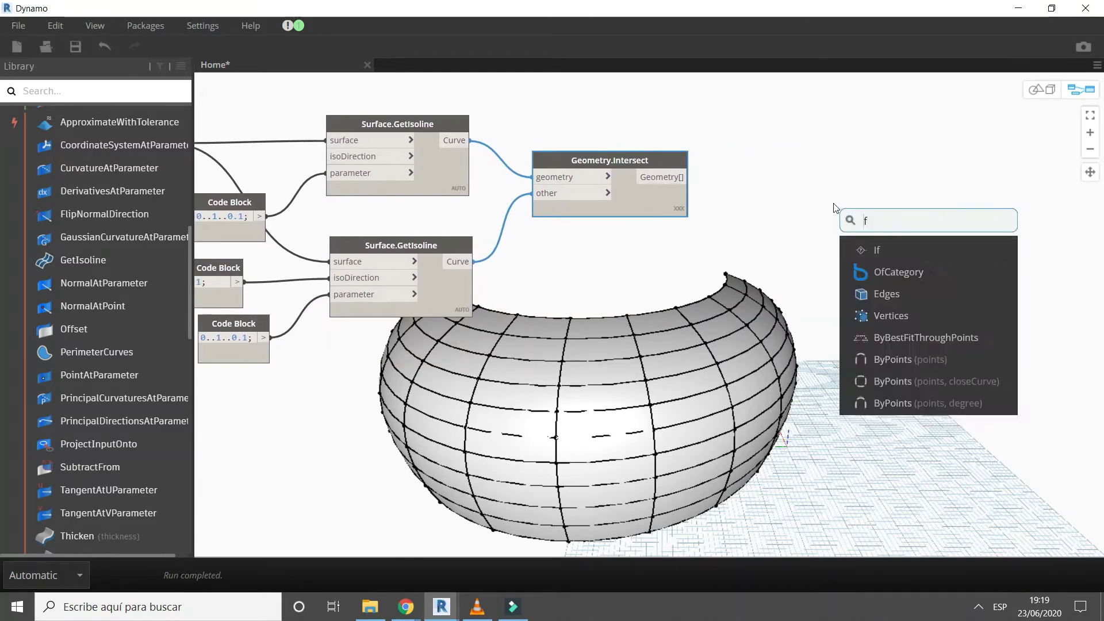
{"action": "type", "text": "la"}
{"action": "left_click", "coordinate": [906, 269]}
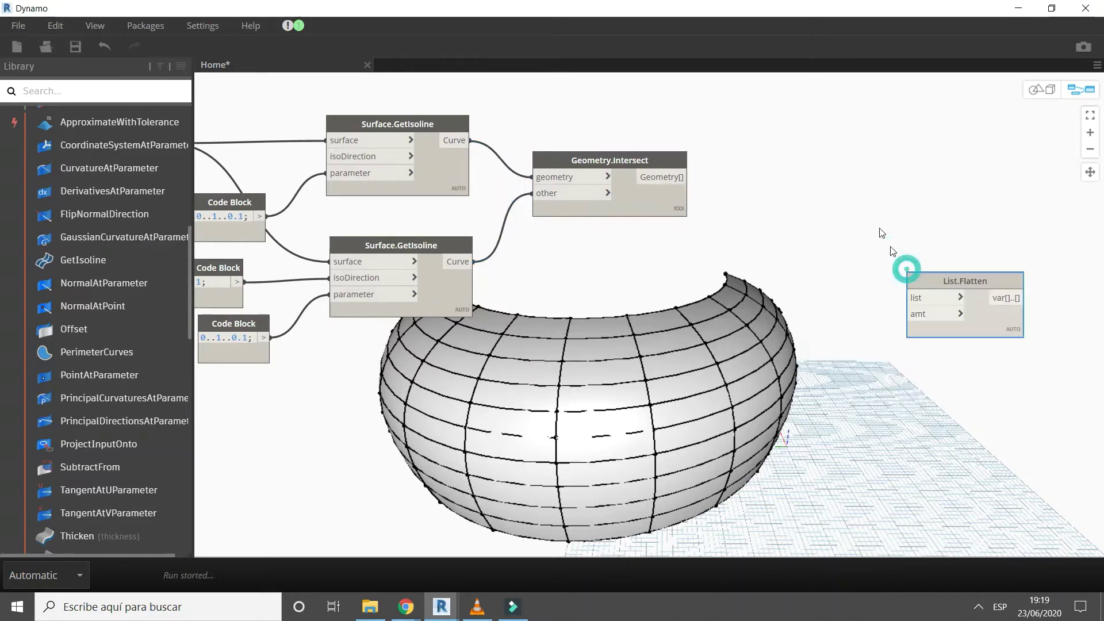
{"action": "left_click_drag", "start_coordinate": [916, 282], "coordinate": [761, 163]}
{"action": "left_click", "coordinate": [760, 169]}
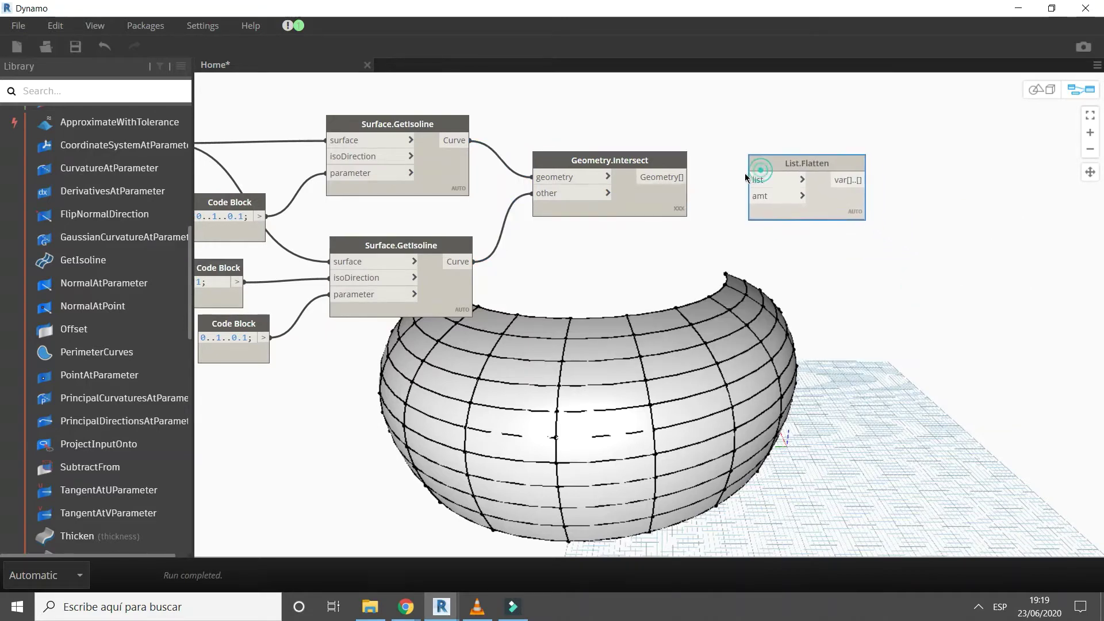
{"action": "left_click", "coordinate": [690, 178]}
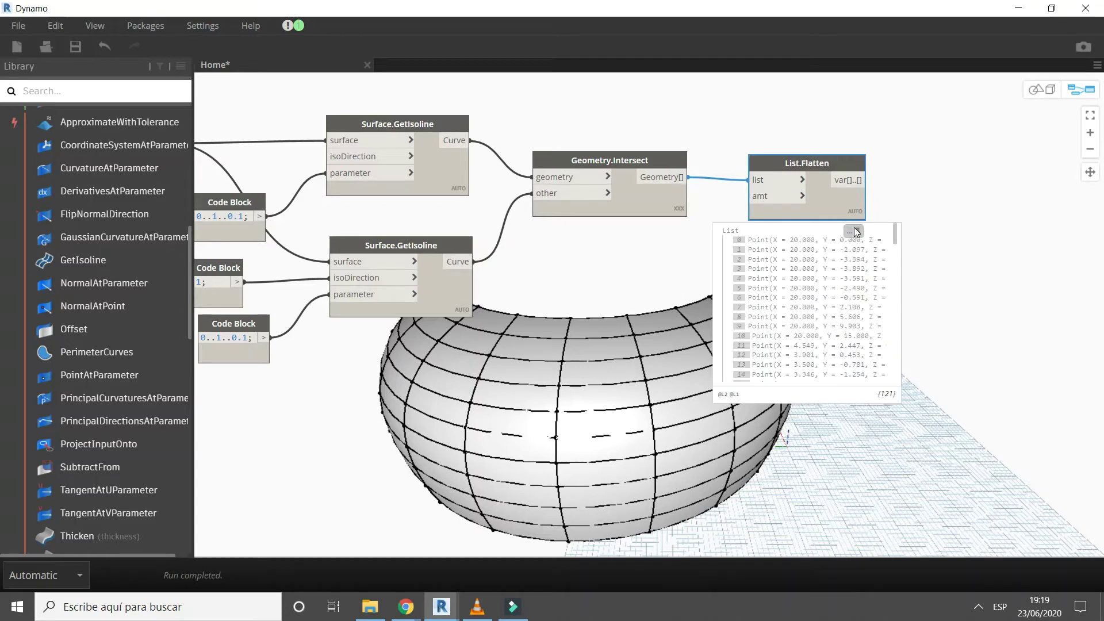
{"action": "right_click", "coordinate": [831, 204]}
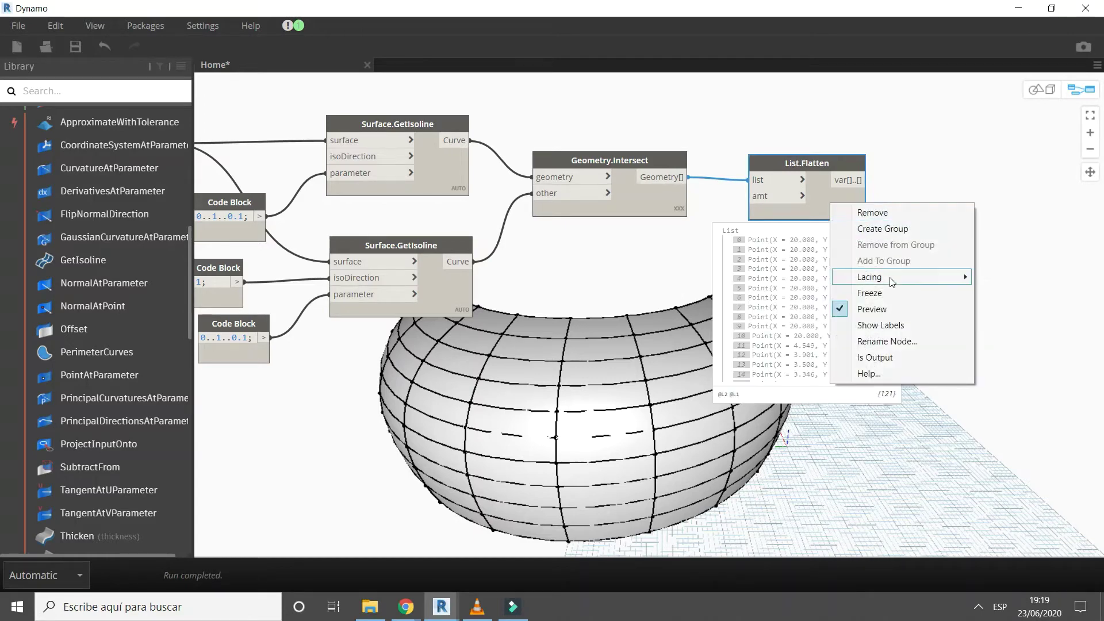
{"action": "left_click", "coordinate": [1059, 292]}
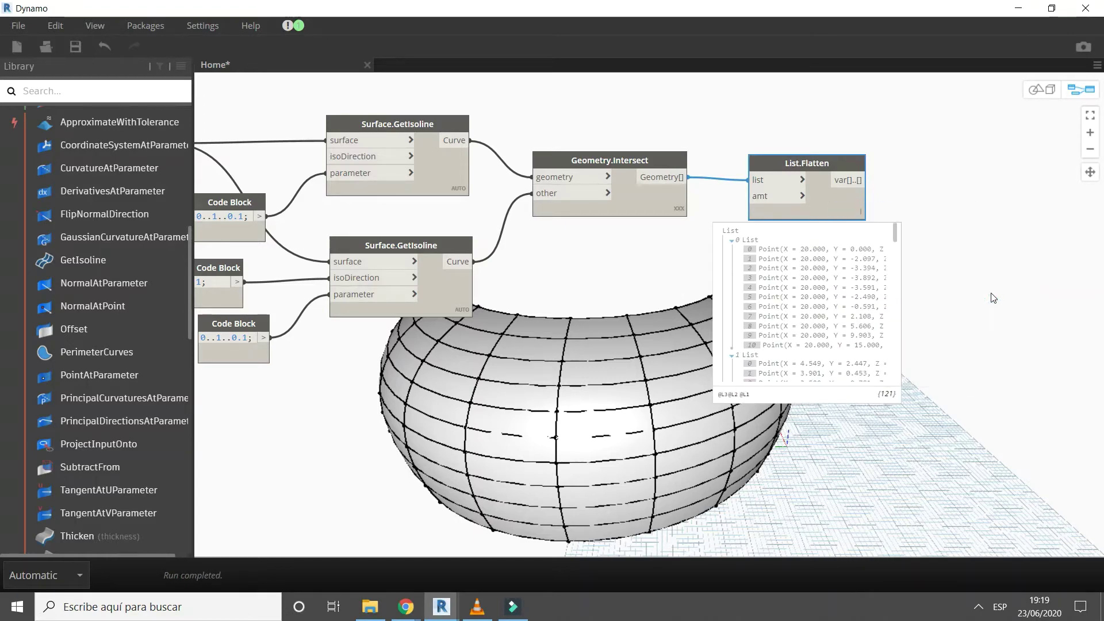
{"action": "left_click", "coordinate": [922, 229]}
- Add a PointGrid.ToQuadSets node to the right of List.Flatten
{"action": "middle_click_drag", "start_coordinate": [955, 209], "coordinate": [785, 215]}
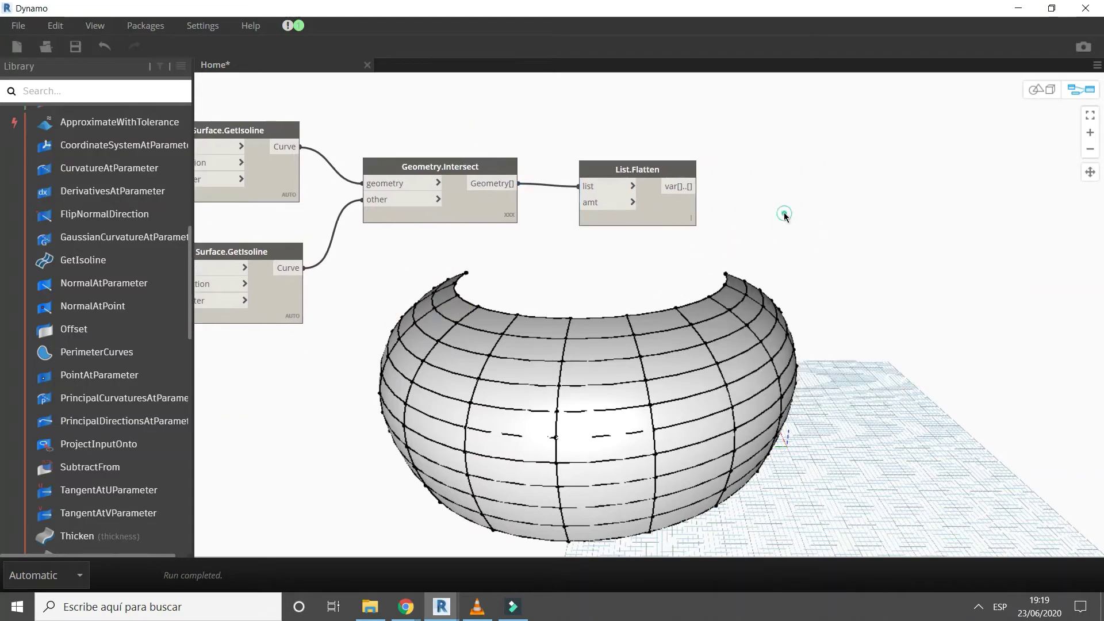
{"action": "right_click", "coordinate": [785, 216]}
{"action": "type", "text": "ua"}
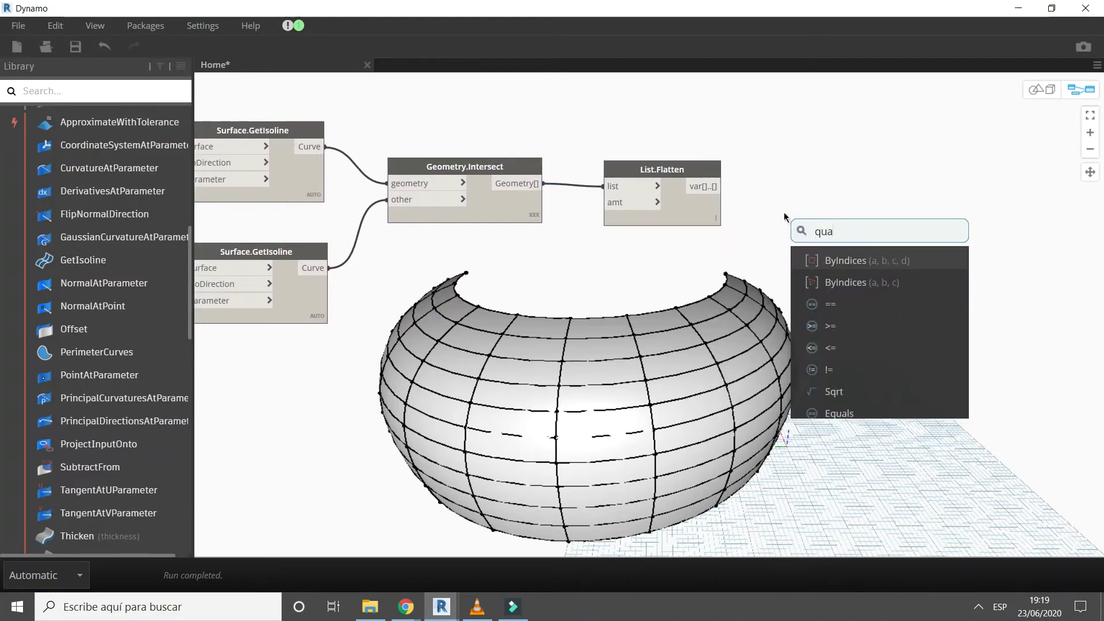
{"action": "type", "text": "d"}
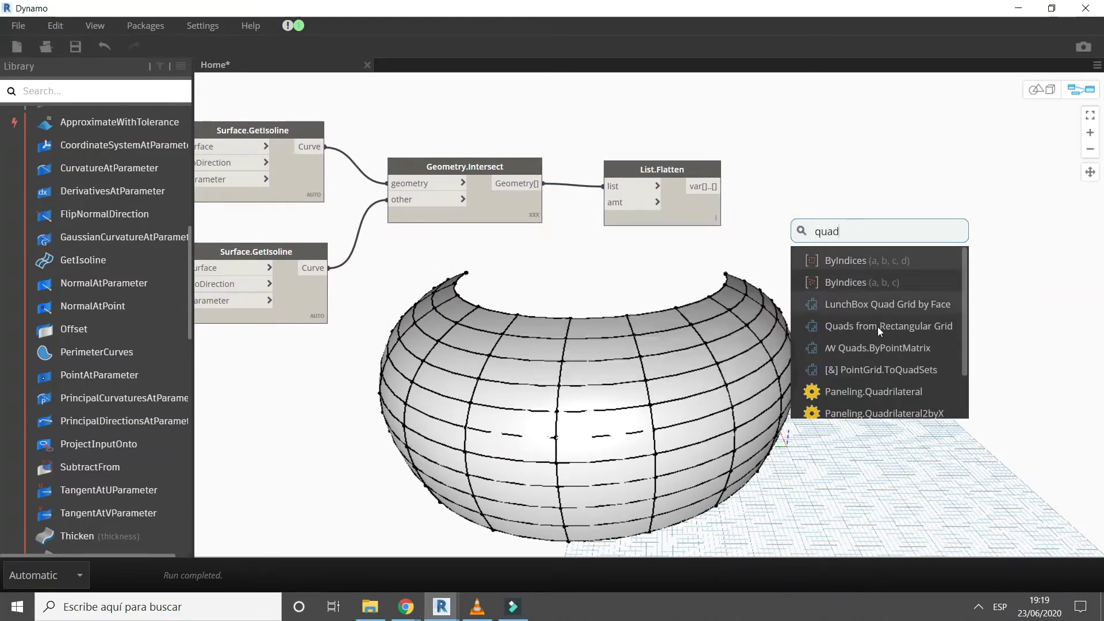
{"action": "left_click", "coordinate": [886, 369]}
{"action": "left_click_drag", "start_coordinate": [892, 372], "coordinate": [805, 172]}
{"action": "left_click", "coordinate": [804, 138]}
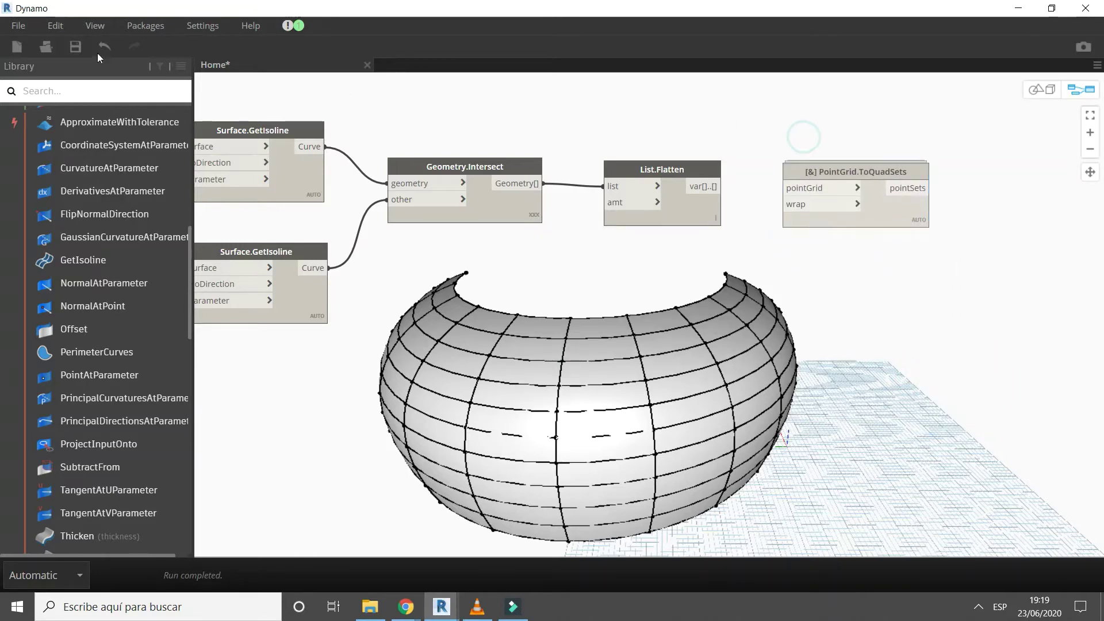
- Place a note reading 'BY AMPERSAND' above PointGrid.ToQuadSets
{"action": "left_click", "coordinate": [56, 25]}
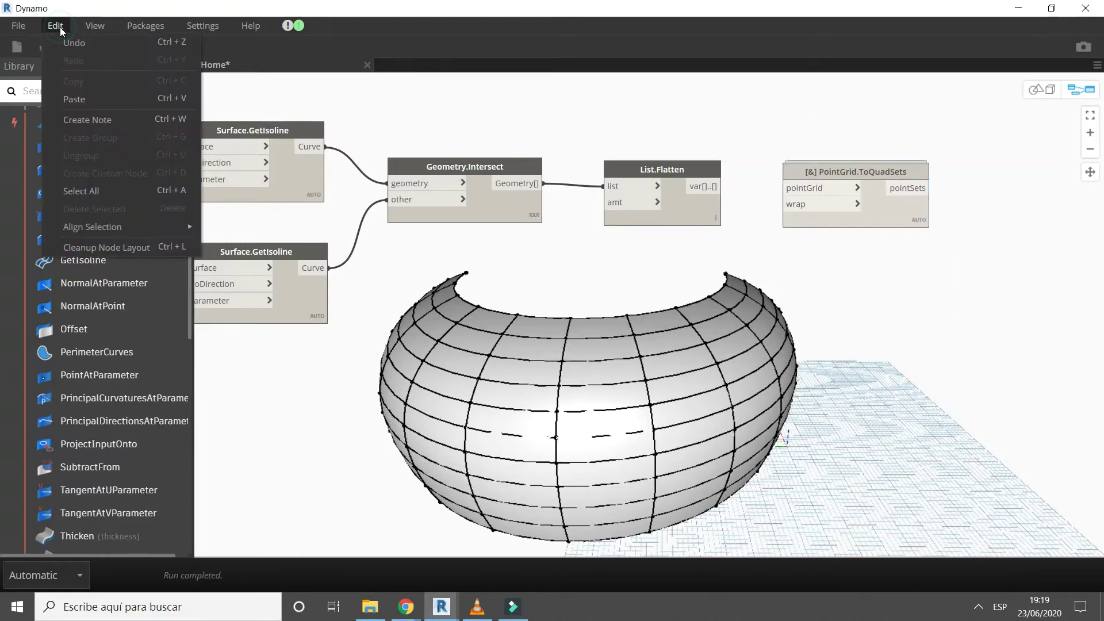
{"action": "left_click", "coordinate": [98, 118]}
{"action": "middle_click_drag", "start_coordinate": [748, 284], "coordinate": [687, 327]}
{"action": "left_click_drag", "start_coordinate": [618, 368], "coordinate": [739, 176]}
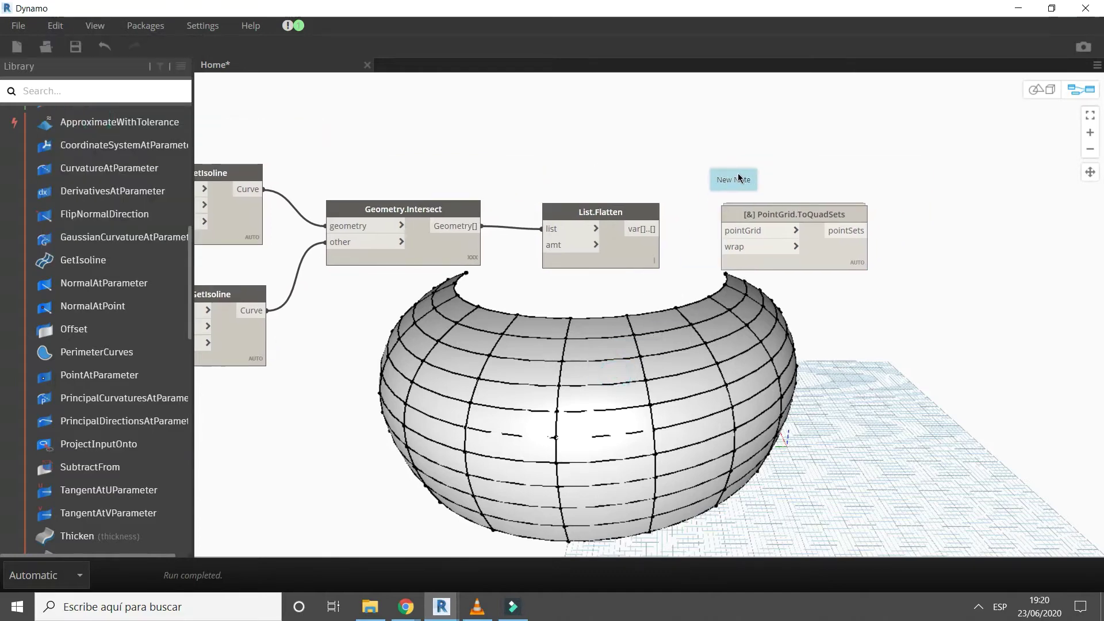
{"action": "double_click", "coordinate": [738, 167]}
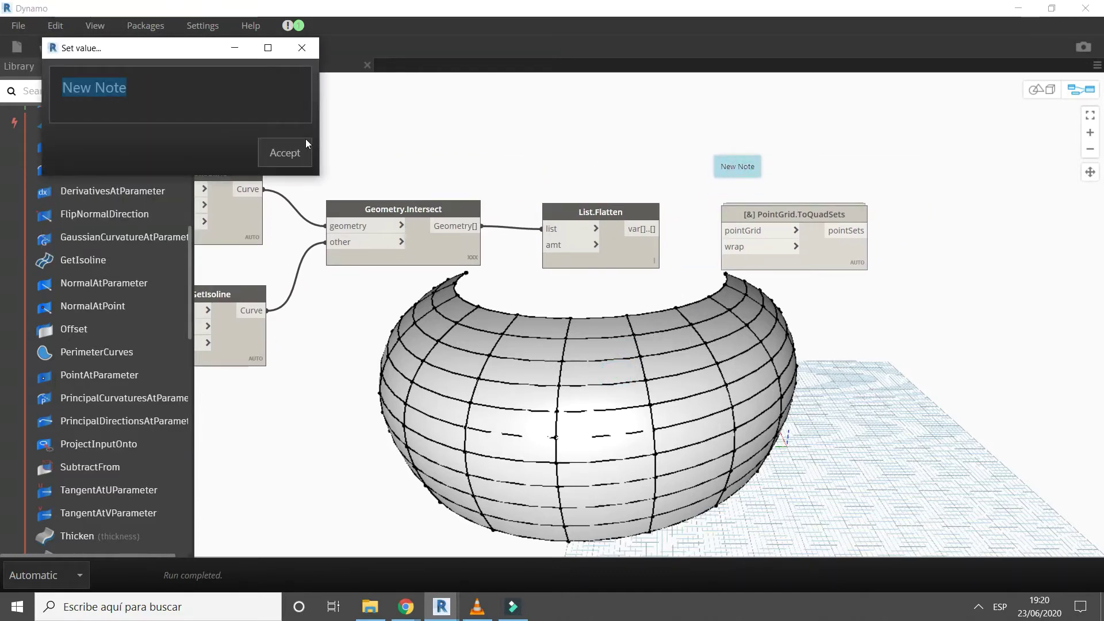
{"action": "type", "text": "am"}
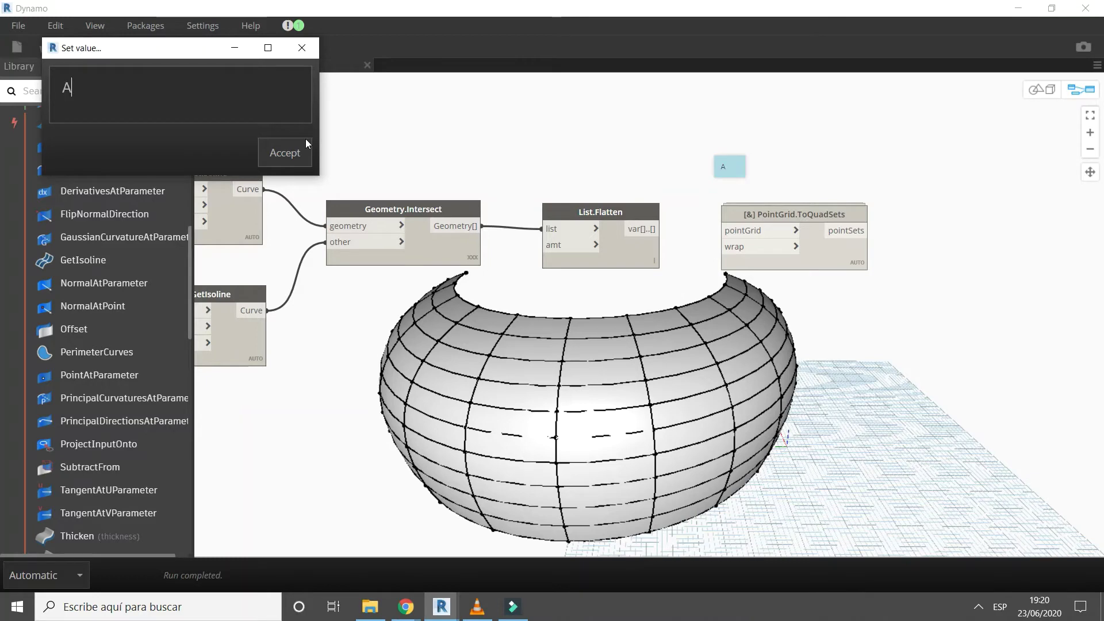
{"action": "key", "text": "BackSpace"}
{"action": "type", "text": "MPERS"}
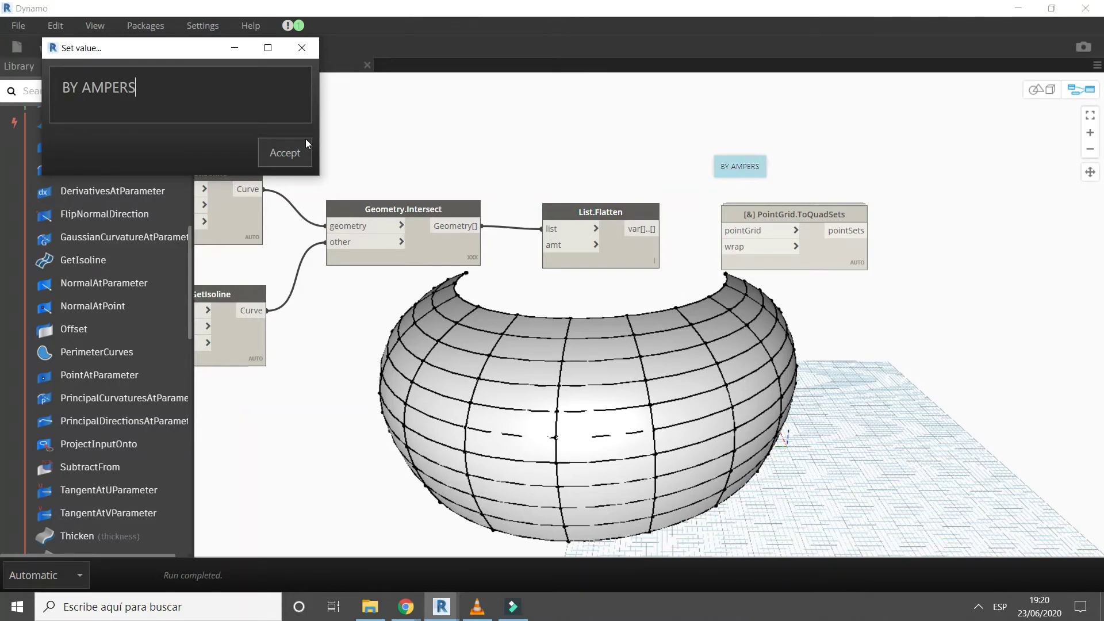
{"action": "type", "text": "AND"}
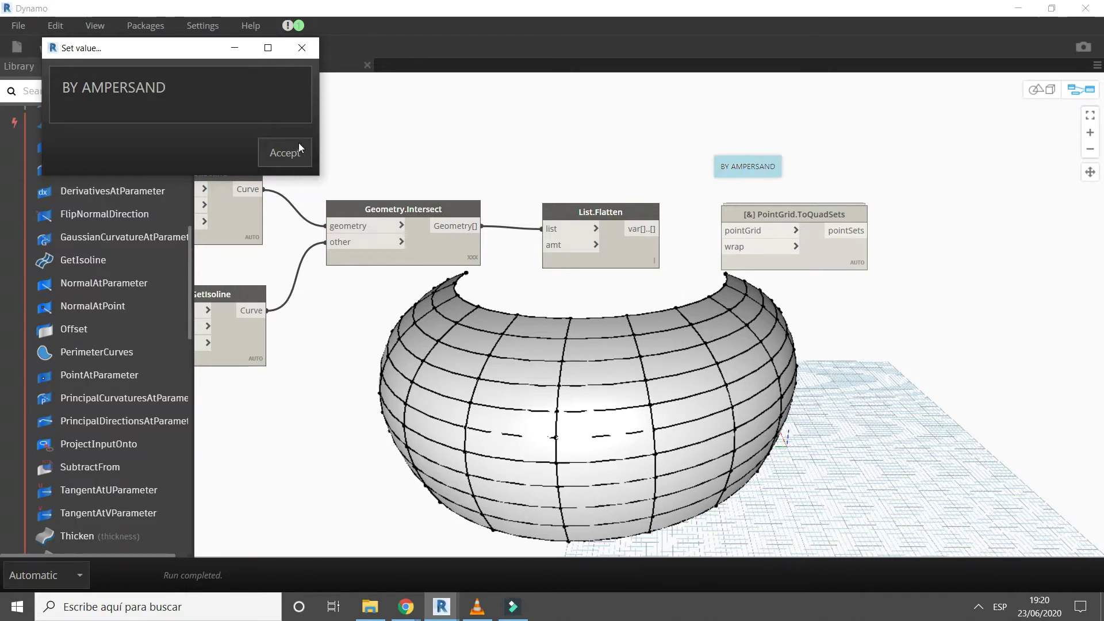
{"action": "left_click", "coordinate": [297, 148]}
{"action": "left_click_drag", "start_coordinate": [748, 166], "coordinate": [756, 171]}
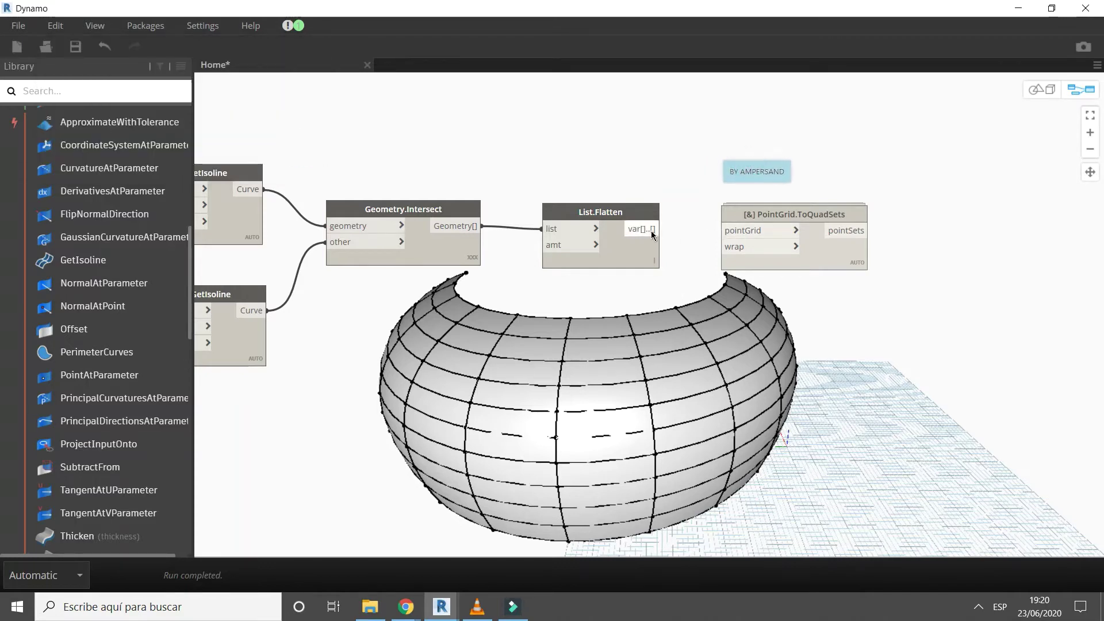
- Wire List.Flatten into pointGrid and add a PointList.VisualizePanels node fed by the quad point sets
{"action": "left_click_drag", "start_coordinate": [654, 229], "coordinate": [726, 230]}
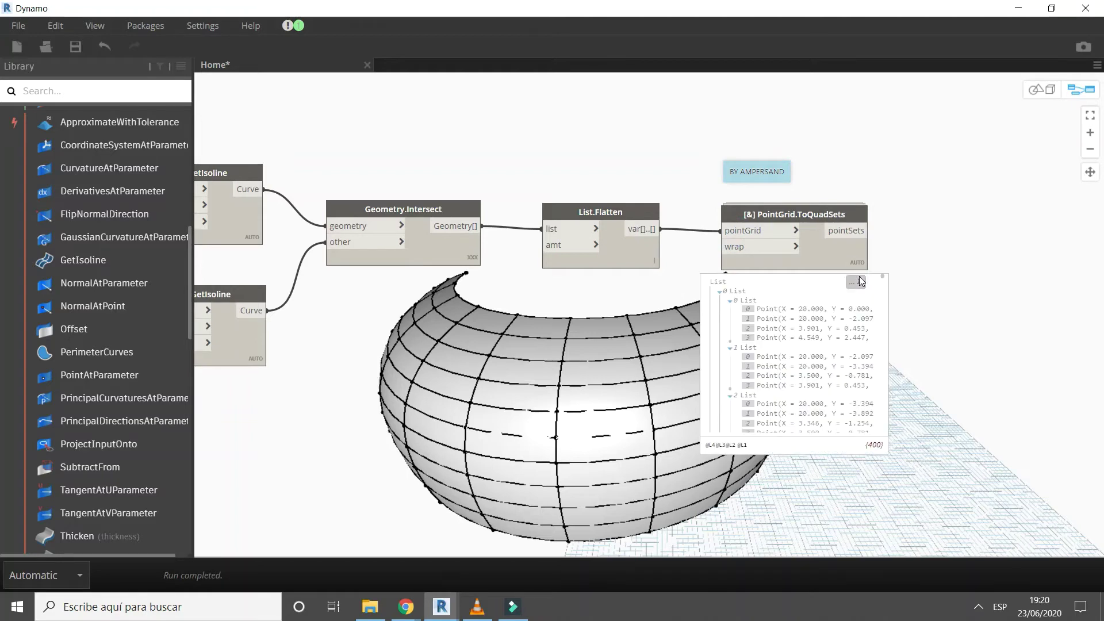
{"action": "middle_click_drag", "start_coordinate": [910, 274], "coordinate": [708, 272]}
{"action": "right_click", "coordinate": [771, 220]}
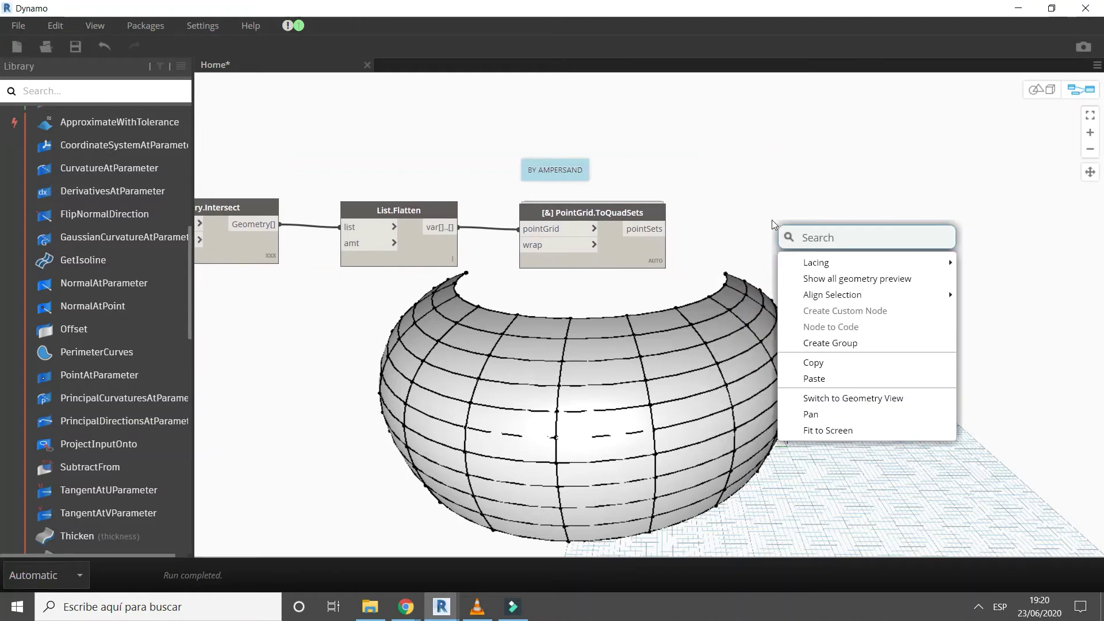
{"action": "type", "text": "poin"}
{"action": "key", "text": "BackSpace"}
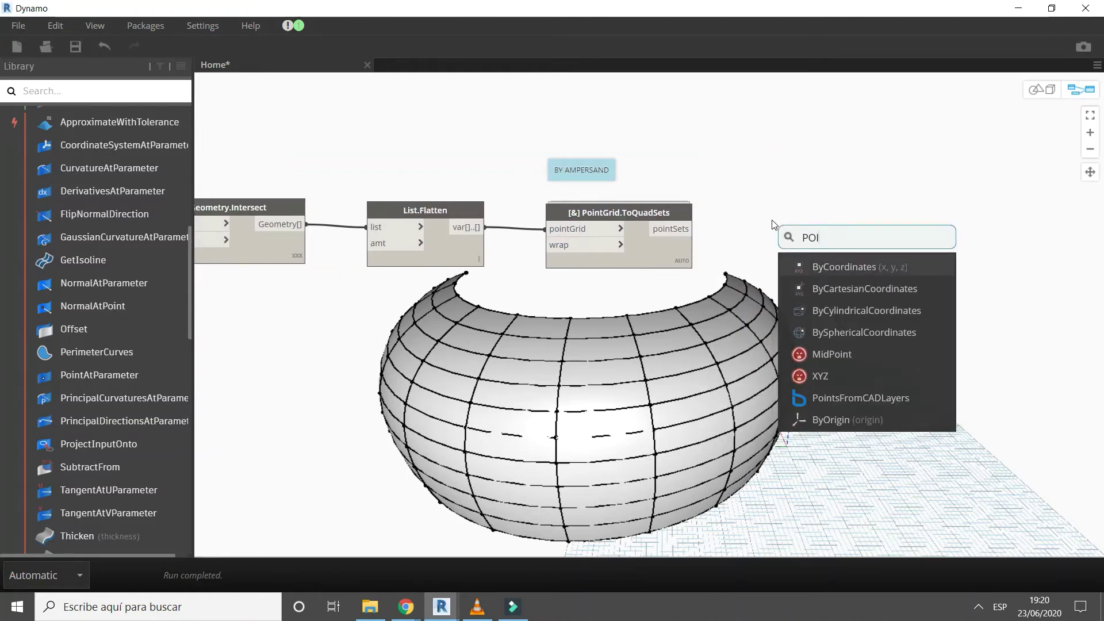
{"action": "key", "text": "BackSpace"}
{"action": "key", "text": "BackSpace"}
{"action": "key", "text": "BackSpace"}
{"action": "type", "text": "VI"}
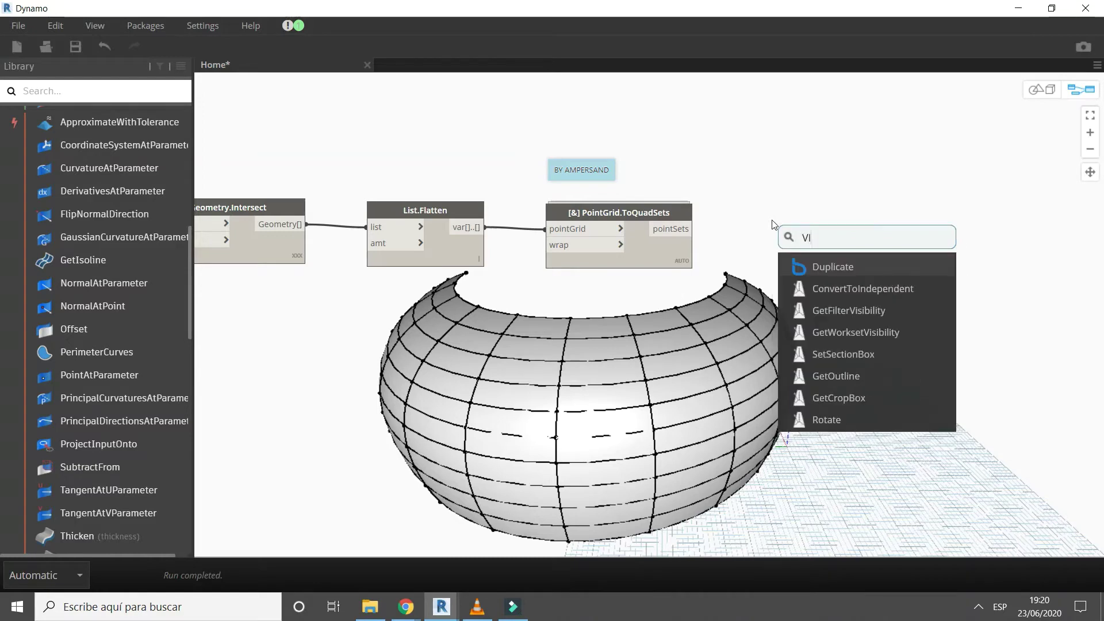
{"action": "type", "text": "SU"}
{"action": "left_click", "coordinate": [860, 267]}
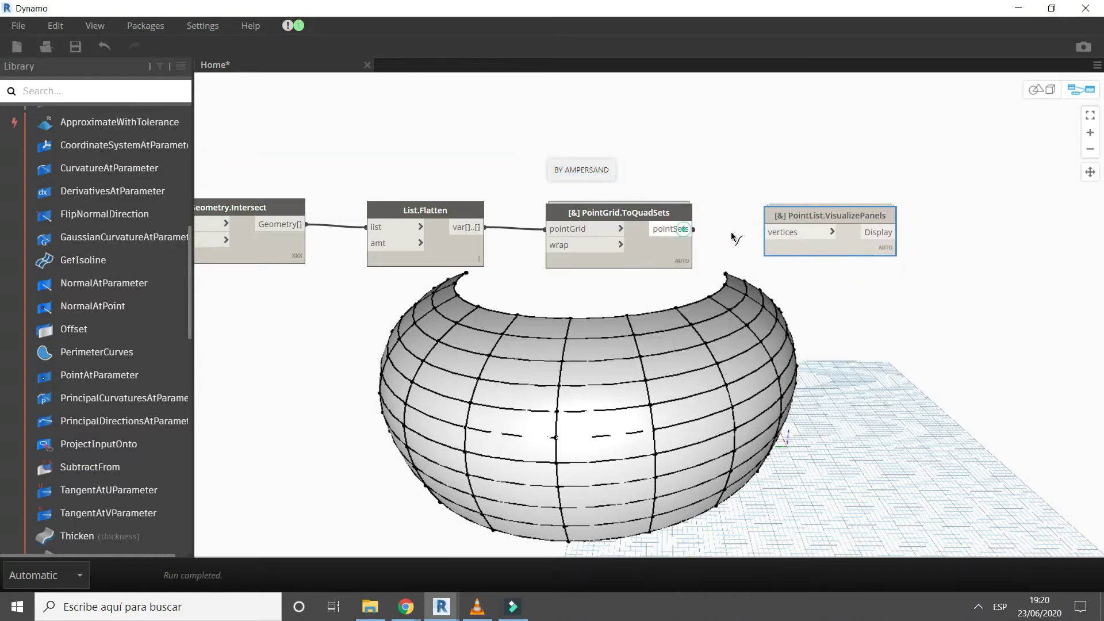
{"action": "left_click_drag", "start_coordinate": [693, 228], "coordinate": [765, 232]}
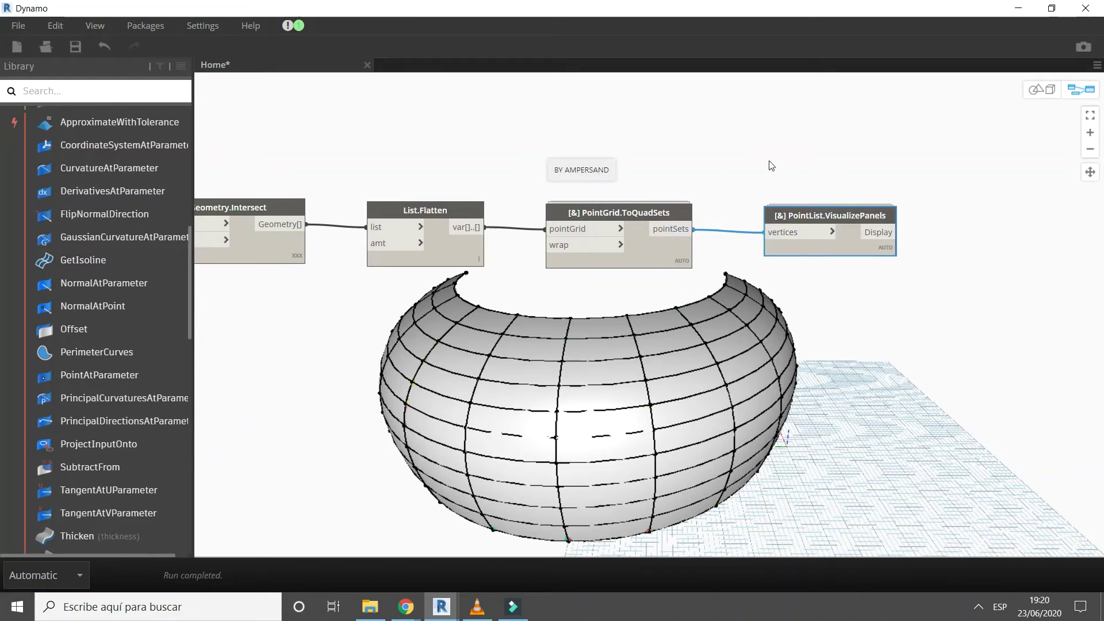
- Add a 'BY AMPERSAND' note above PointList.VisualizePanels
{"action": "left_click", "coordinate": [60, 29]}
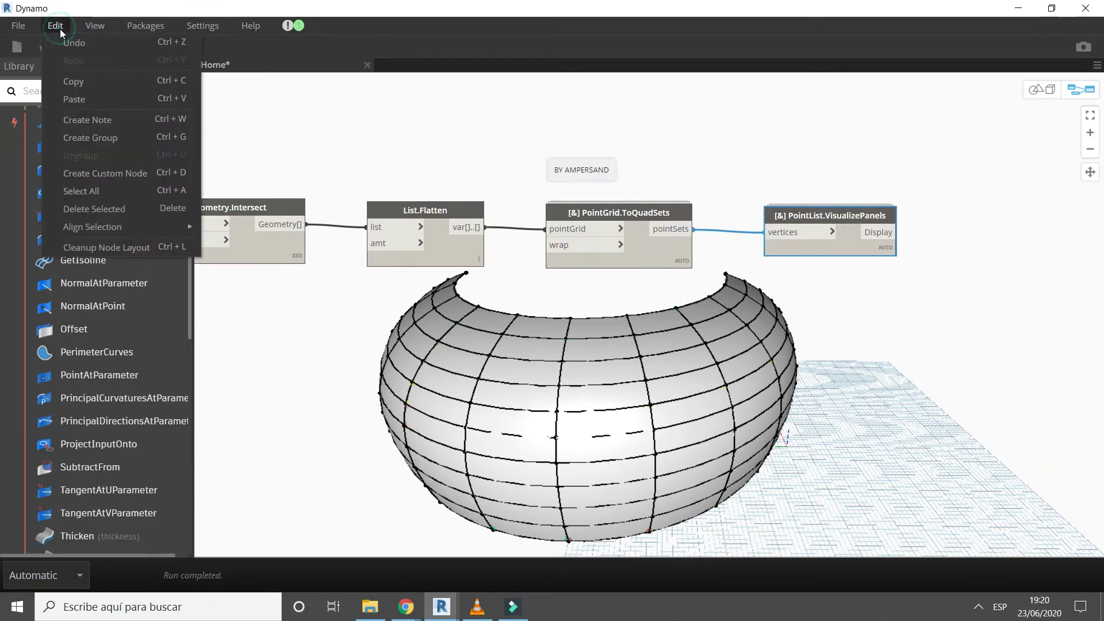
{"action": "left_click", "coordinate": [95, 119]}
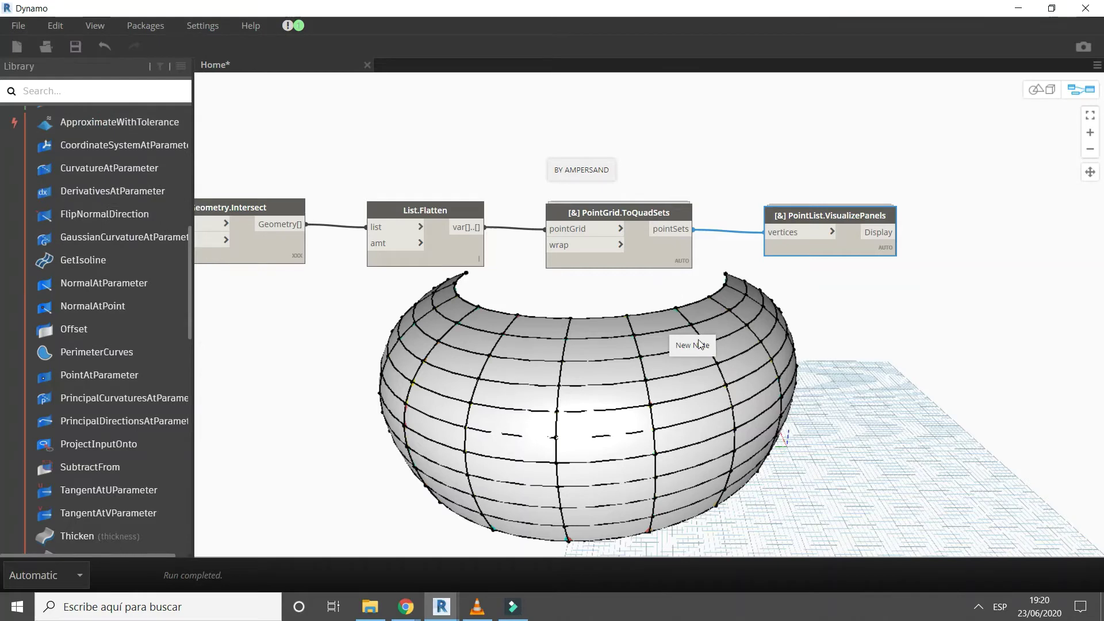
{"action": "double_click", "coordinate": [699, 345]}
{"action": "type", "text": "BY"}
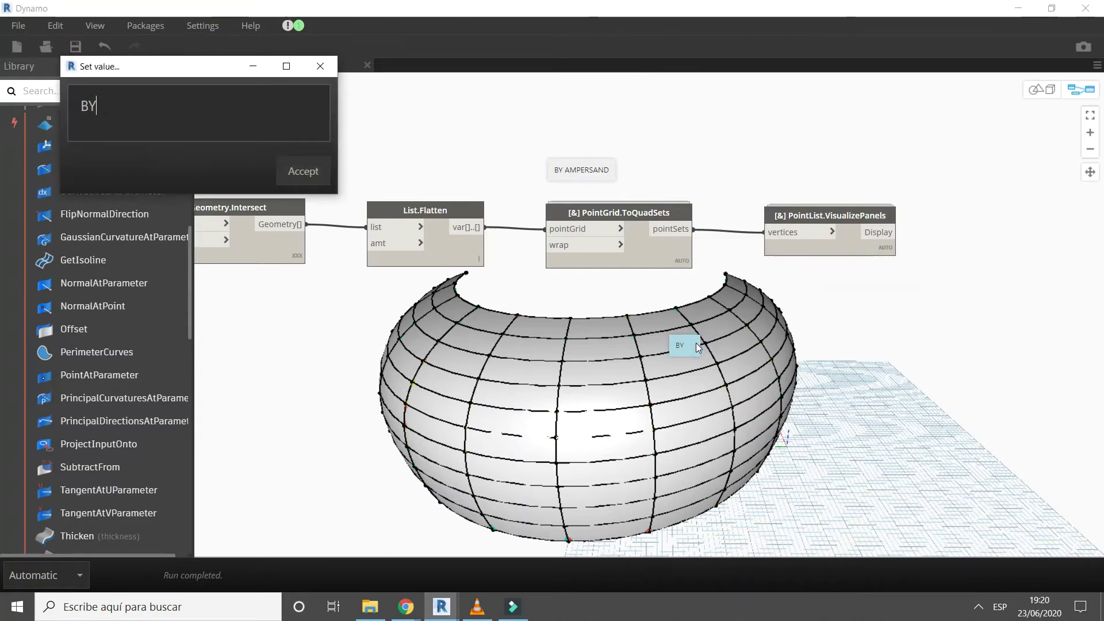
{"action": "type", "text": " AMPERSAND"}
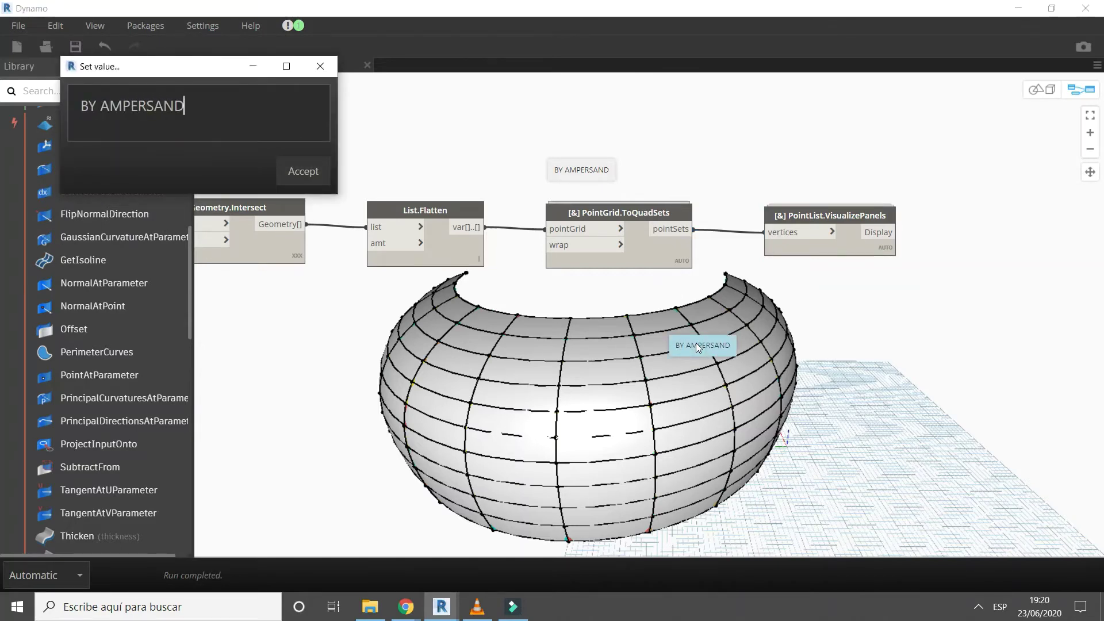
{"action": "left_click", "coordinate": [322, 171]}
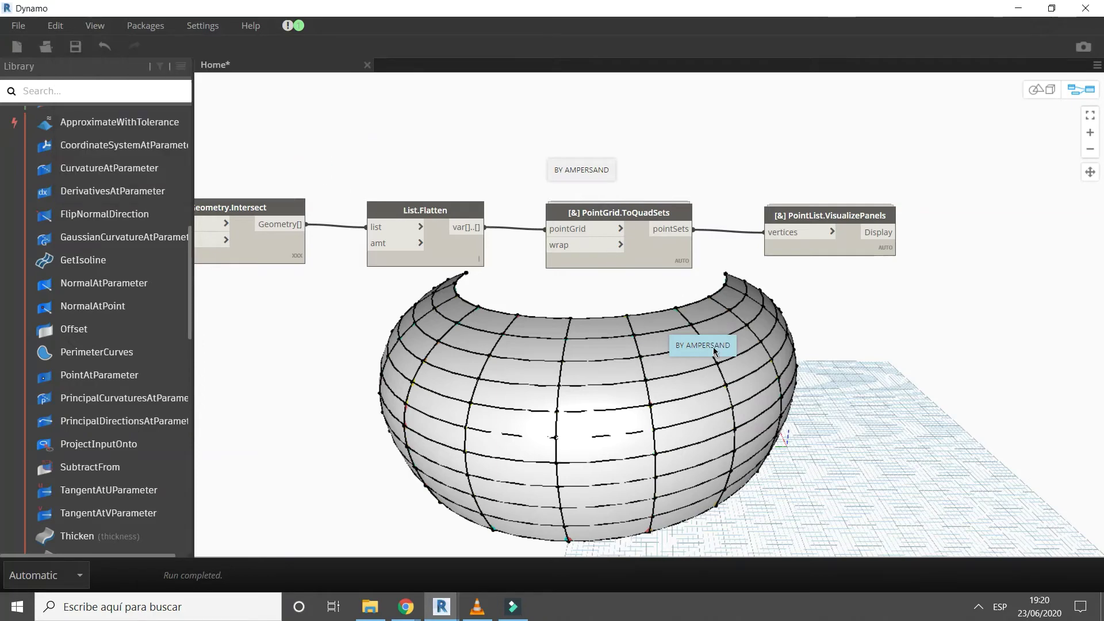
{"action": "left_click_drag", "start_coordinate": [712, 347], "coordinate": [815, 171]}
- Select all graph nodes and hide their geometry previews
{"action": "scroll", "coordinate": [925, 176], "scroll_direction": "down", "scroll_amount": 5}
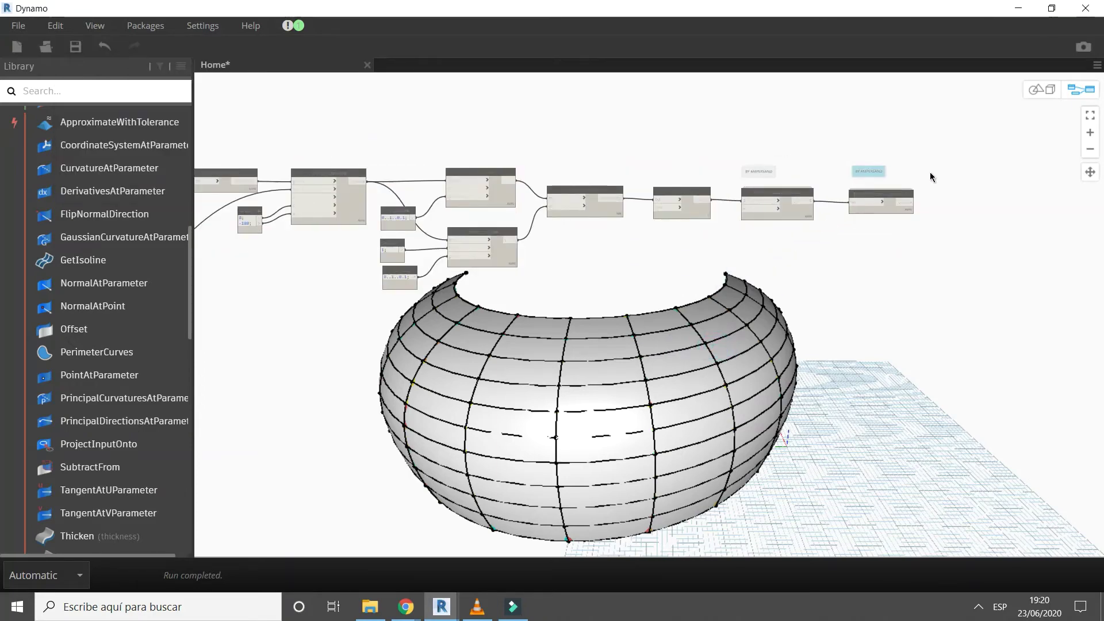
{"action": "scroll", "coordinate": [899, 202], "scroll_direction": "down", "scroll_amount": 2}
{"action": "left_click_drag", "start_coordinate": [843, 244], "coordinate": [355, 137]}
{"action": "right_click", "coordinate": [359, 127]}
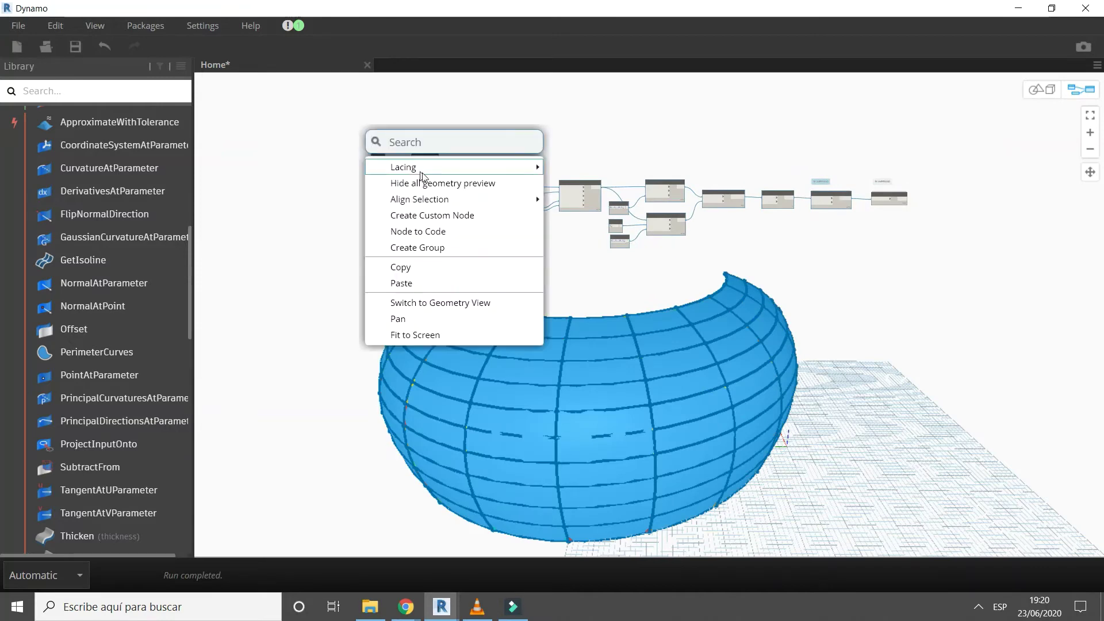
{"action": "left_click", "coordinate": [423, 180]}
{"action": "left_click", "coordinate": [617, 146]}
- Orbit the background preview to view the multicoloured quad panels
{"action": "middle_click_drag", "start_coordinate": [713, 289], "coordinate": [720, 229]}
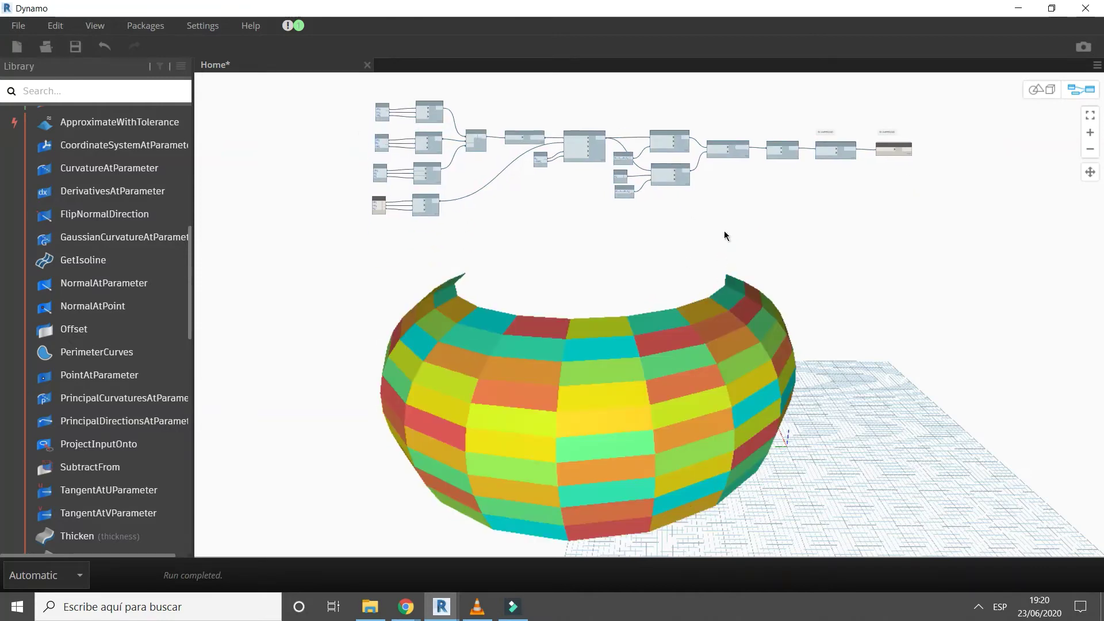
{"action": "mouse_move", "coordinate": [799, 274]}
{"action": "right_mouse_down"}
{"action": "mouse_move", "coordinate": [698, 370]}
{"action": "mouse_move", "coordinate": [858, 335]}
{"action": "mouse_move", "coordinate": [831, 372]}
{"action": "mouse_move", "coordinate": [759, 377]}
{"action": "mouse_move", "coordinate": [616, 325]}
{"action": "mouse_move", "coordinate": [545, 328]}
{"action": "mouse_move", "coordinate": [535, 305]}
{"action": "mouse_move", "coordinate": [730, 316]}
{"action": "mouse_move", "coordinate": [761, 330]}
{"action": "right_mouse_up"}
{"action": "left_click", "coordinate": [1052, 87]}
- Add AdaptiveComponent.ByPoints from Revit > Elements > AdaptiveComponent and place it beside PointGrid.ToQuadSets
{"action": "scroll", "coordinate": [957, 95], "scroll_direction": "up", "scroll_amount": 3}
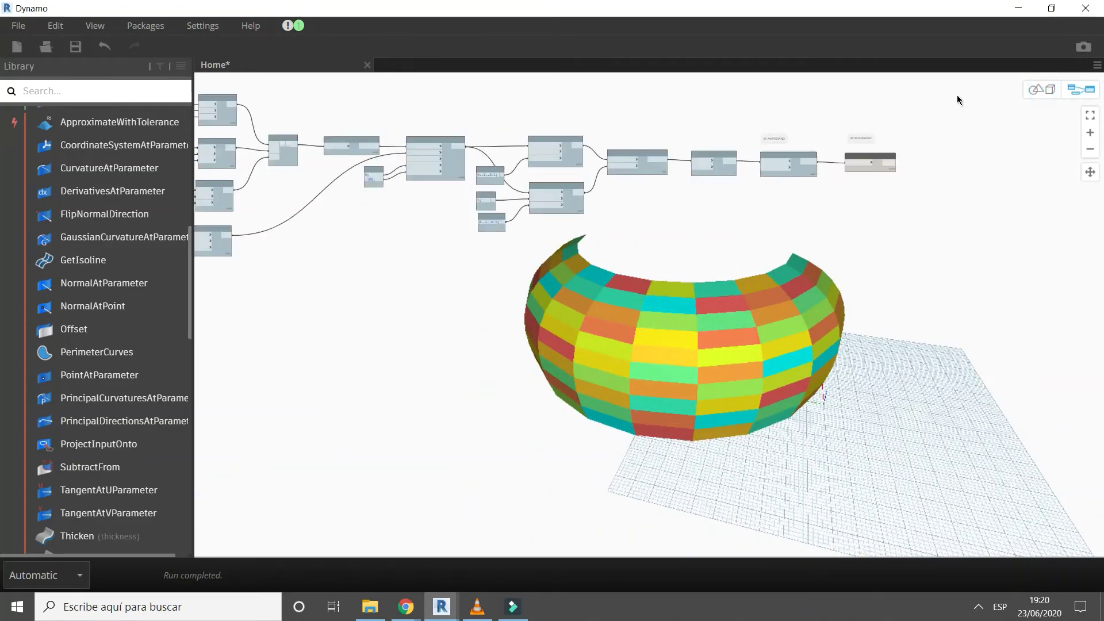
{"action": "scroll", "coordinate": [910, 126], "scroll_direction": "up", "scroll_amount": 3}
{"action": "scroll", "coordinate": [909, 143], "scroll_direction": "up", "scroll_amount": 2}
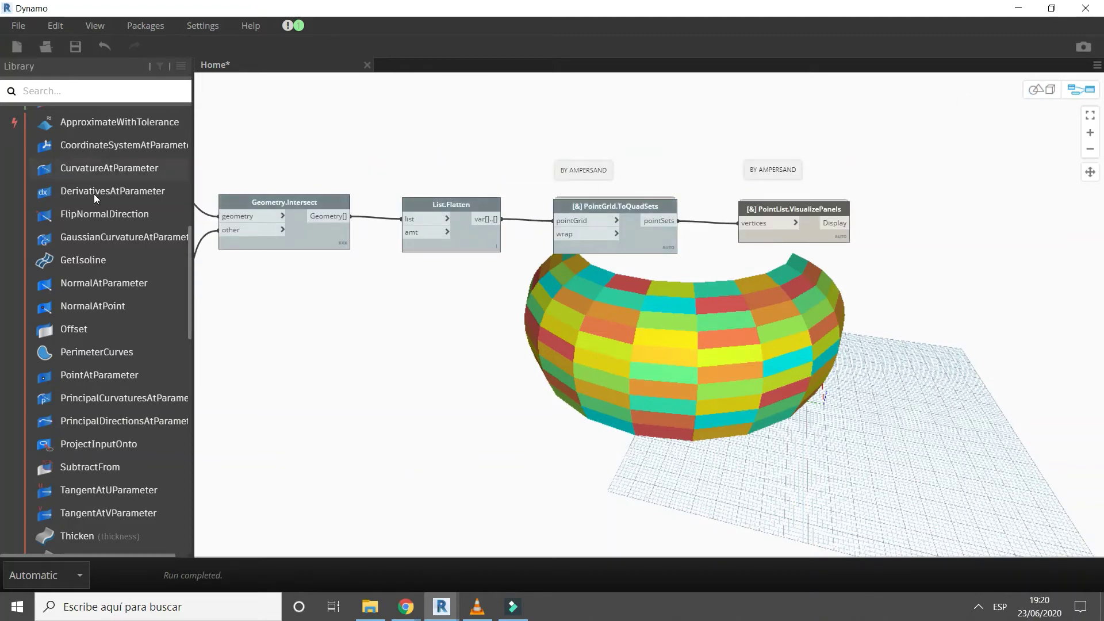
{"action": "scroll", "coordinate": [103, 190], "scroll_direction": "up", "scroll_amount": 10}
{"action": "scroll", "coordinate": [107, 175], "scroll_direction": "up", "scroll_amount": 1}
{"action": "left_click", "coordinate": [102, 167]}
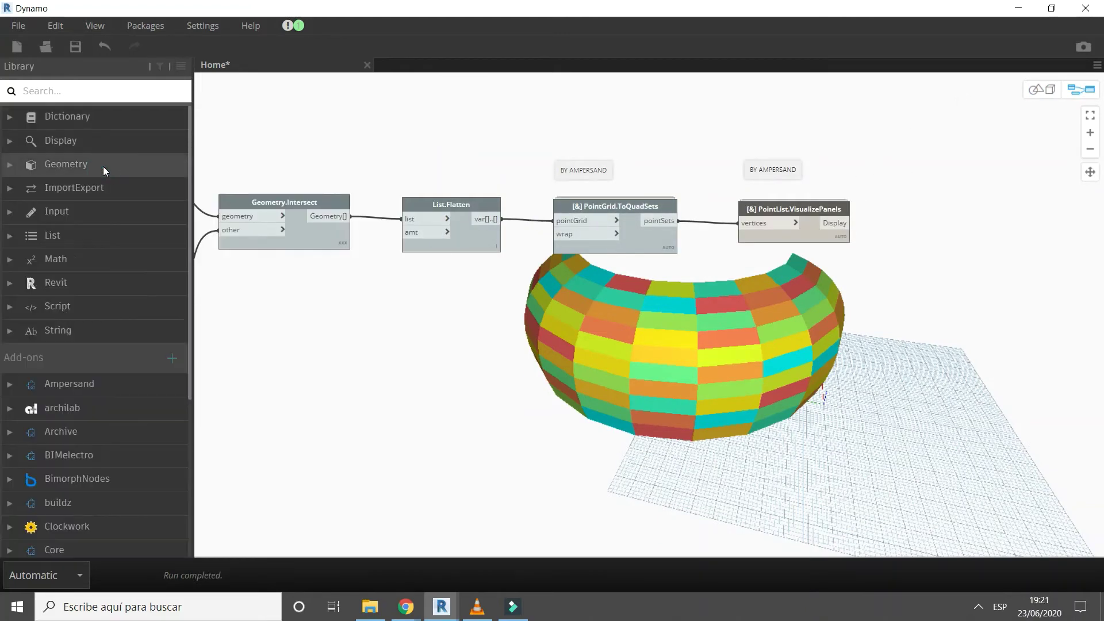
{"action": "scroll", "coordinate": [111, 402], "scroll_direction": "down", "scroll_amount": 5}
{"action": "scroll", "coordinate": [109, 443], "scroll_direction": "up", "scroll_amount": 3}
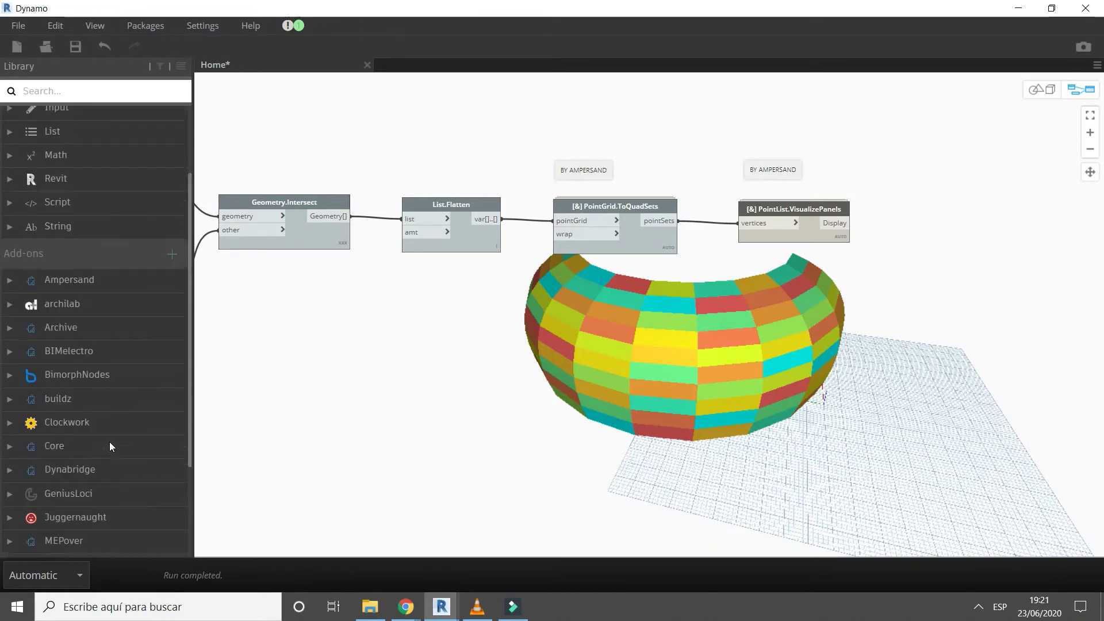
{"action": "scroll", "coordinate": [109, 443], "scroll_direction": "up", "scroll_amount": 2}
{"action": "left_click", "coordinate": [88, 287]}
{"action": "left_click", "coordinate": [91, 354]}
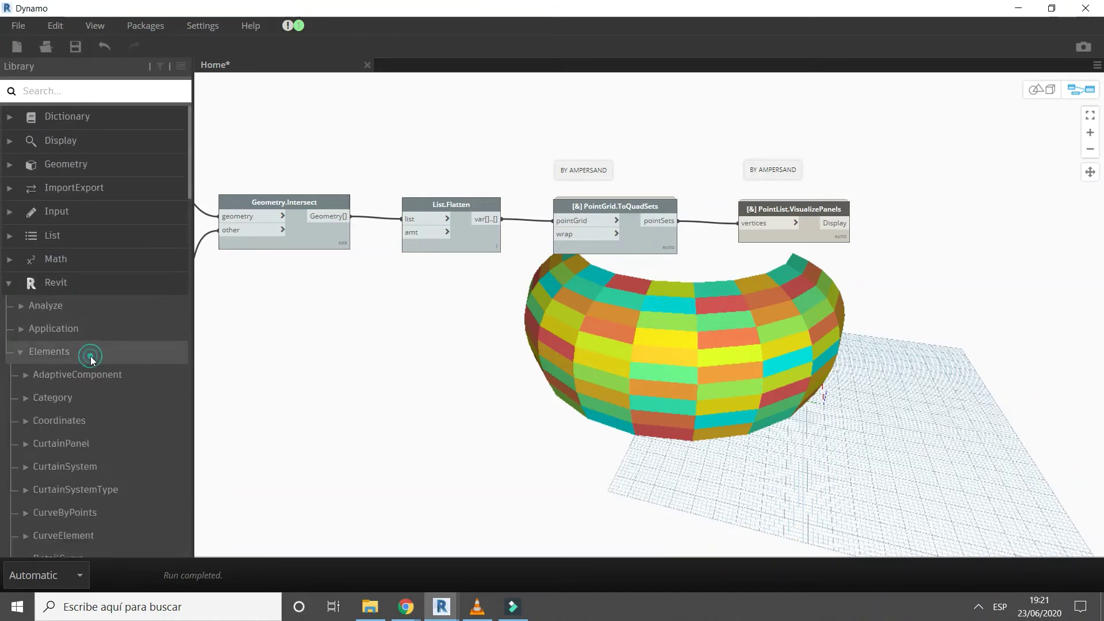
{"action": "left_click", "coordinate": [98, 375]}
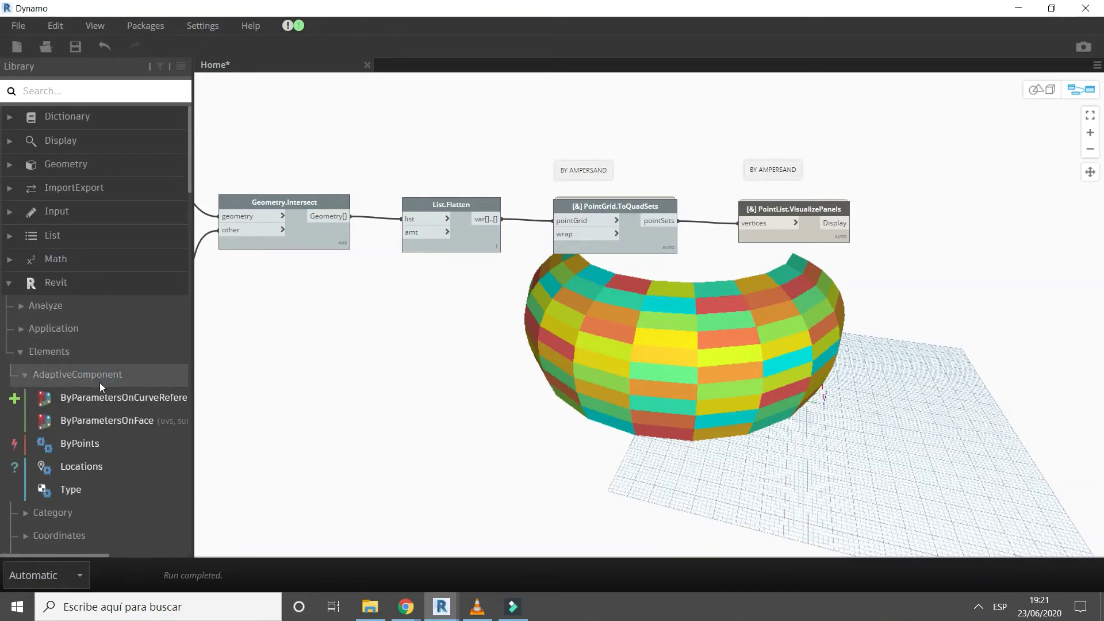
{"action": "left_click", "coordinate": [80, 444]}
{"action": "scroll", "coordinate": [719, 385], "scroll_direction": "up", "scroll_amount": 1}
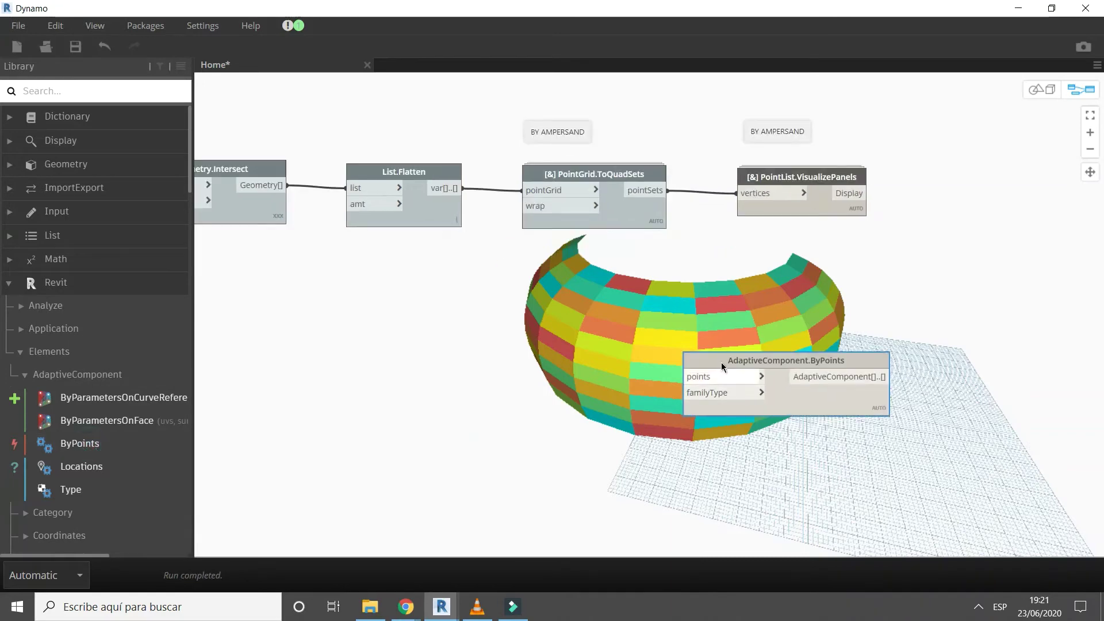
{"action": "left_click_drag", "start_coordinate": [697, 371], "coordinate": [740, 310]}
- Wire pointSets into the ByPoints points input and add a Family Types node beside it
{"action": "left_click", "coordinate": [740, 310]}
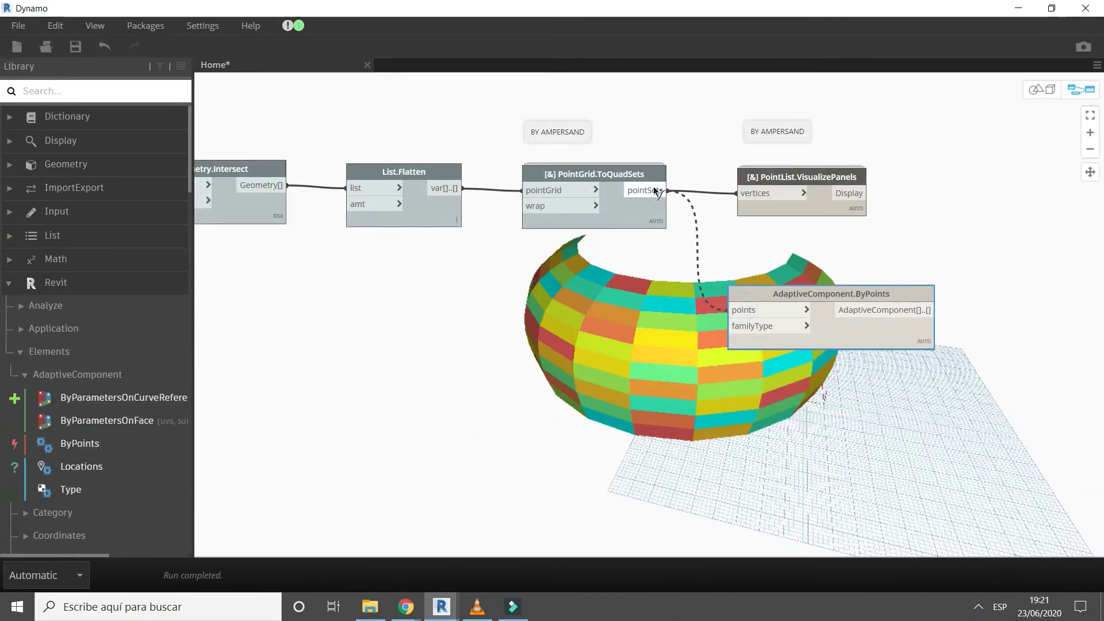
{"action": "left_click", "coordinate": [667, 191]}
{"action": "right_click", "coordinate": [463, 392]}
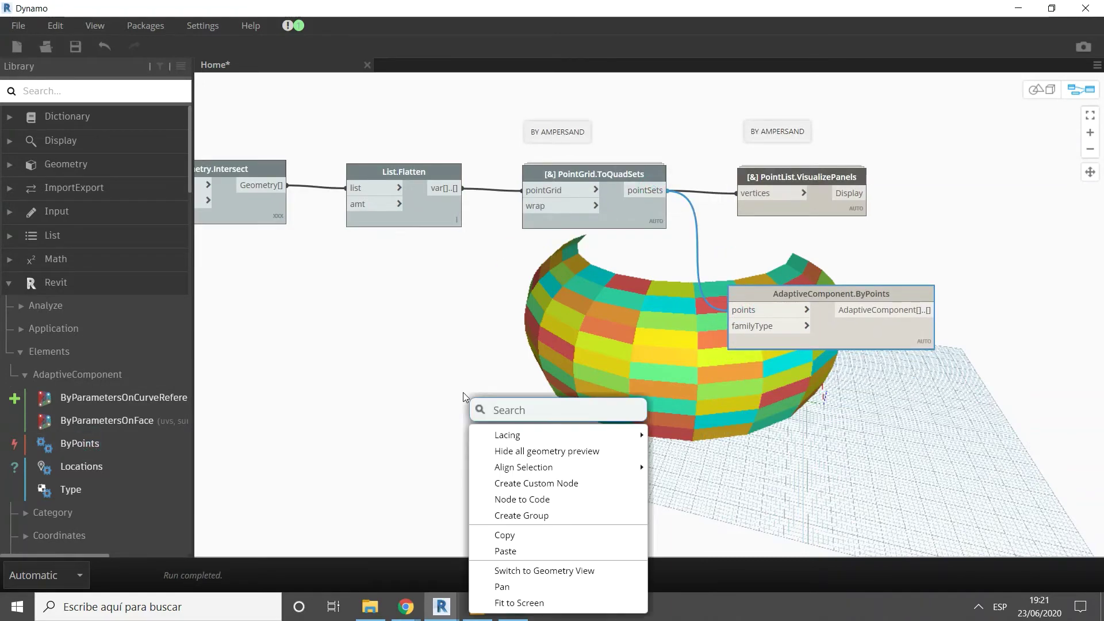
{"action": "type", "text": "SELEC"}
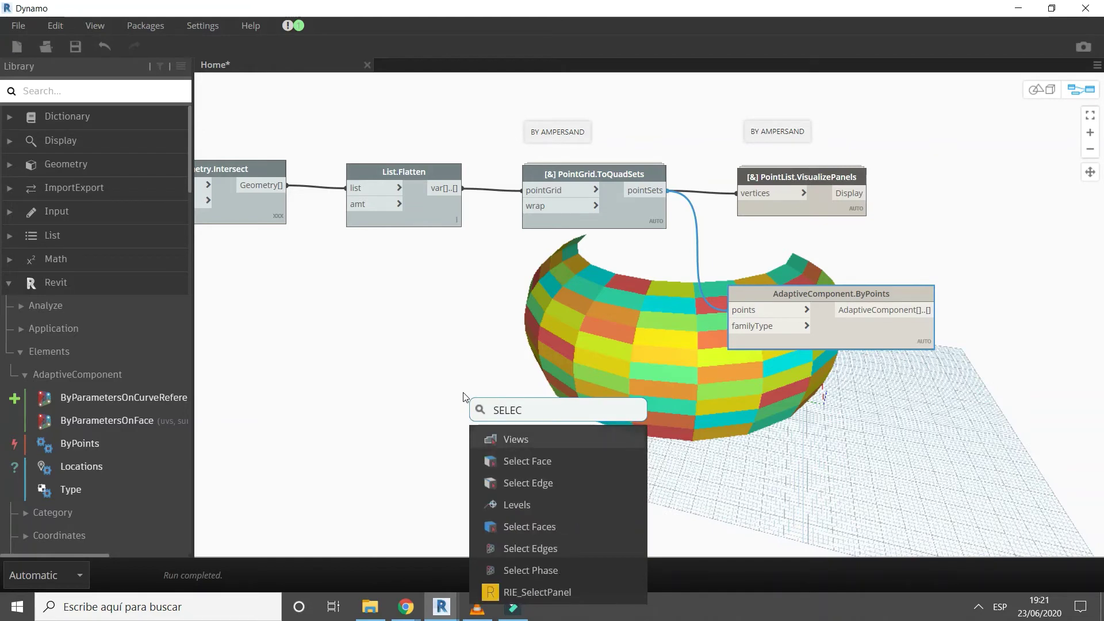
{"action": "type", "text": "T"}
{"action": "key", "text": "BackSpace"}
{"action": "key", "text": "BackSpace"}
{"action": "key", "text": "BackSpace"}
{"action": "key", "text": "BackSpace"}
{"action": "key", "text": "BackSpace"}
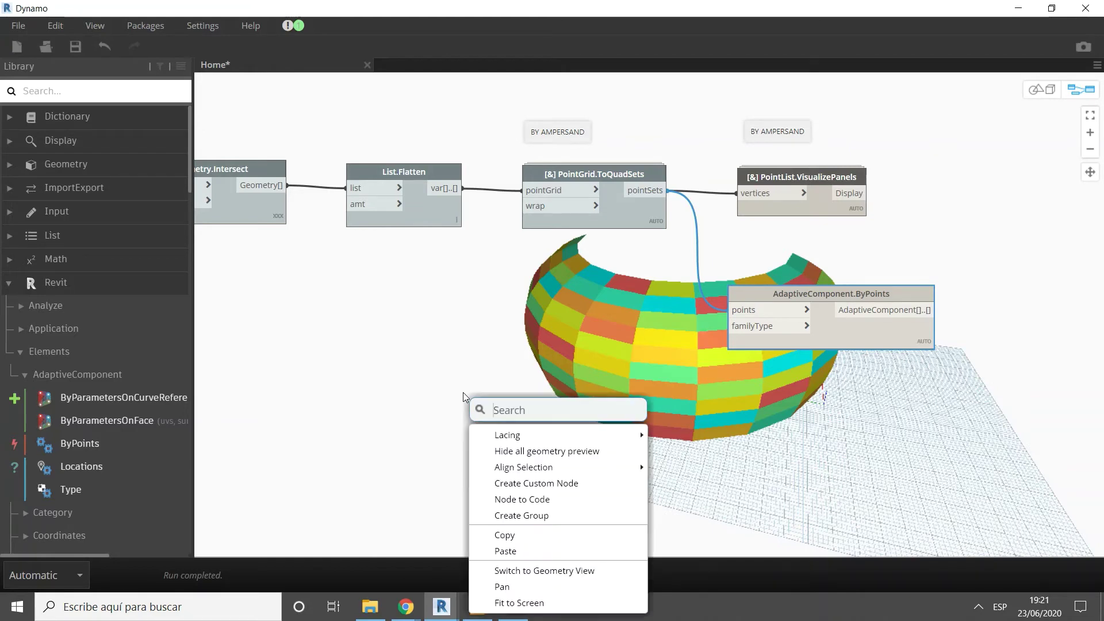
{"action": "type", "text": "FAMIL"}
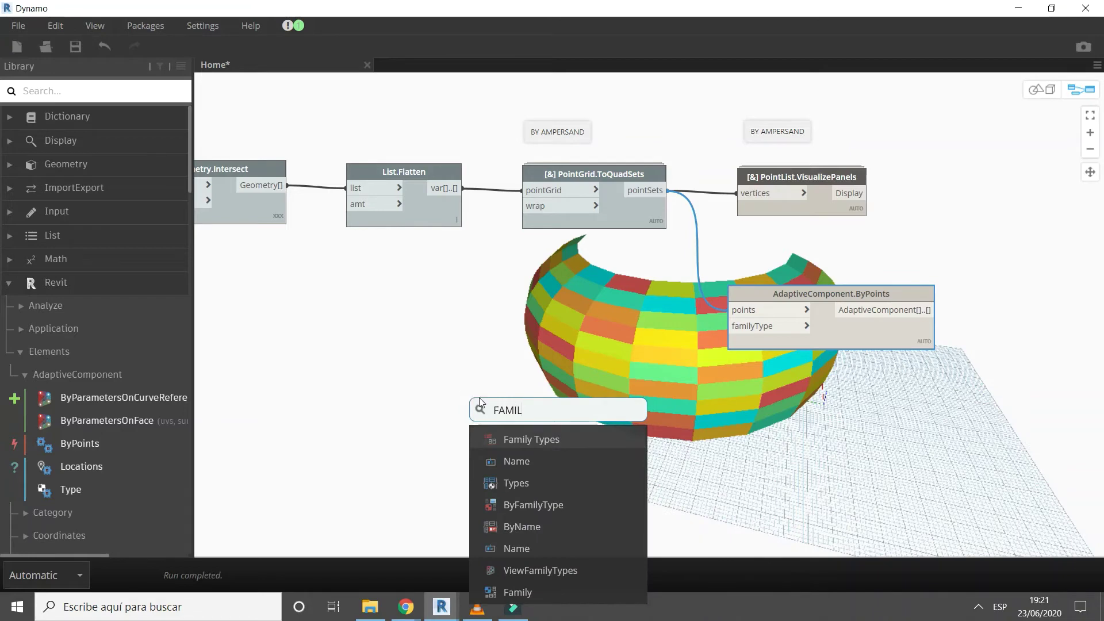
{"action": "left_click", "coordinate": [537, 441]}
{"action": "left_click_drag", "start_coordinate": [611, 454], "coordinate": [603, 323]}
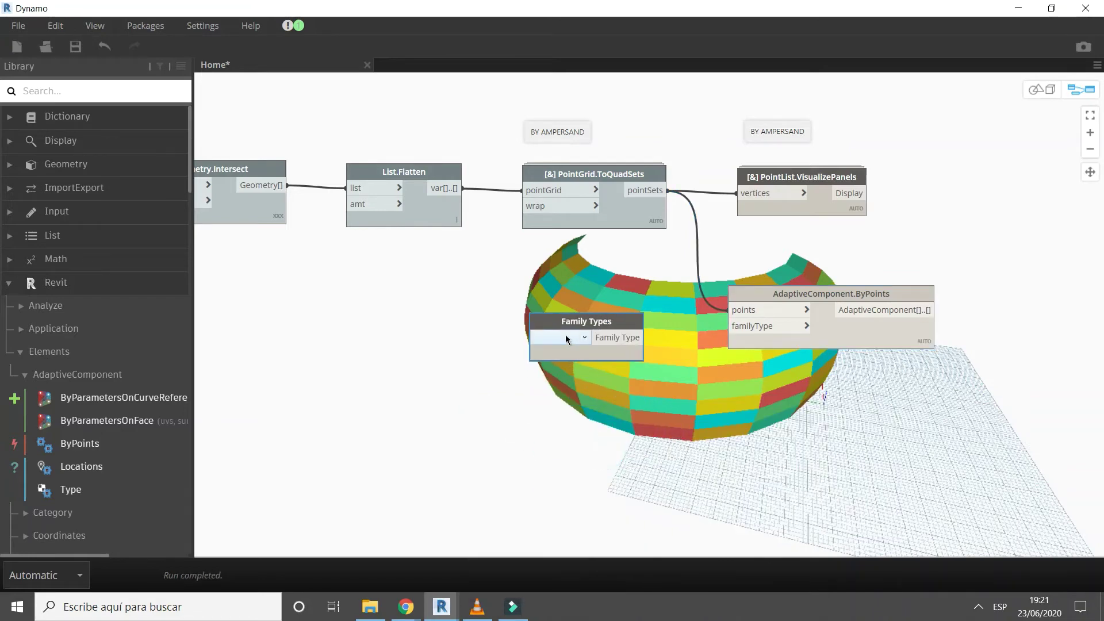
- Set Family Types to Panel 4p:Opaque and wire it into familyType
{"action": "left_click", "coordinate": [566, 338]}
{"action": "scroll", "coordinate": [592, 371], "scroll_direction": "down", "scroll_amount": 3}
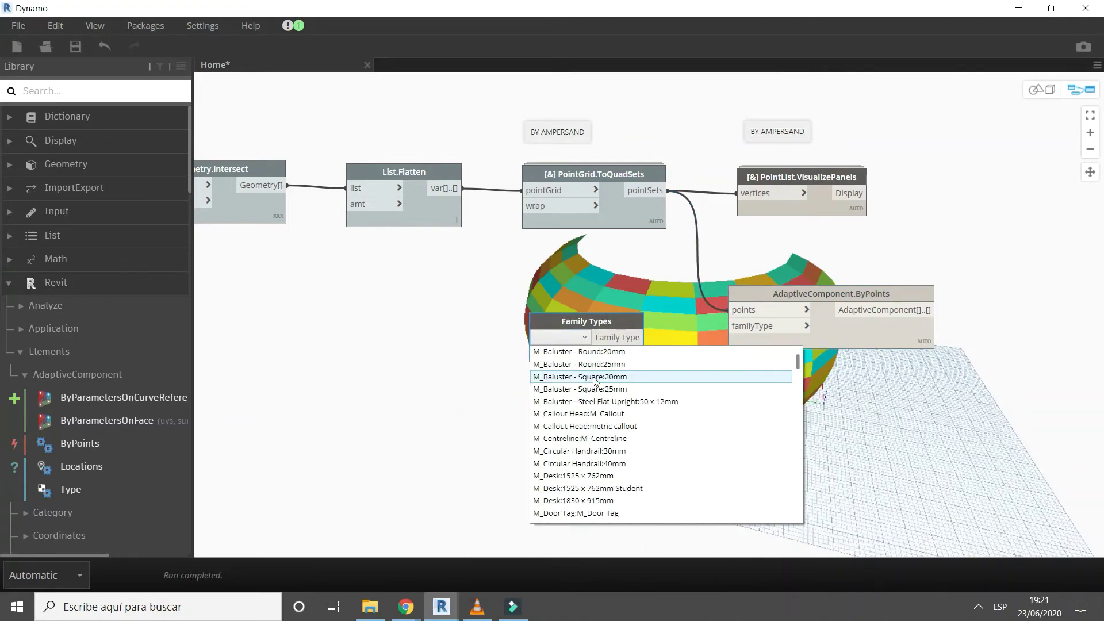
{"action": "scroll", "coordinate": [595, 380], "scroll_direction": "down", "scroll_amount": 5}
{"action": "scroll", "coordinate": [595, 381], "scroll_direction": "down", "scroll_amount": 2}
{"action": "scroll", "coordinate": [595, 380], "scroll_direction": "down", "scroll_amount": 3}
{"action": "scroll", "coordinate": [595, 381], "scroll_direction": "down", "scroll_amount": 5}
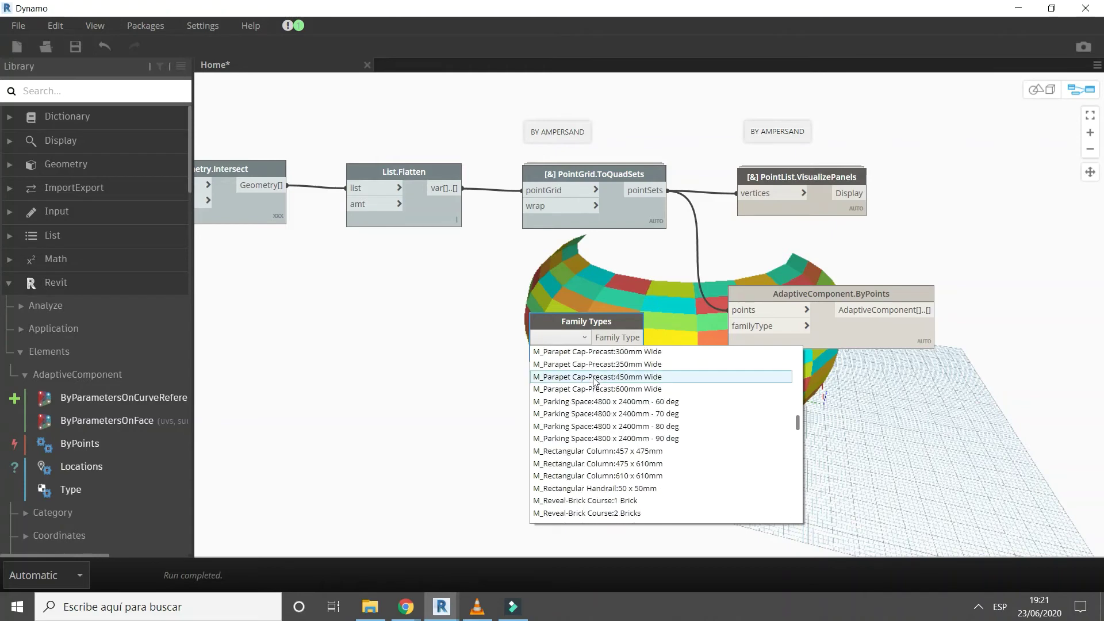
{"action": "scroll", "coordinate": [595, 380], "scroll_direction": "down", "scroll_amount": 5}
{"action": "scroll", "coordinate": [595, 381], "scroll_direction": "down", "scroll_amount": 5}
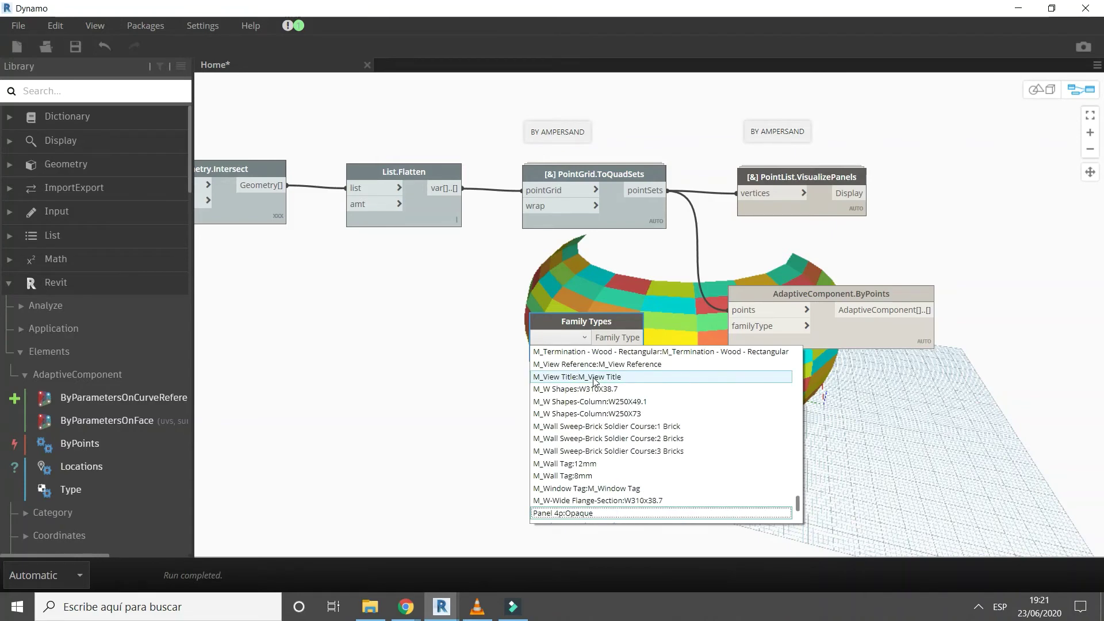
{"action": "left_click", "coordinate": [598, 512]}
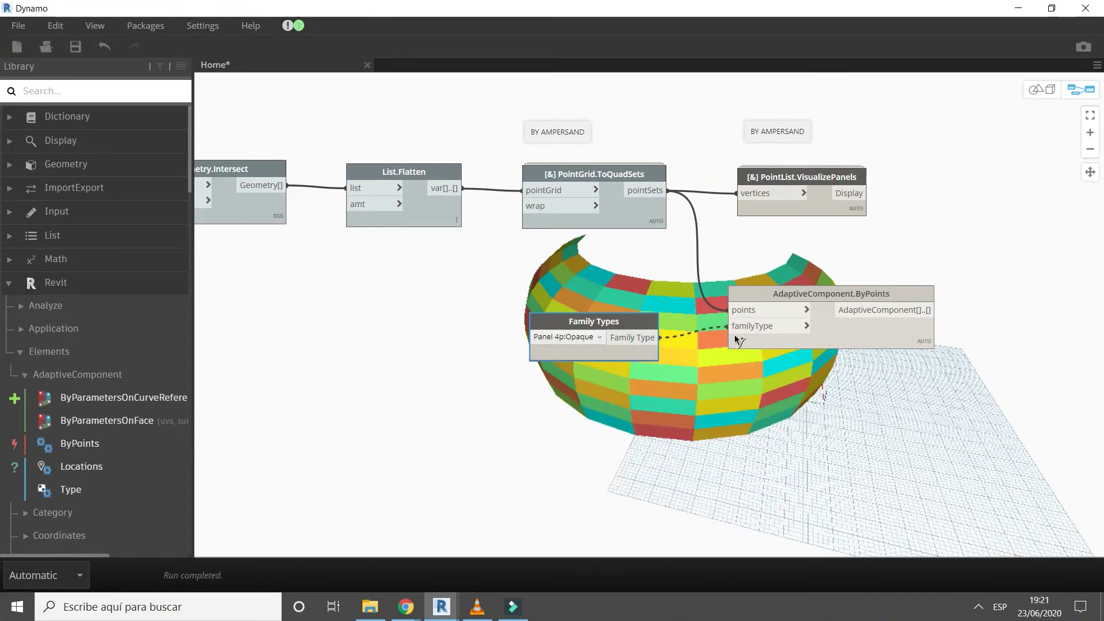
{"action": "left_click_drag", "start_coordinate": [659, 338], "coordinate": [728, 326]}
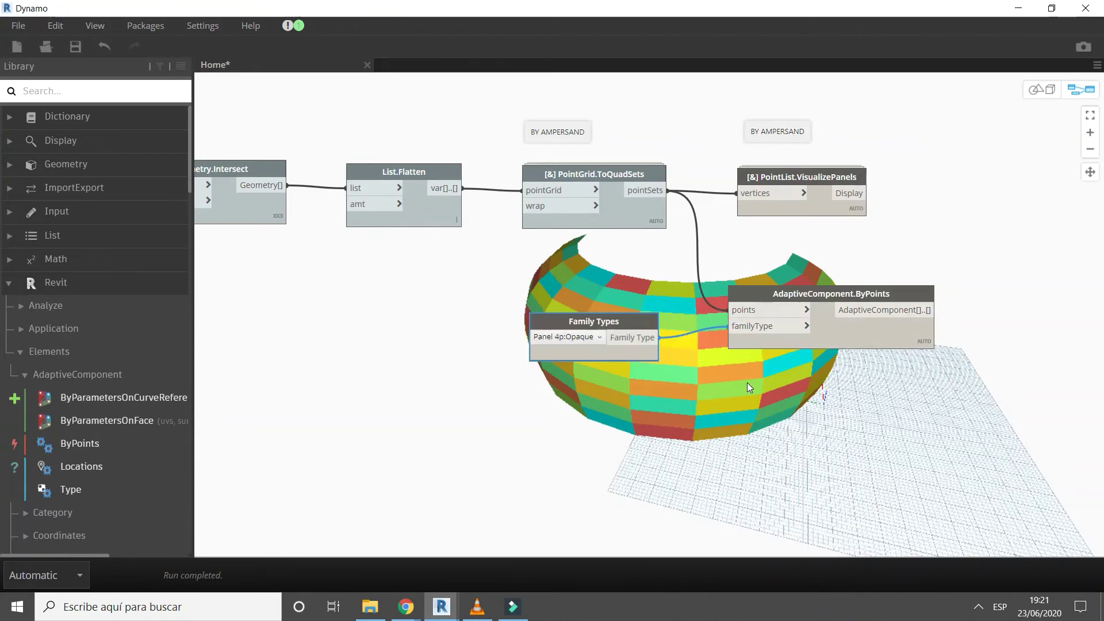
- Shrink and move Dynamo aside to reveal the panelled torus in Revit's 3D view
{"action": "double_click", "coordinate": [836, 14]}
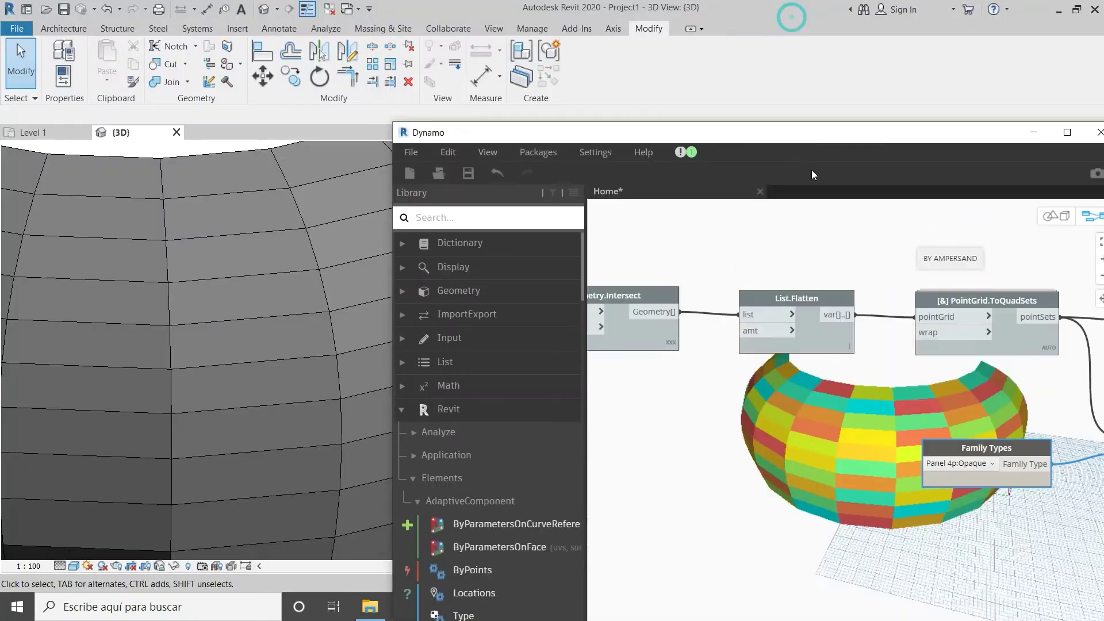
{"action": "scroll", "coordinate": [293, 278], "scroll_direction": "down", "scroll_amount": 5}
{"action": "scroll", "coordinate": [291, 278], "scroll_direction": "down", "scroll_amount": 2}
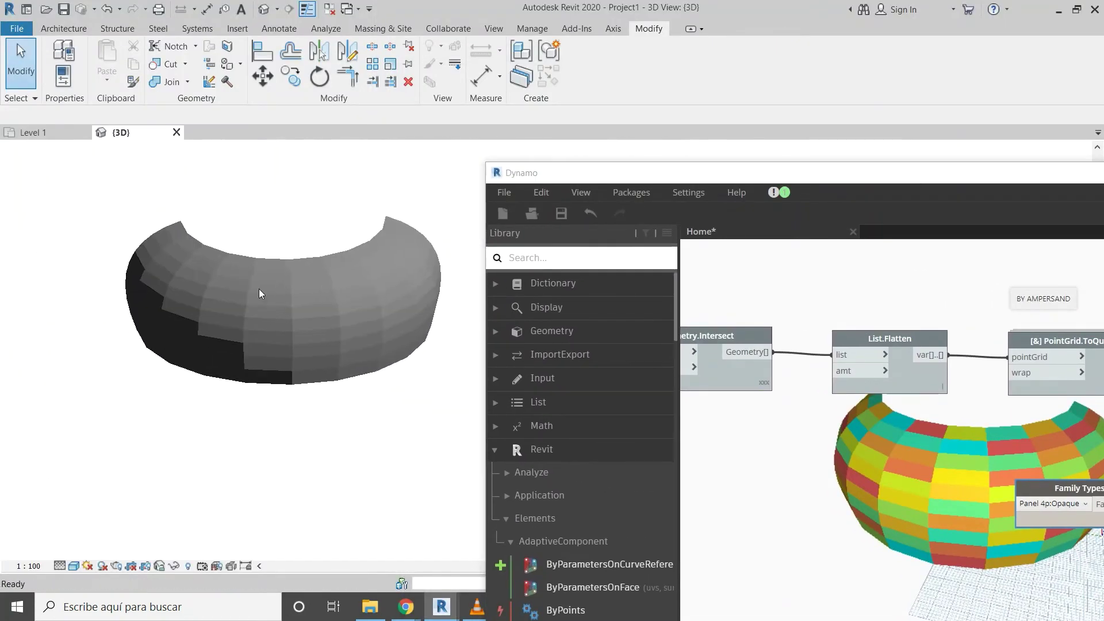
{"action": "scroll", "coordinate": [277, 269], "scroll_direction": "up", "scroll_amount": 1}
{"action": "scroll", "coordinate": [277, 256], "scroll_direction": "down", "scroll_amount": 1}
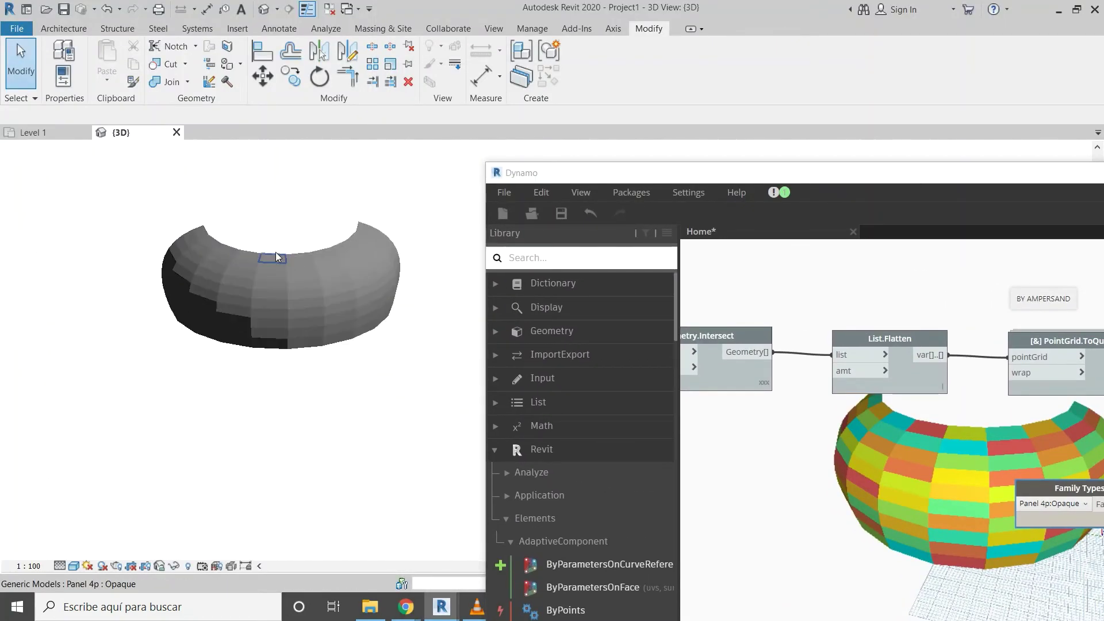
{"action": "left_click_drag", "start_coordinate": [567, 174], "coordinate": [1101, 211]}
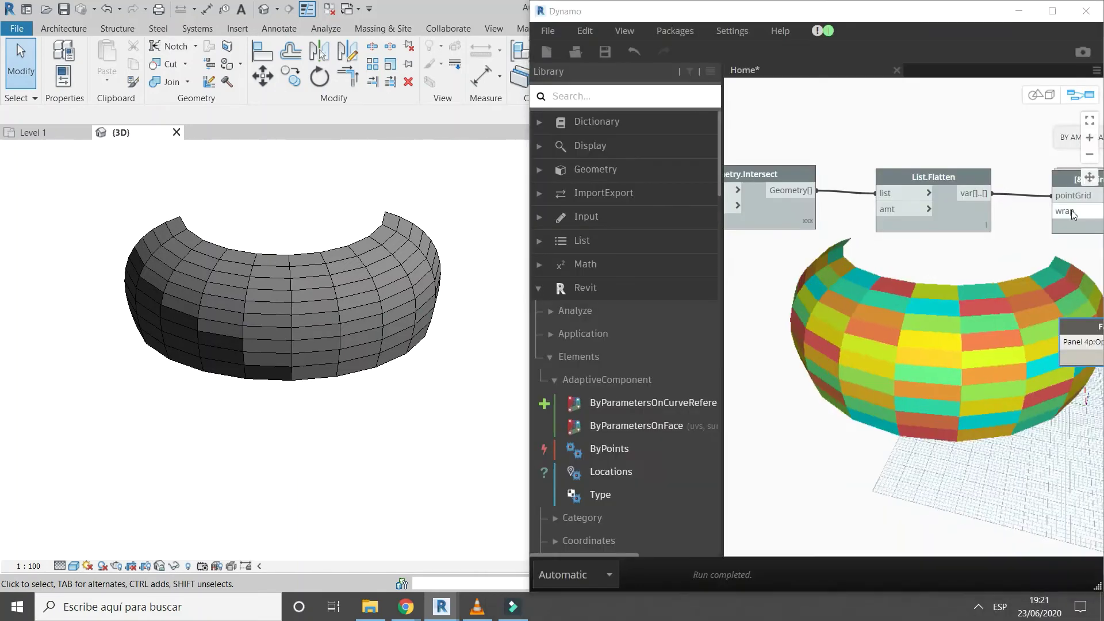
{"action": "mouse_move", "coordinate": [296, 281]}
{"action": "middle_mouse_down", "text": "shift"}
{"action": "mouse_move", "coordinate": [303, 311]}
{"action": "mouse_move", "coordinate": [362, 327]}
{"action": "mouse_move", "coordinate": [331, 365]}
{"action": "middle_mouse_up", "text": "shift"}
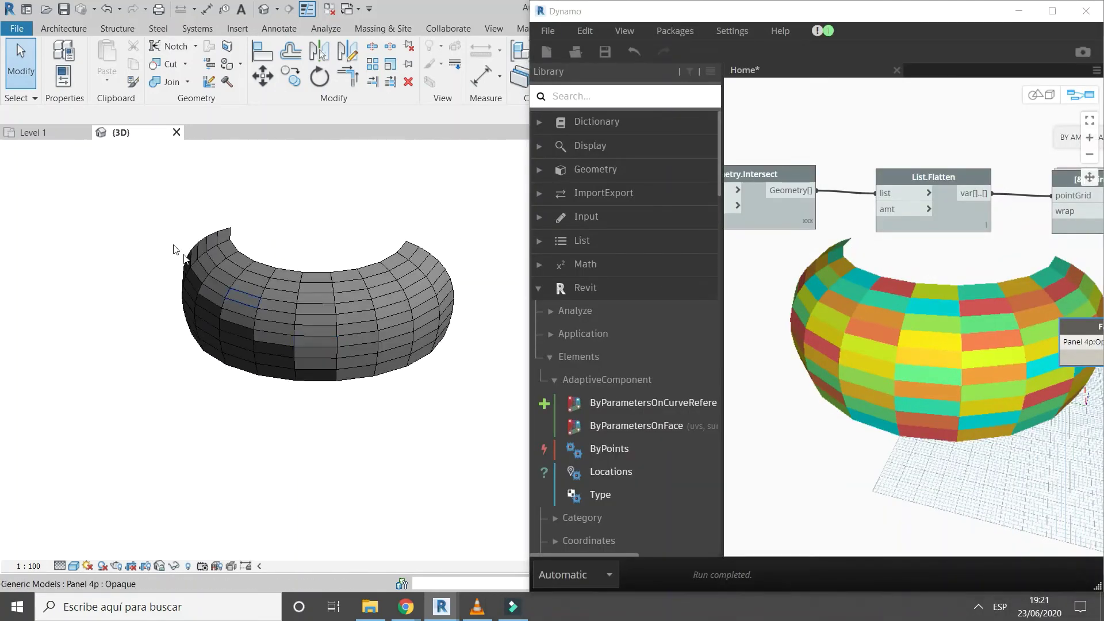
- Select all placed Panel 4p panels and show their properties and type list
{"action": "left_click_drag", "start_coordinate": [144, 182], "coordinate": [493, 429]}
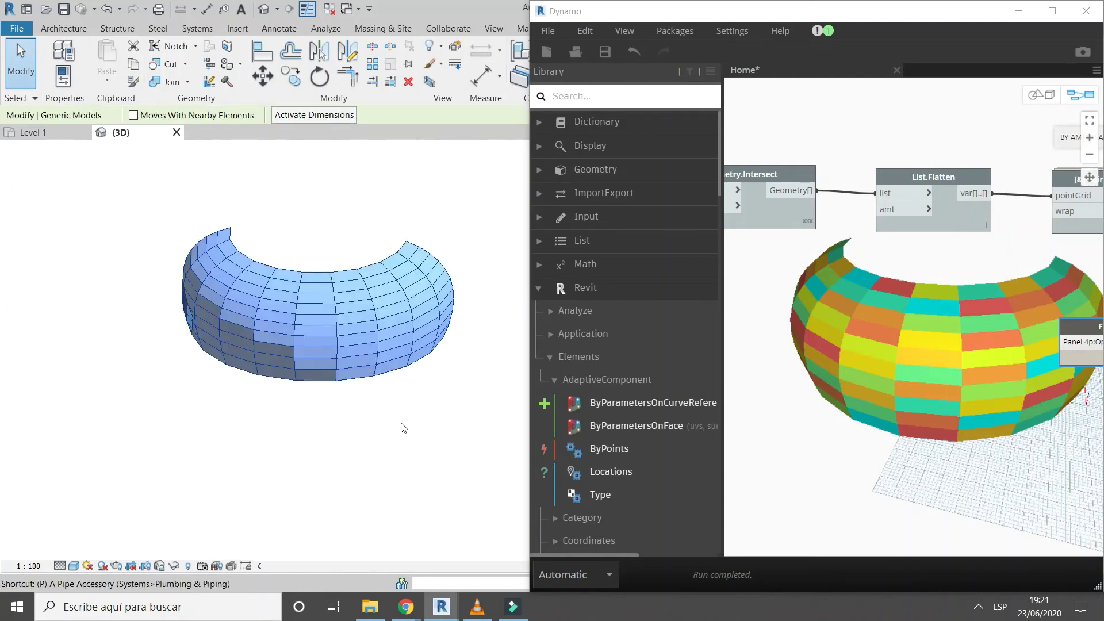
{"action": "key", "text": "ctrl+1"}
{"action": "left_click", "coordinate": [136, 156]}
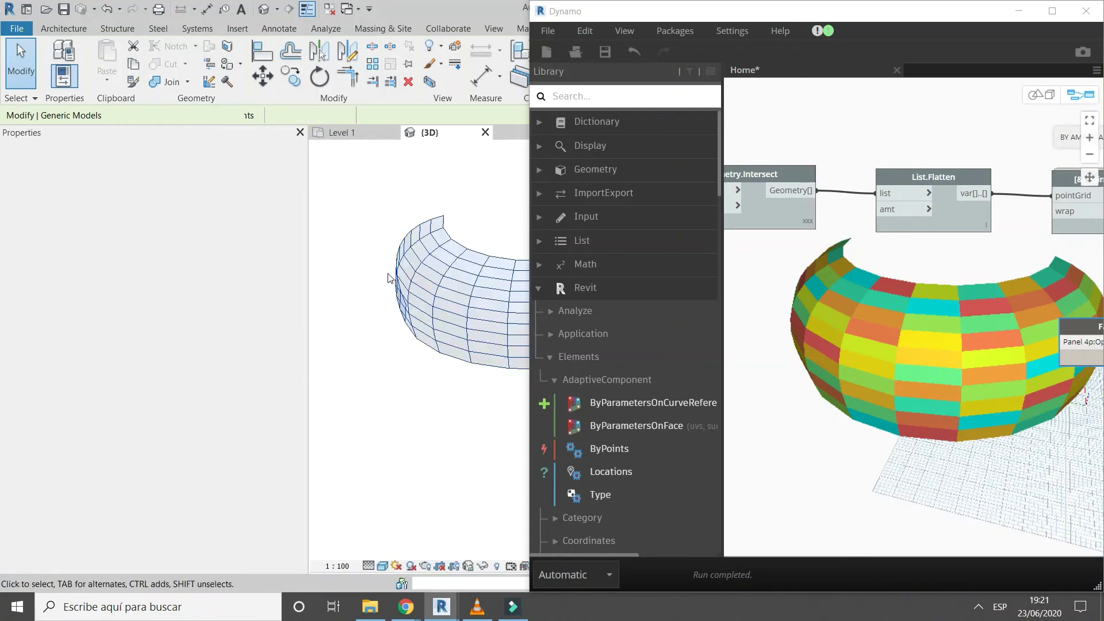
- Close Properties, clear the selection and reorient the view of the panelled surface
{"action": "left_click", "coordinate": [301, 132]}
{"action": "mouse_move", "coordinate": [349, 253]}
{"action": "middle_mouse_down", "text": "shift"}
{"action": "mouse_move", "coordinate": [352, 303]}
{"action": "mouse_move", "coordinate": [416, 311]}
{"action": "mouse_move", "coordinate": [374, 386]}
{"action": "middle_mouse_up", "text": "shift"}
{"action": "left_click", "coordinate": [254, 220]}
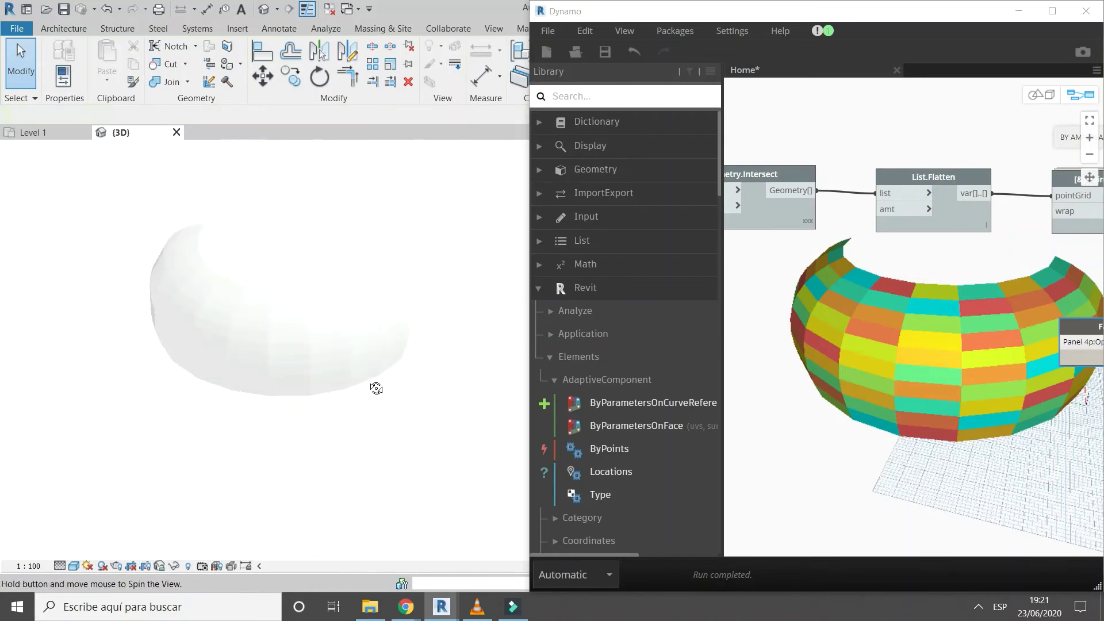
{"action": "scroll", "coordinate": [316, 288], "scroll_direction": "up", "scroll_amount": 3}
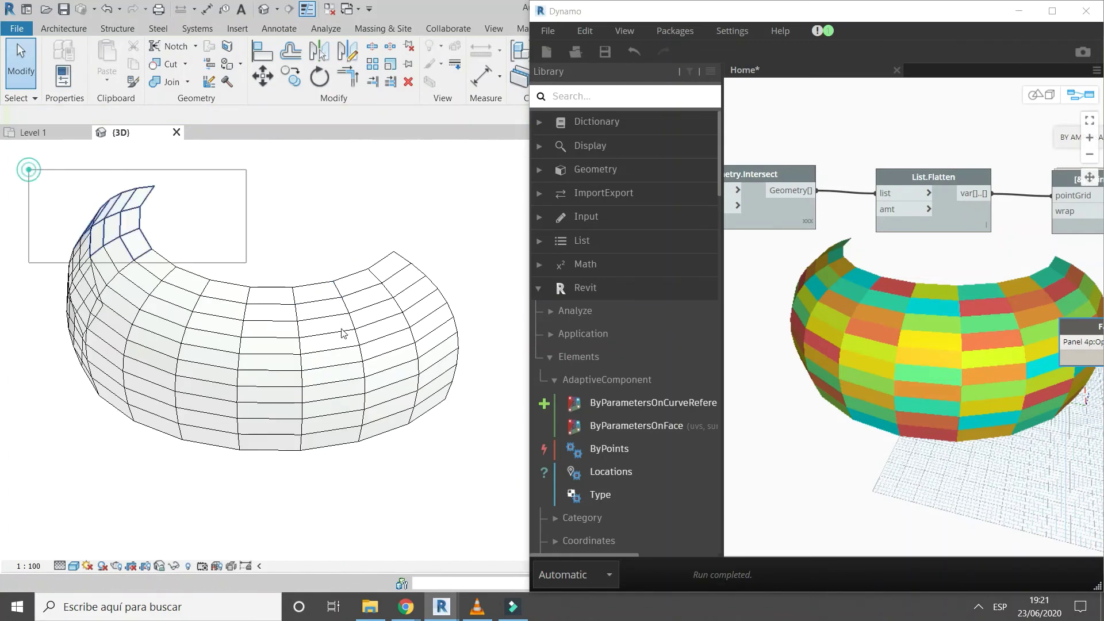
- Switch all Panel 4p panels to Translucent Glass, then deselect and inspect the tinted result
{"action": "left_click_drag", "start_coordinate": [31, 176], "coordinate": [480, 476]}
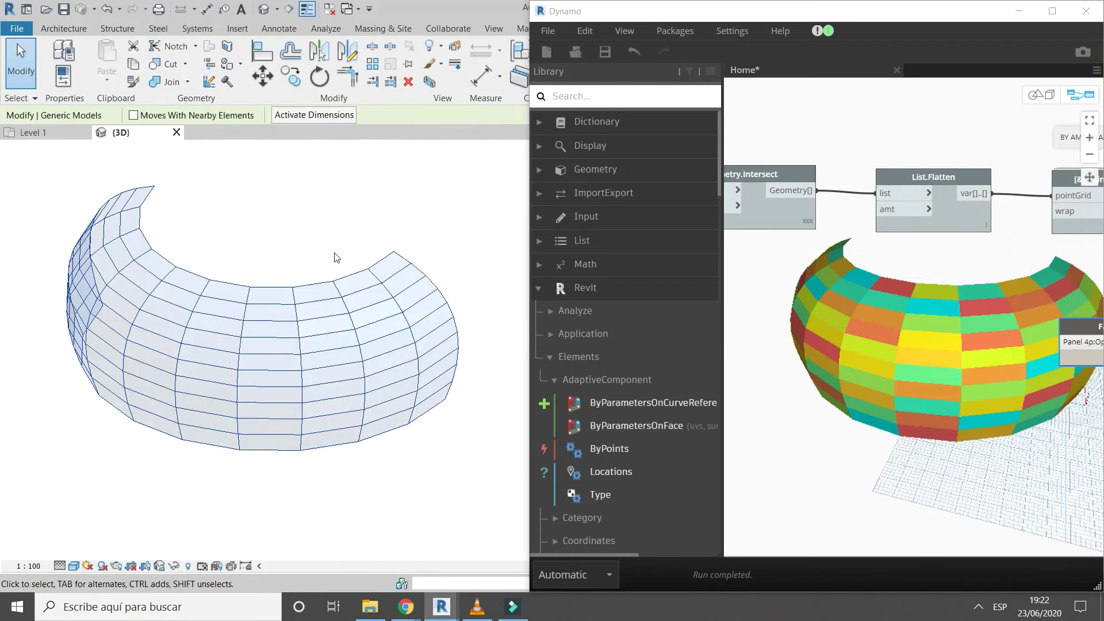
{"action": "left_click", "coordinate": [63, 75]}
{"action": "left_click", "coordinate": [172, 167]}
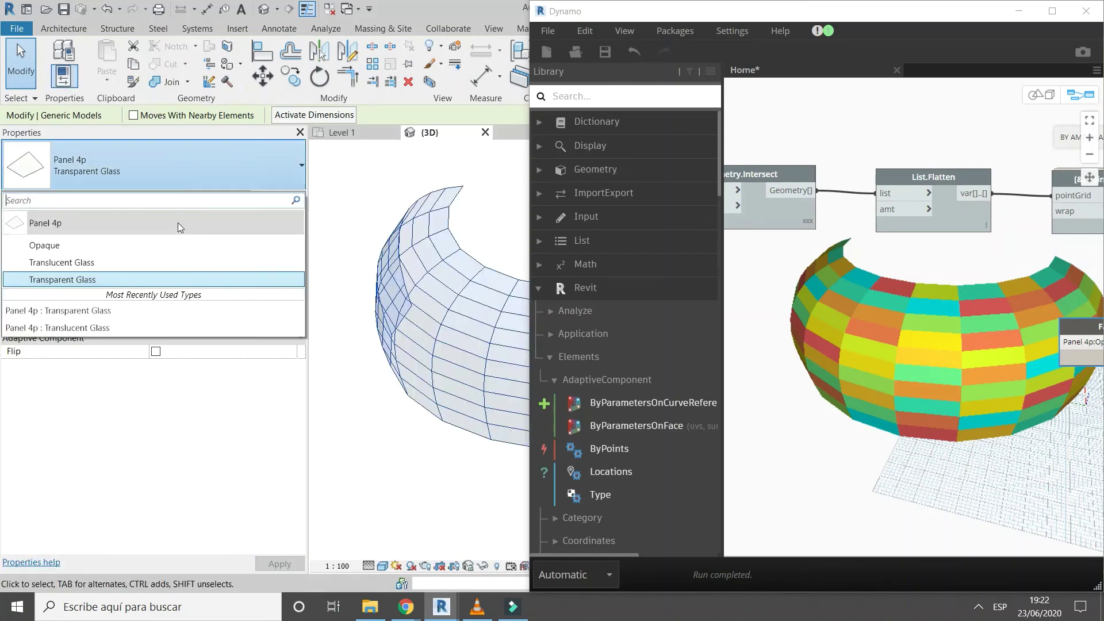
{"action": "left_click", "coordinate": [177, 262]}
{"action": "left_click", "coordinate": [300, 134]}
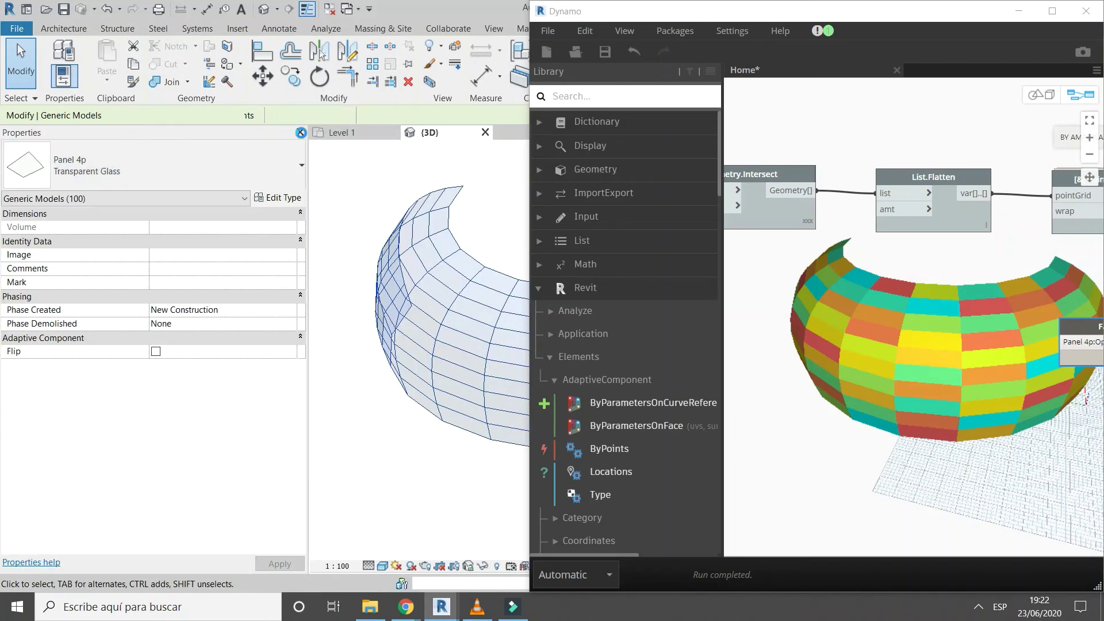
{"action": "left_click", "coordinate": [315, 180]}
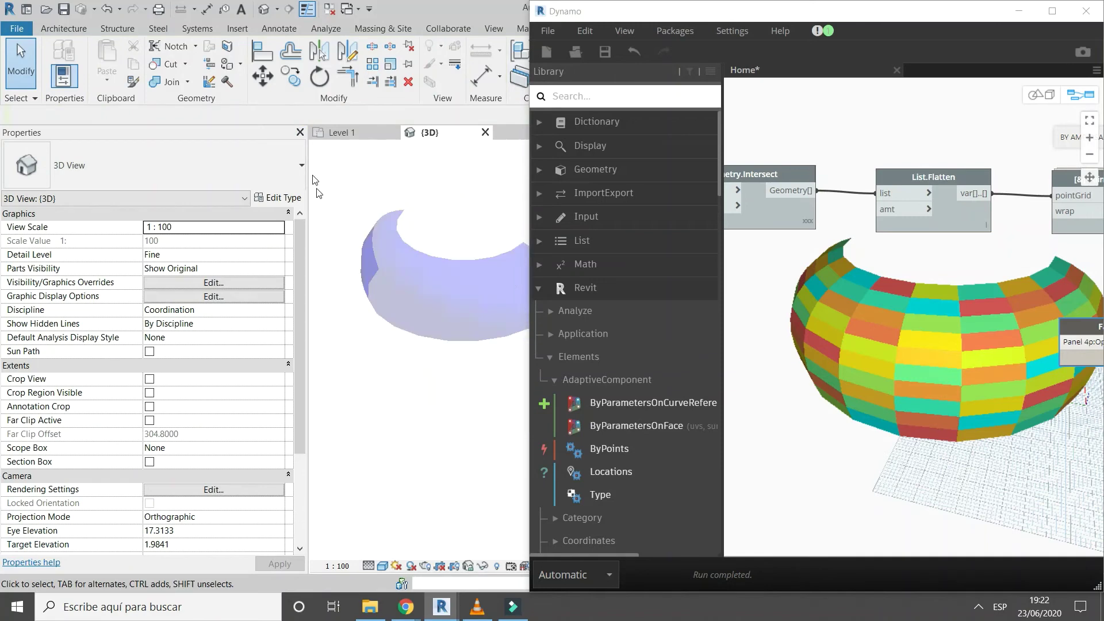
{"action": "left_click", "coordinate": [299, 132]}
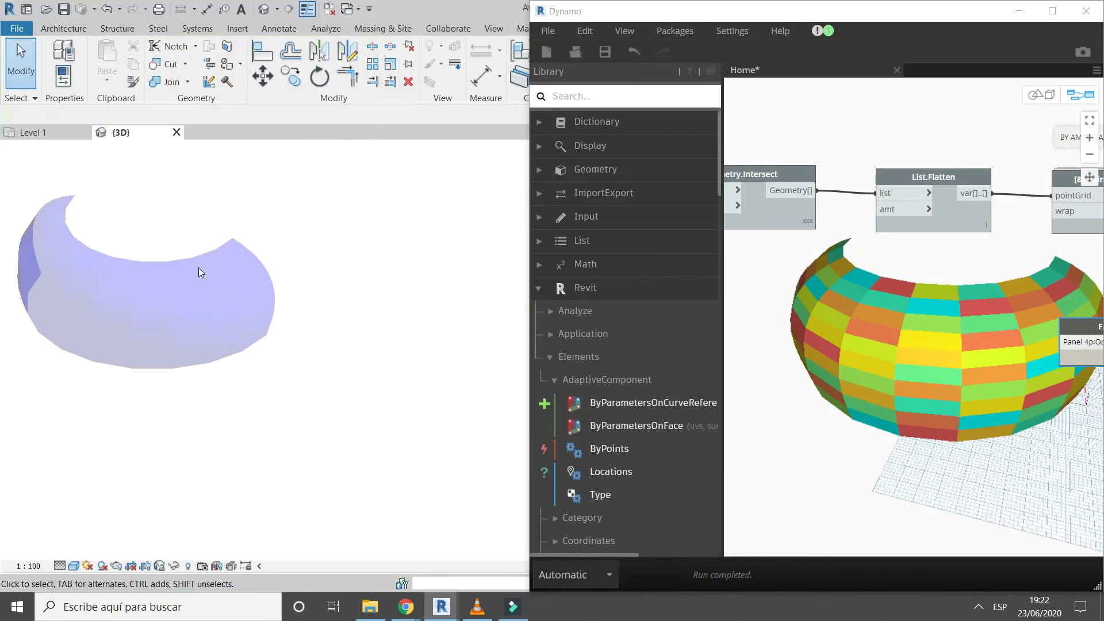
{"action": "mouse_move", "coordinate": [264, 266]}
{"action": "middle_mouse_down", "text": "shift"}
{"action": "mouse_move", "coordinate": [293, 328]}
{"action": "mouse_move", "coordinate": [259, 271]}
{"action": "middle_mouse_up", "text": "shift"}
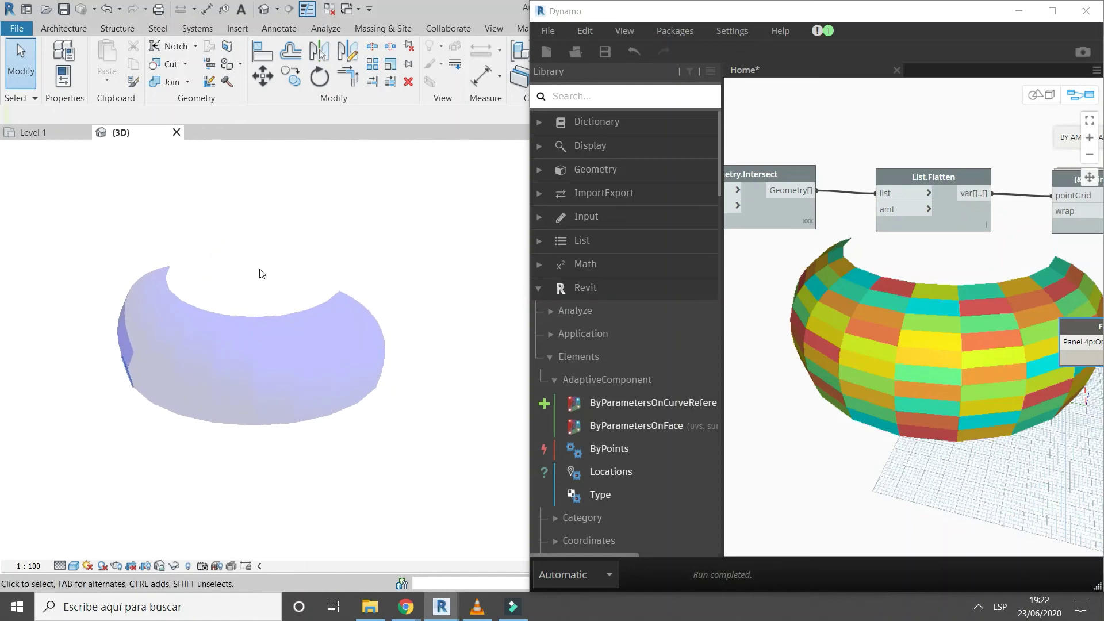
- Switch the graph's run mode from Automatic to Manual
{"action": "scroll", "coordinate": [893, 298], "scroll_direction": "down", "scroll_amount": 5}
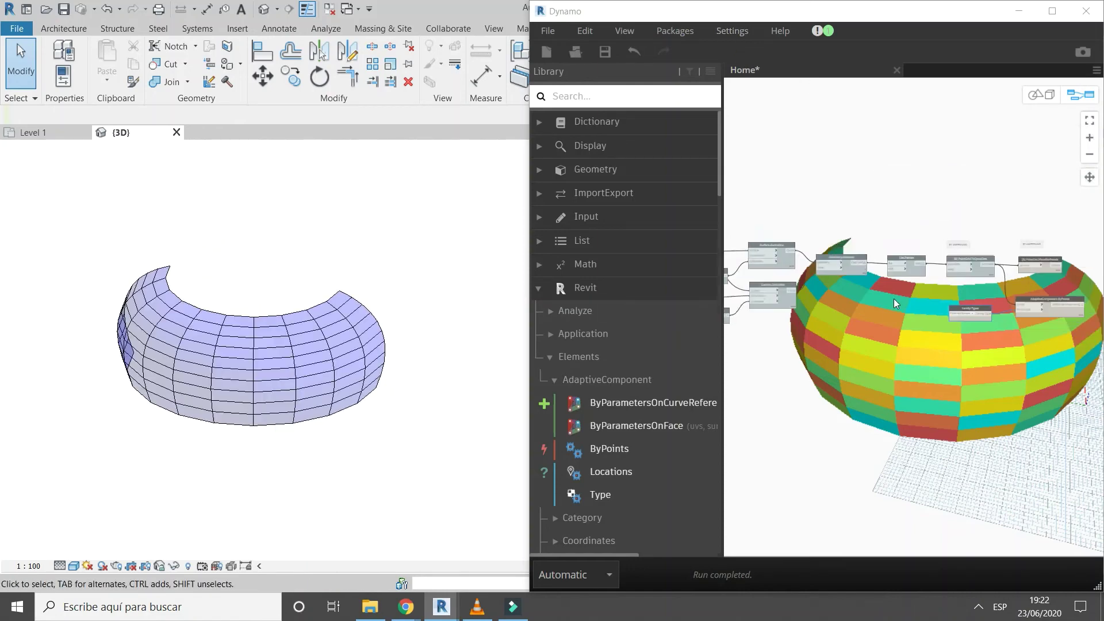
{"action": "left_click", "coordinate": [605, 582]}
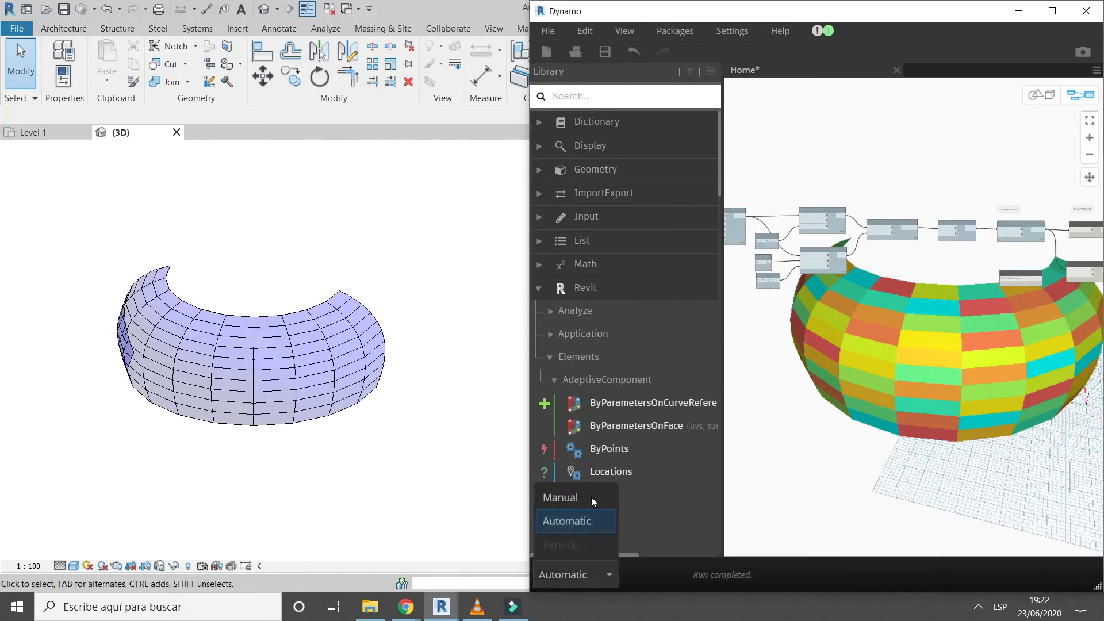
{"action": "left_click", "coordinate": [591, 497]}
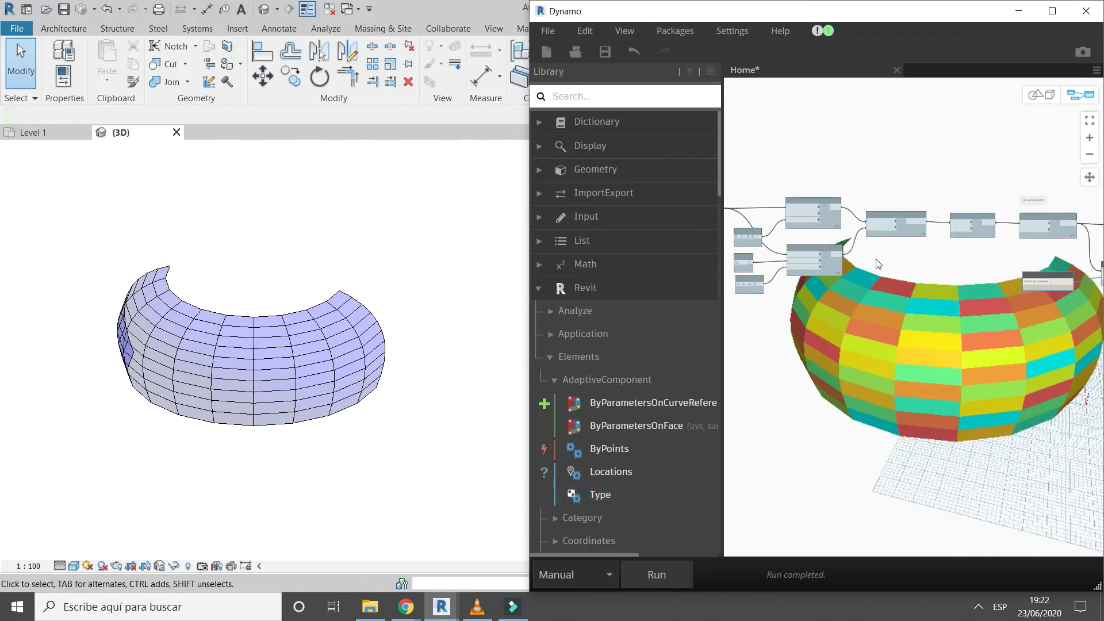
- Pan and zoom to the range Code Blocks feeding Surface.GetIsoline
{"action": "scroll", "coordinate": [965, 308], "scroll_direction": "up", "scroll_amount": 5}
{"action": "scroll", "coordinate": [822, 293], "scroll_direction": "up", "scroll_amount": 2}
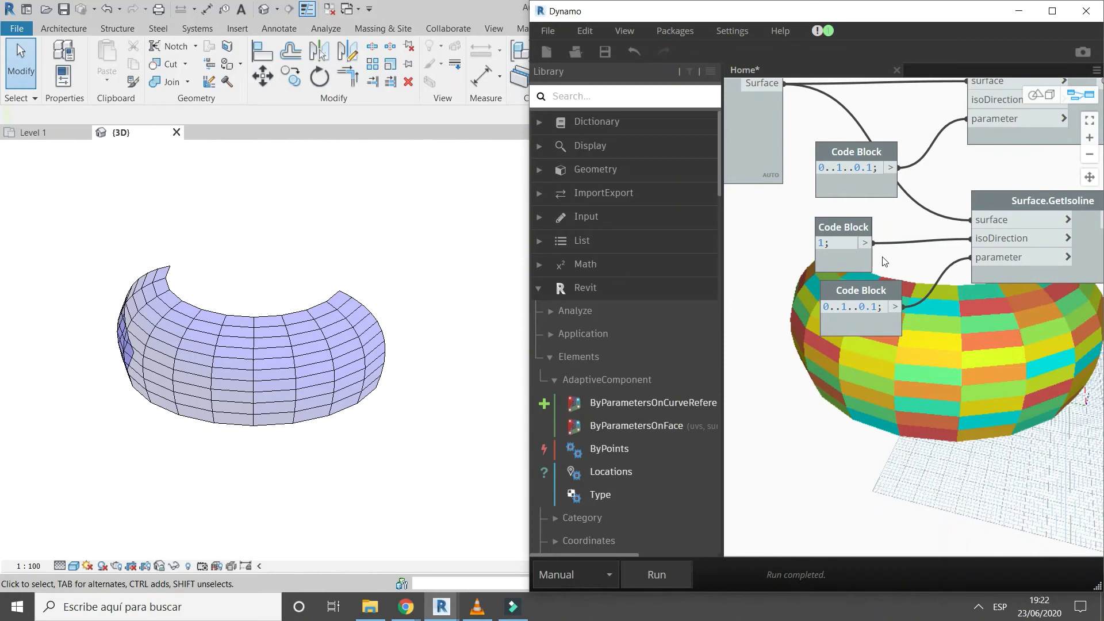
{"action": "mouse_move", "coordinate": [884, 262]}
{"action": "middle_mouse_down"}
{"action": "mouse_move", "coordinate": [886, 290]}
{"action": "mouse_move", "coordinate": [905, 309]}
{"action": "middle_mouse_up"}
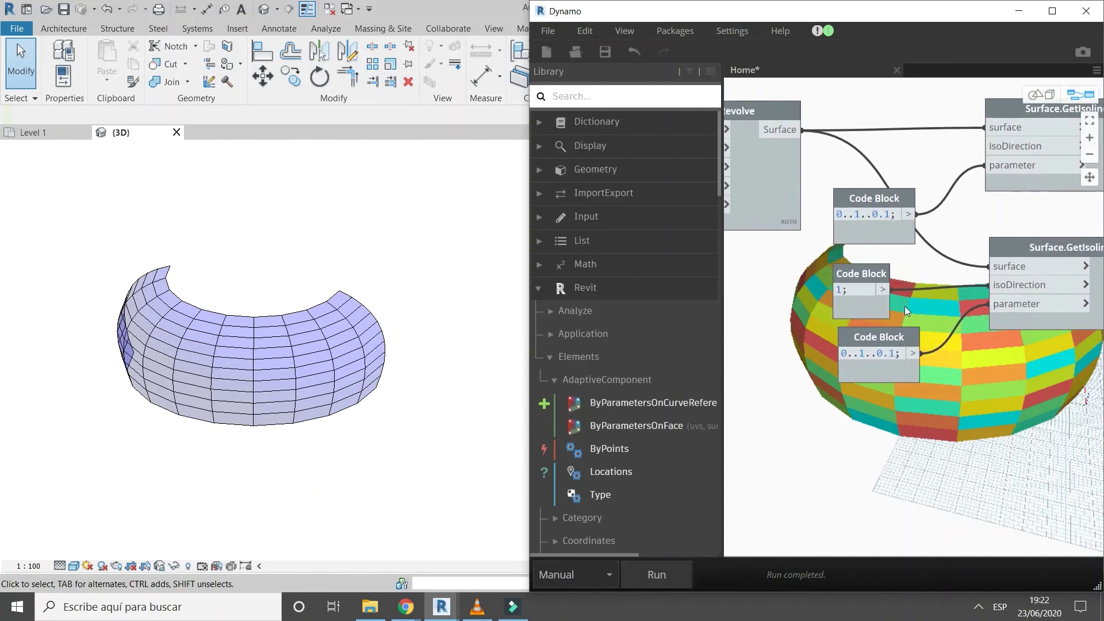
{"action": "scroll", "coordinate": [905, 306], "scroll_direction": "down", "scroll_amount": 5}
{"action": "scroll", "coordinate": [920, 307], "scroll_direction": "up", "scroll_amount": 5}
{"action": "scroll", "coordinate": [937, 315], "scroll_direction": "down", "scroll_amount": 5}
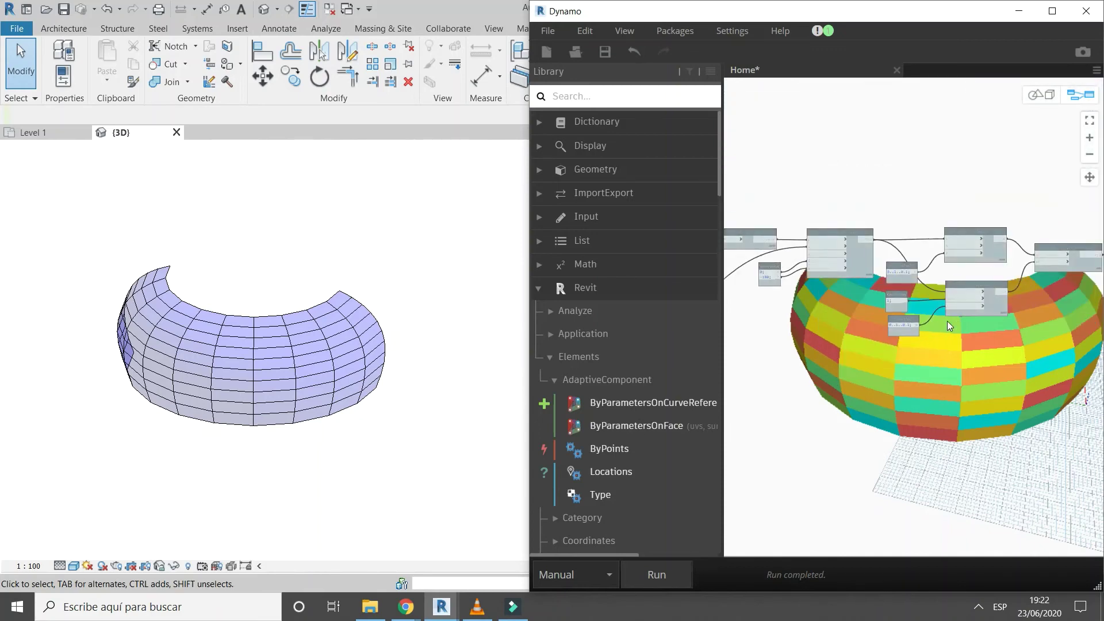
{"action": "scroll", "coordinate": [916, 322], "scroll_direction": "down", "scroll_amount": 3}
{"action": "scroll", "coordinate": [894, 353], "scroll_direction": "up", "scroll_amount": 3}
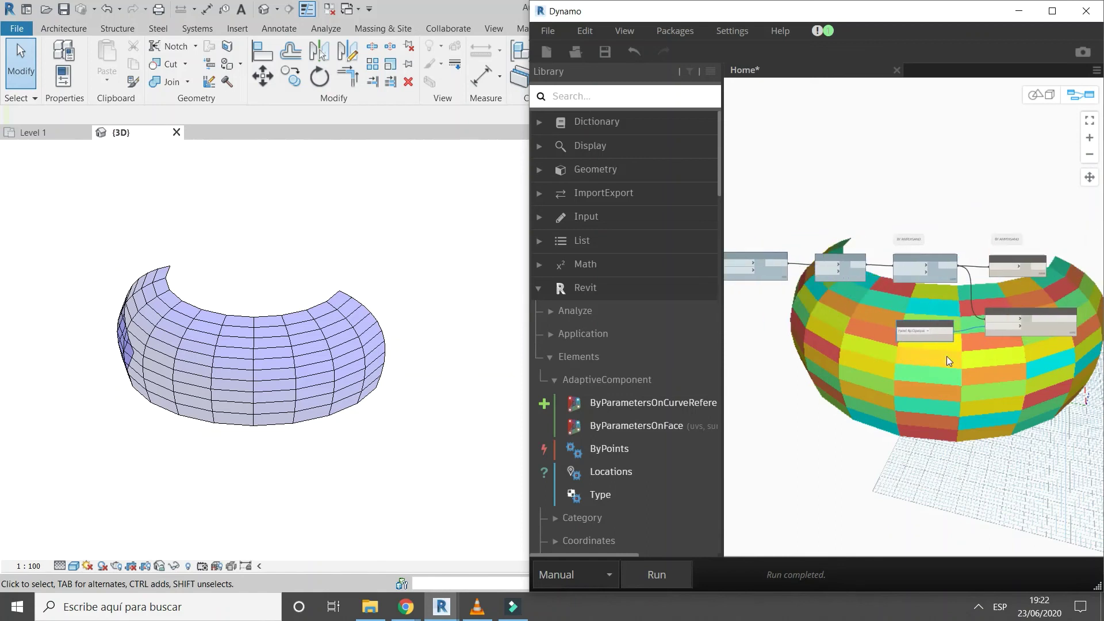
{"action": "scroll", "coordinate": [887, 380], "scroll_direction": "up", "scroll_amount": 2}
{"action": "scroll", "coordinate": [891, 377], "scroll_direction": "up", "scroll_amount": 2}
{"action": "scroll", "coordinate": [893, 373], "scroll_direction": "up", "scroll_amount": 2}
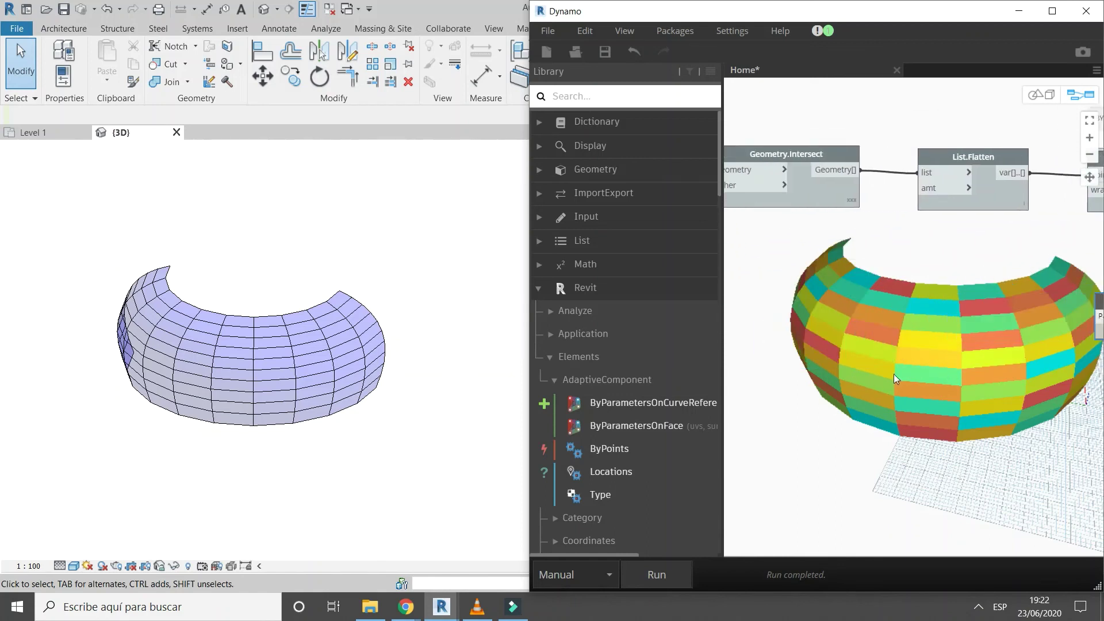
{"action": "middle_click_drag", "start_coordinate": [894, 373], "coordinate": [988, 375]}
{"action": "middle_click_drag", "start_coordinate": [765, 374], "coordinate": [968, 382]}
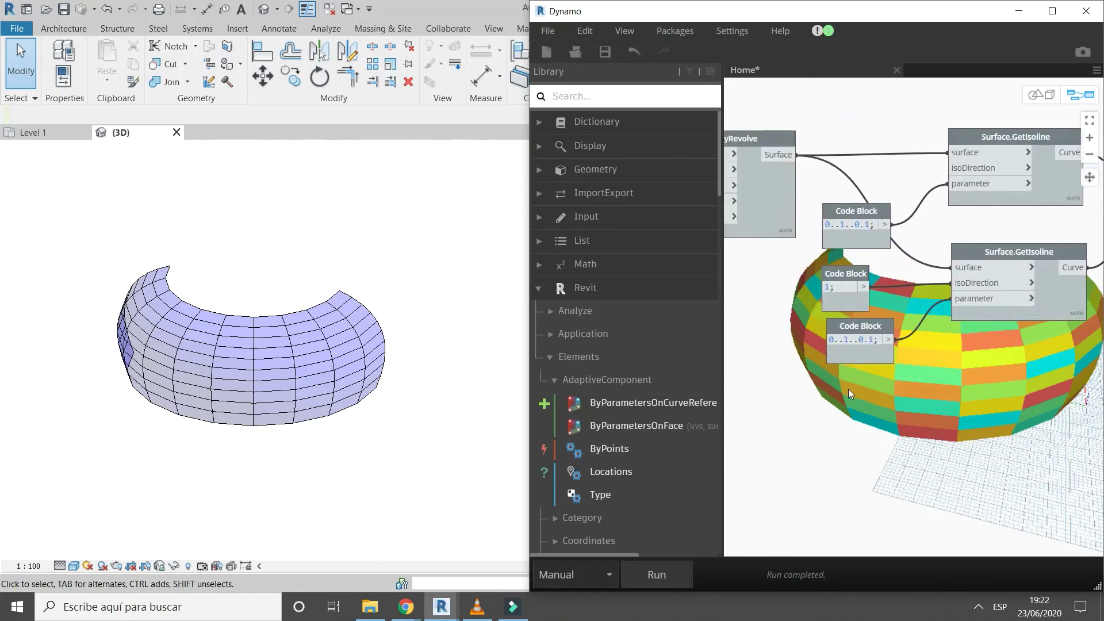
{"action": "scroll", "coordinate": [855, 364], "scroll_direction": "up", "scroll_amount": 2}
{"action": "scroll", "coordinate": [855, 364], "scroll_direction": "up", "scroll_amount": 1}
{"action": "middle_click_drag", "start_coordinate": [834, 366], "coordinate": [882, 346]}
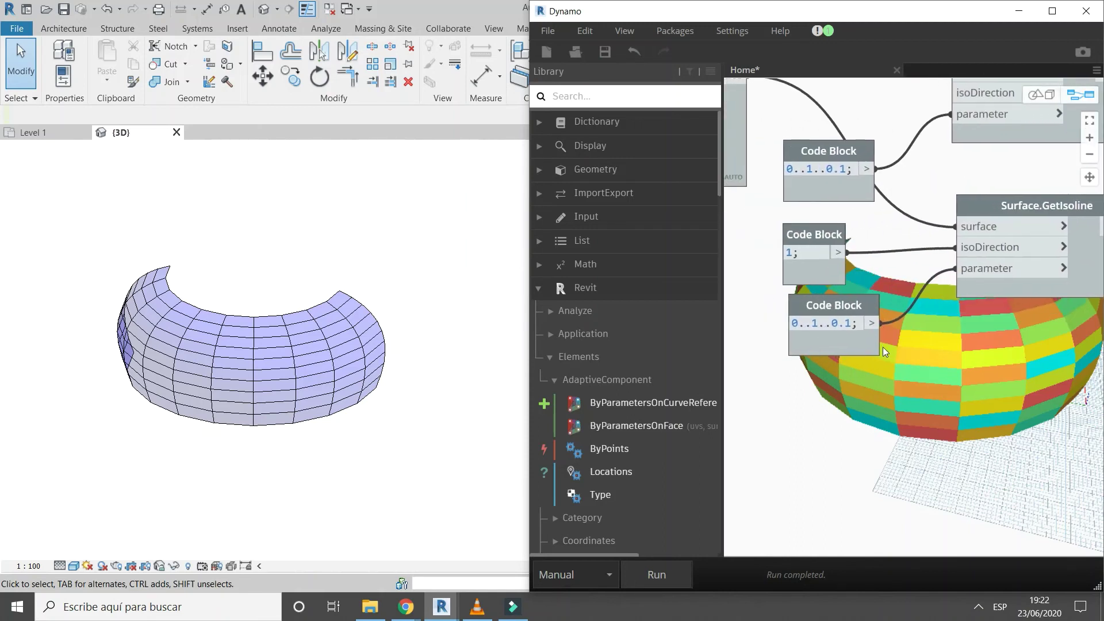
- Change the isoDirection 1 range step from 0.1 to 0.054, giving 0..1..0.054
{"action": "double_click", "coordinate": [848, 324]}
{"action": "type", "text": "54"}
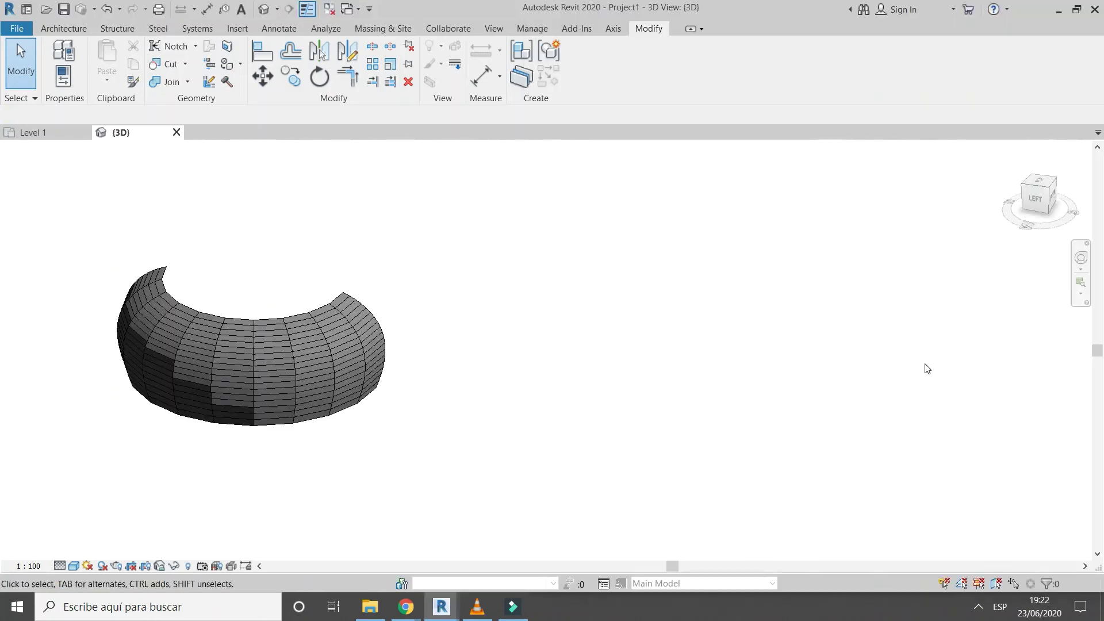
- Switch the denser panels to Panel 4p : Transparent Glass, close Properties and restore Dynamo
{"action": "scroll", "coordinate": [231, 357], "scroll_direction": "up", "scroll_amount": 3}
{"action": "scroll", "coordinate": [259, 364], "scroll_direction": "up", "scroll_amount": 2}
{"action": "scroll", "coordinate": [381, 320], "scroll_direction": "down", "scroll_amount": 2}
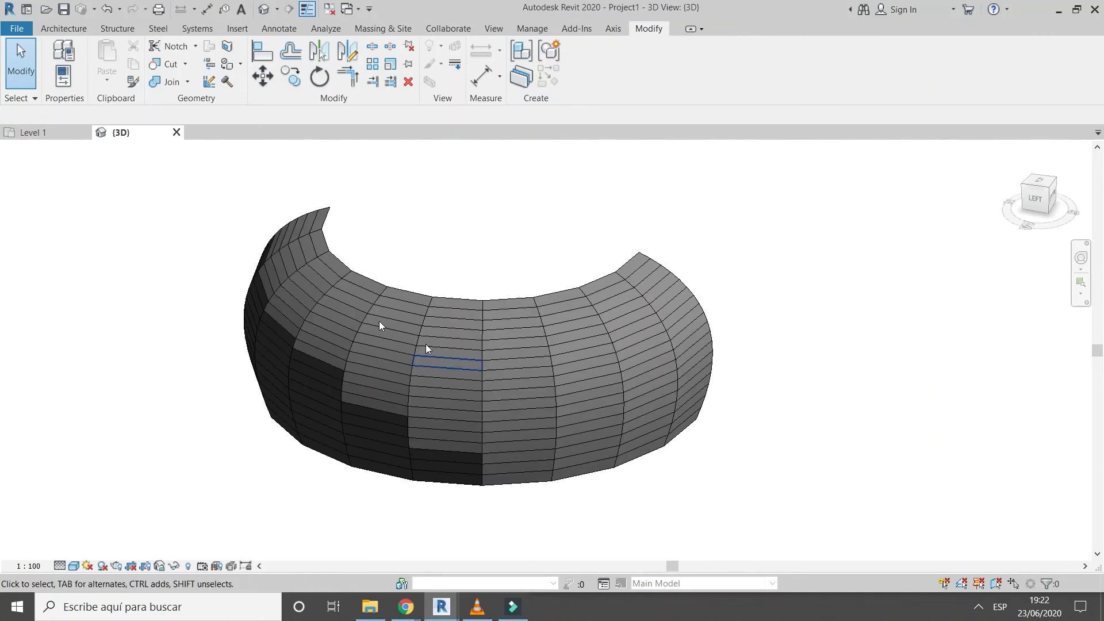
{"action": "left_click_drag", "start_coordinate": [147, 167], "coordinate": [768, 501]}
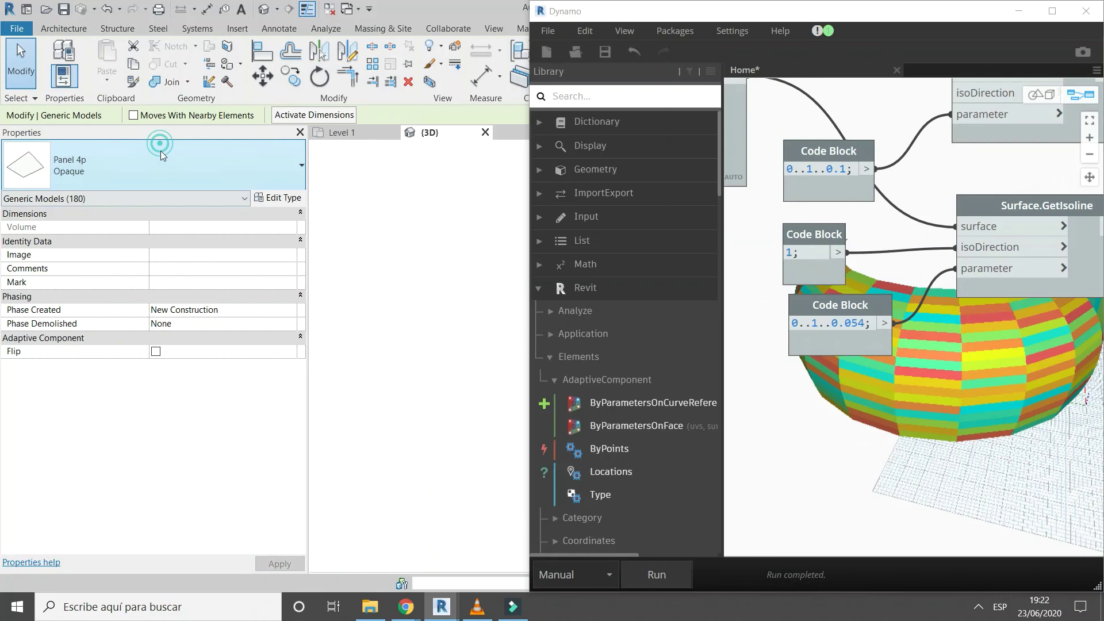
{"action": "left_click", "coordinate": [160, 151]}
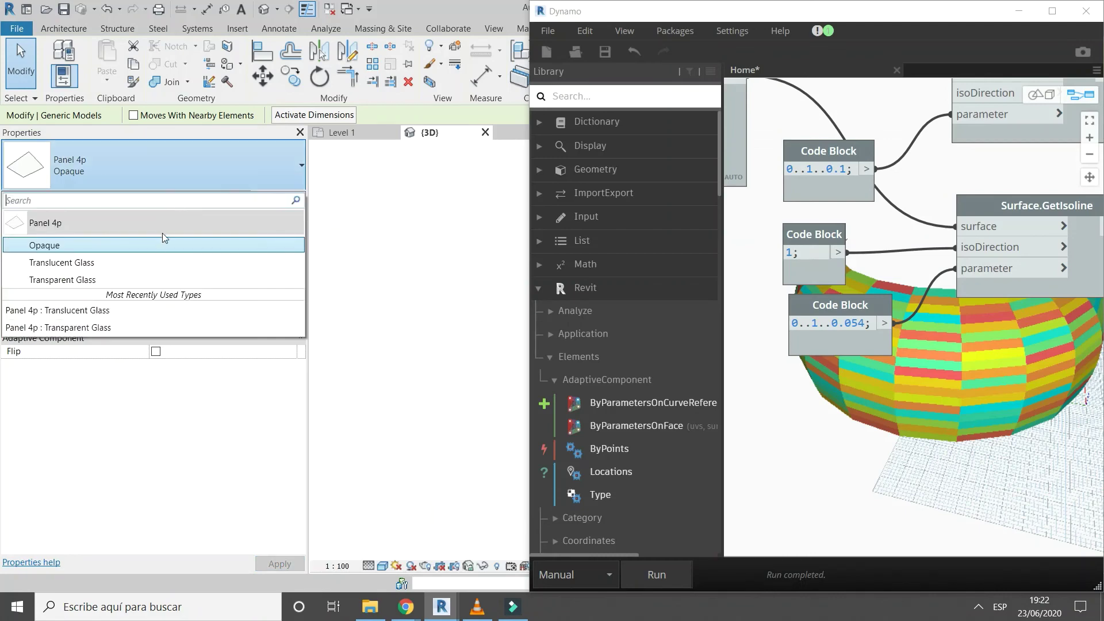
{"action": "left_click", "coordinate": [157, 279]}
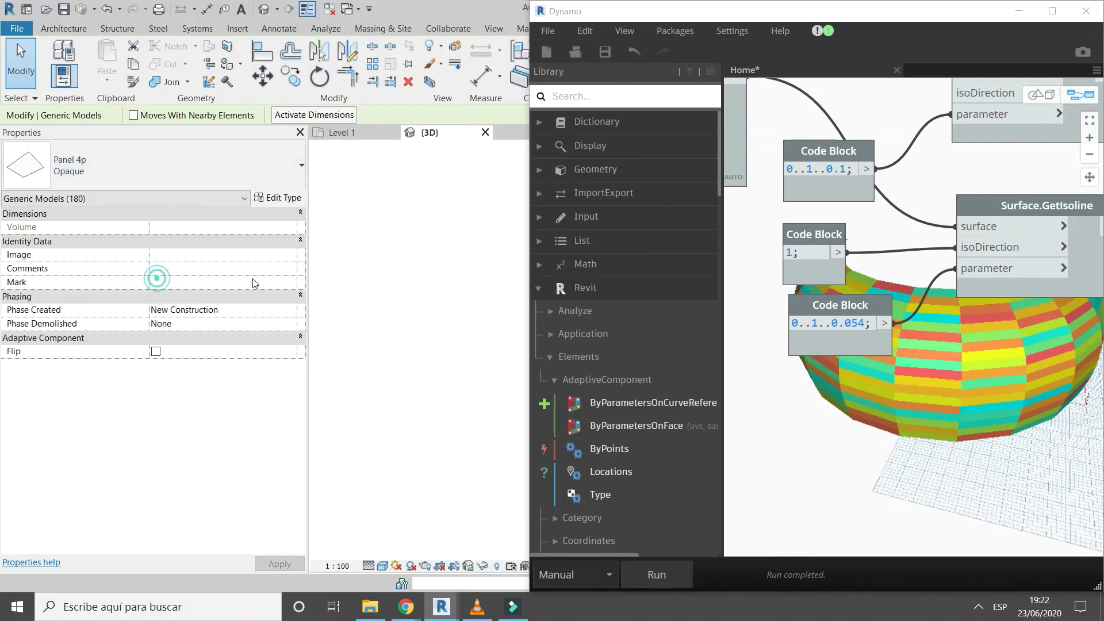
{"action": "left_click", "coordinate": [1018, 11]}
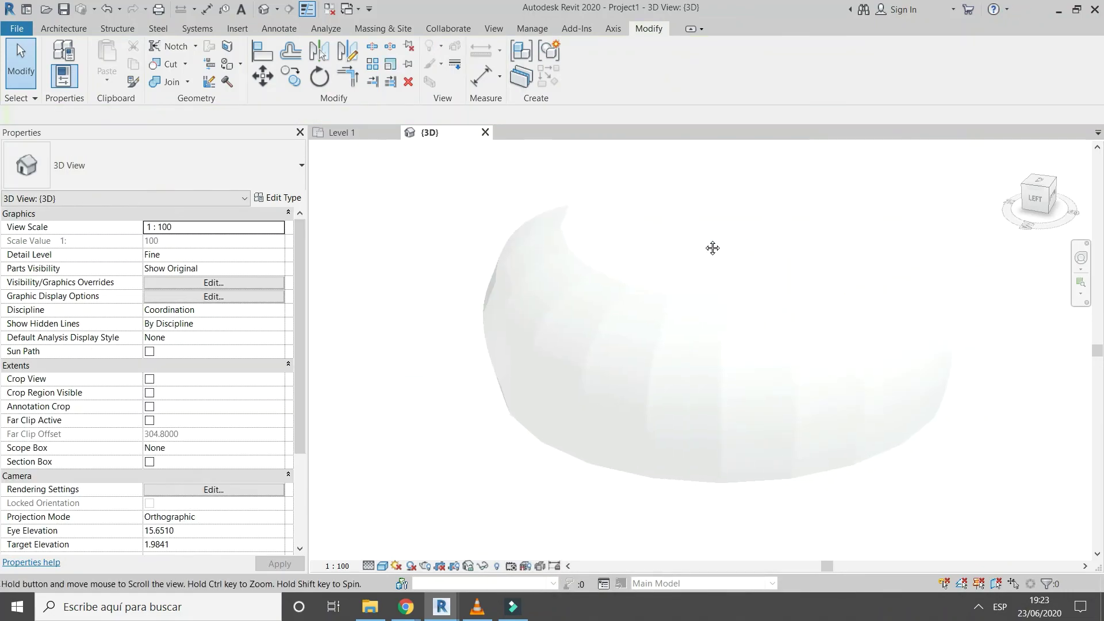
{"action": "left_click", "coordinate": [299, 132]}
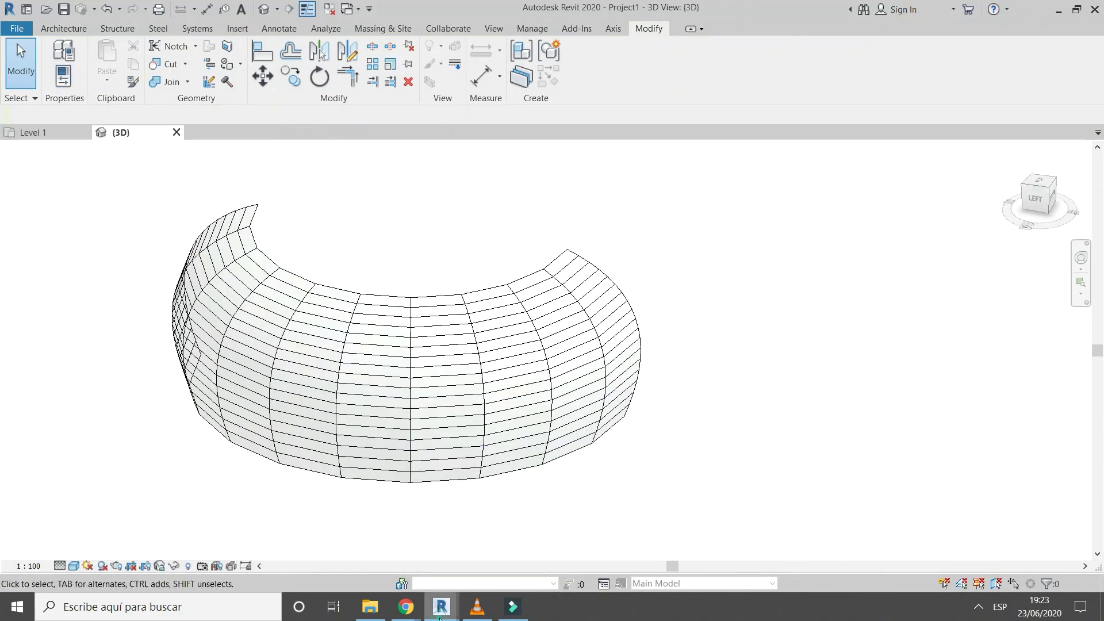
{"action": "mouse_move", "coordinate": [440, 606]}
{"action": "left_click", "coordinate": [365, 555]}
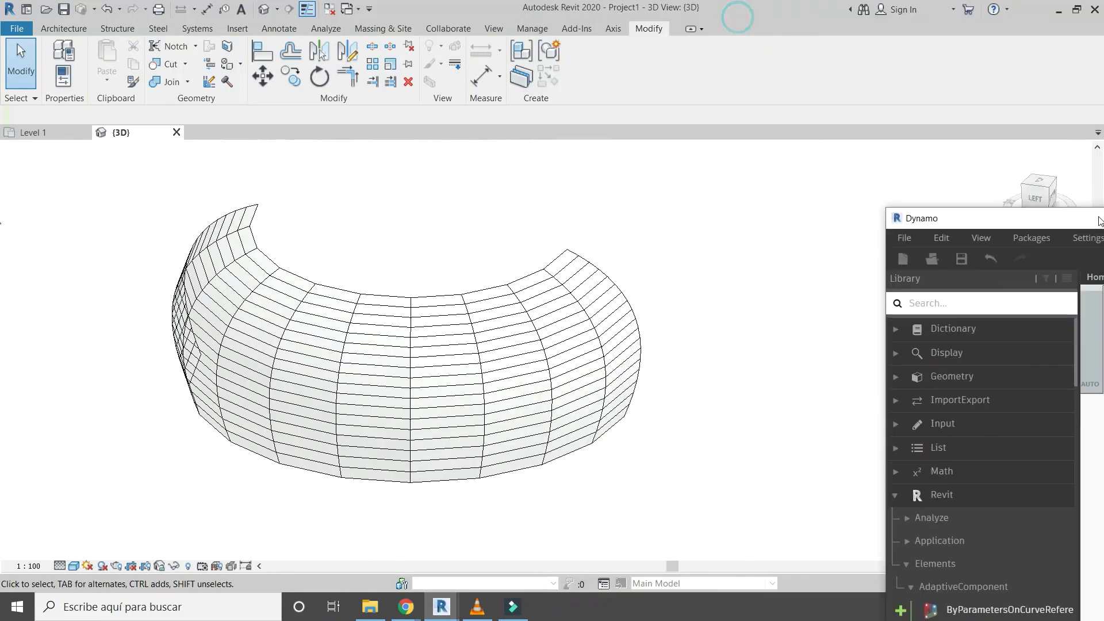
- Dock Dynamo on the right half beside Revit, collapse the Library, and zoom into the coloured panel preview
{"action": "left_click_drag", "start_coordinate": [740, 12], "coordinate": [1101, 173]}
{"action": "left_click", "coordinate": [261, 266]}
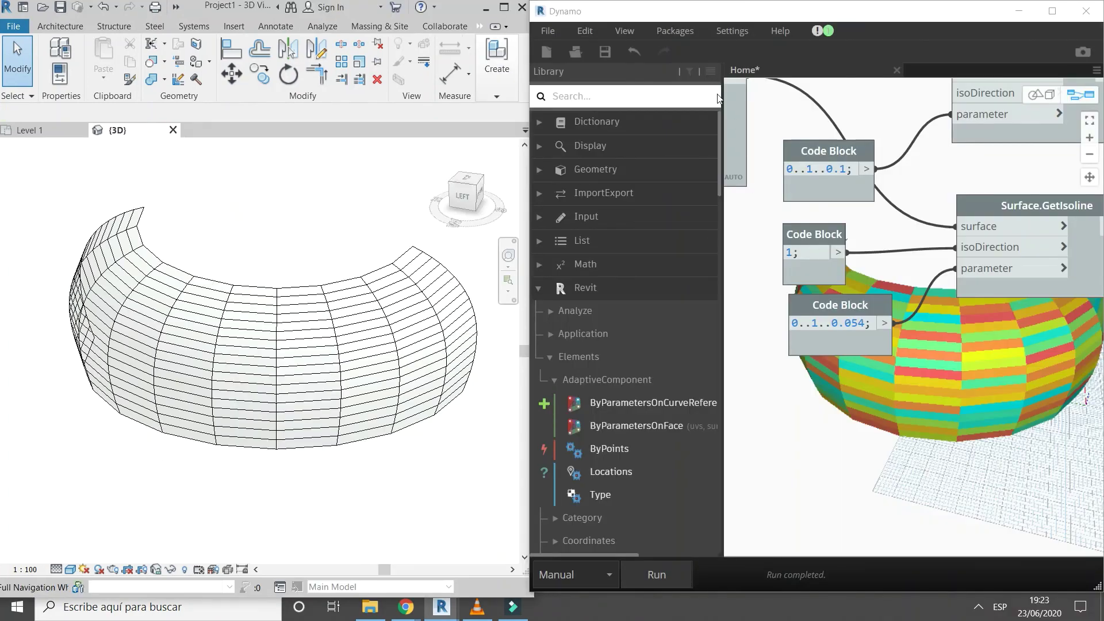
{"action": "left_click_drag", "start_coordinate": [722, 148], "coordinate": [555, 148]}
{"action": "scroll", "coordinate": [885, 277], "scroll_direction": "down", "scroll_amount": 5}
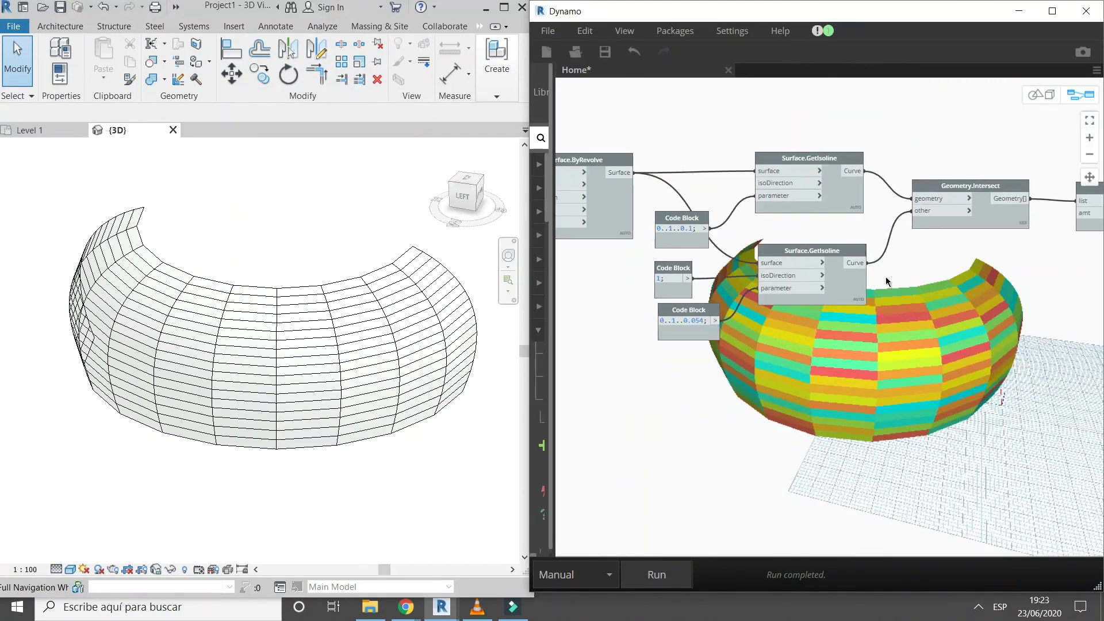
{"action": "scroll", "coordinate": [854, 352], "scroll_direction": "up", "scroll_amount": 3}
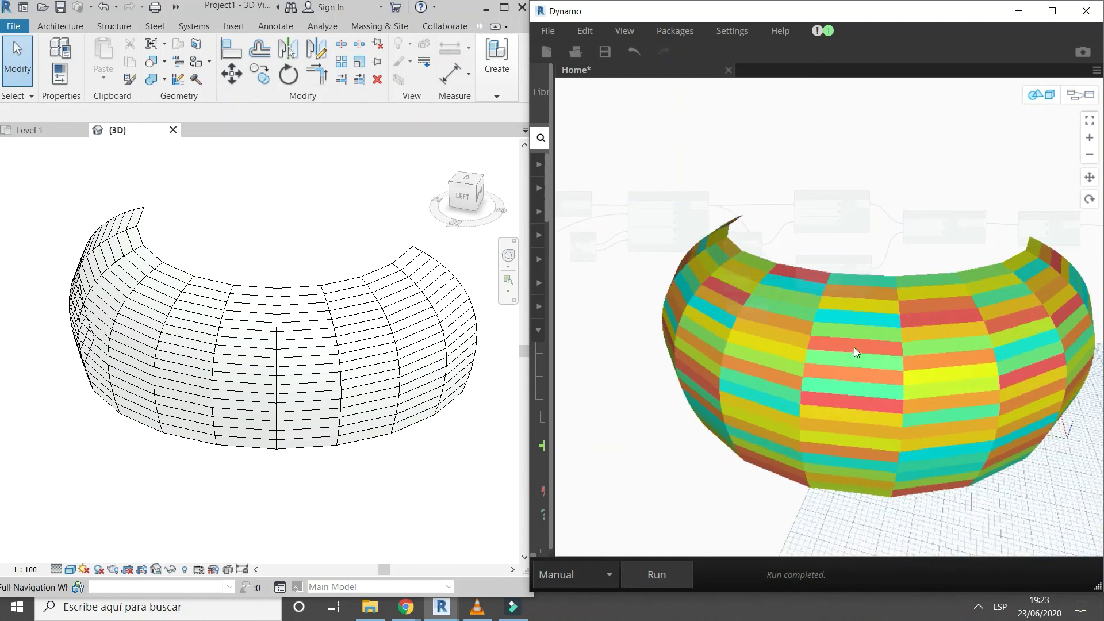
{"action": "scroll", "coordinate": [799, 323], "scroll_direction": "up", "scroll_amount": 2}
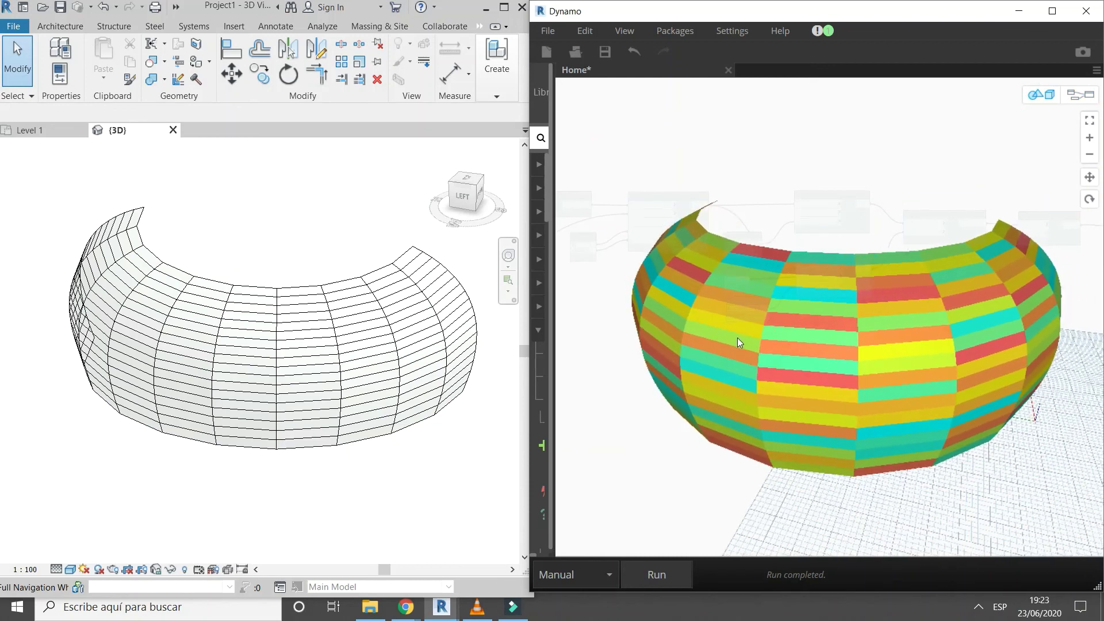
{"action": "scroll", "coordinate": [729, 349], "scroll_direction": "down", "scroll_amount": 1}
{"action": "scroll", "coordinate": [729, 348], "scroll_direction": "down", "scroll_amount": 2}
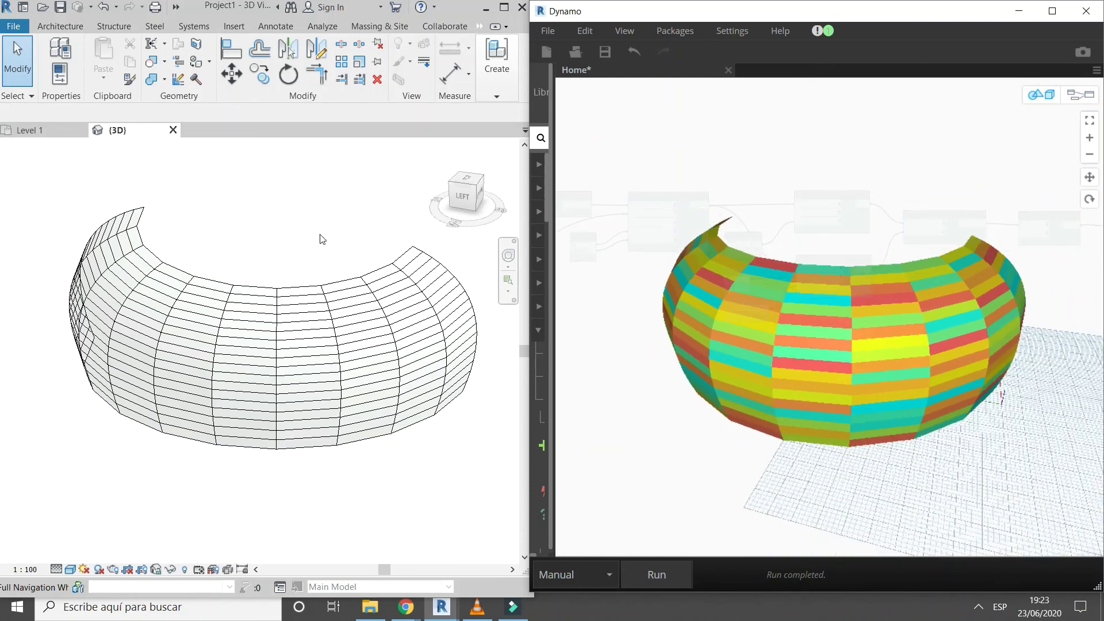